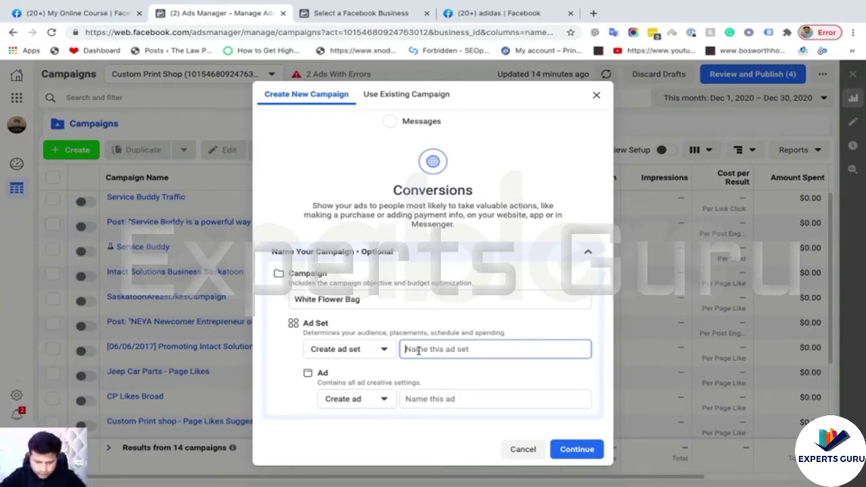
Name the new campaign's ad set "White Flower Handbag F".
type("White ")
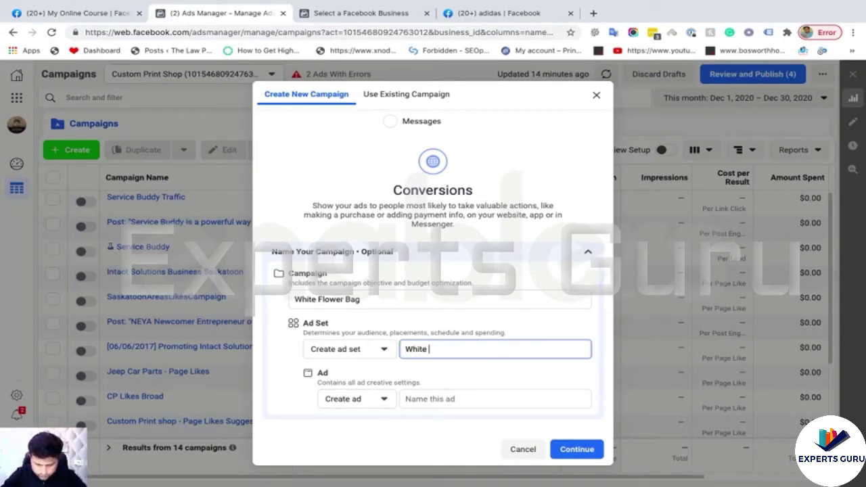
type("Flowe")
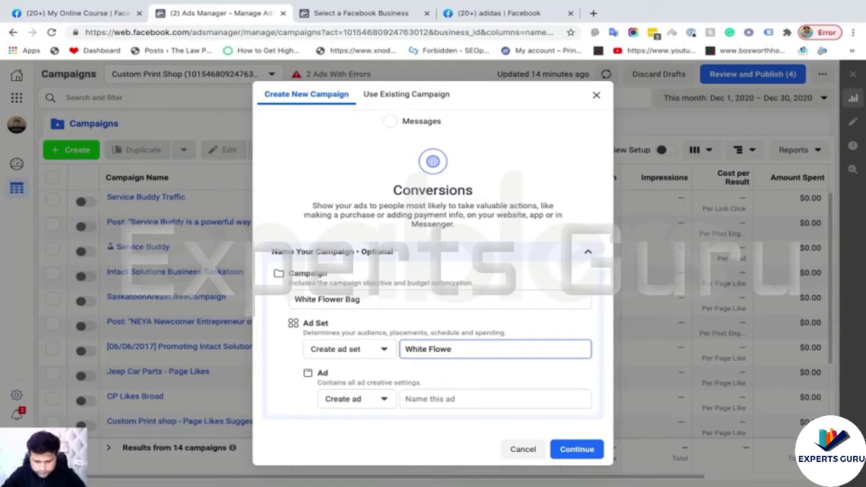
type("r Hand")
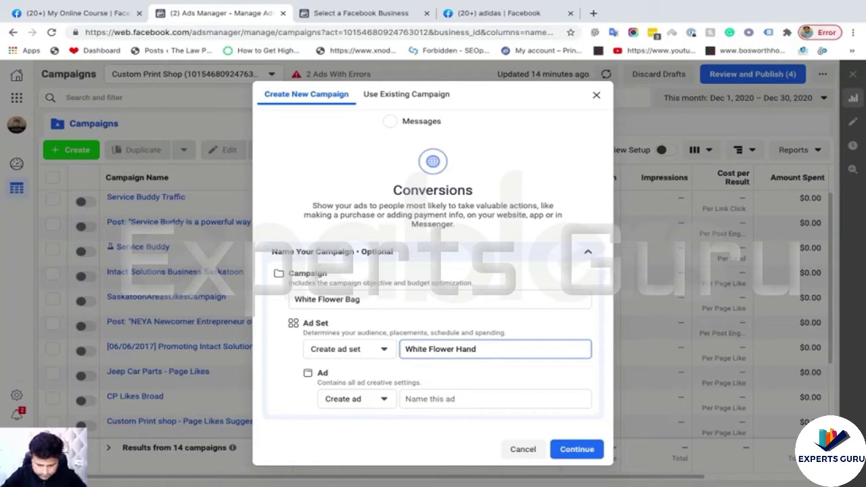
type("bag F")
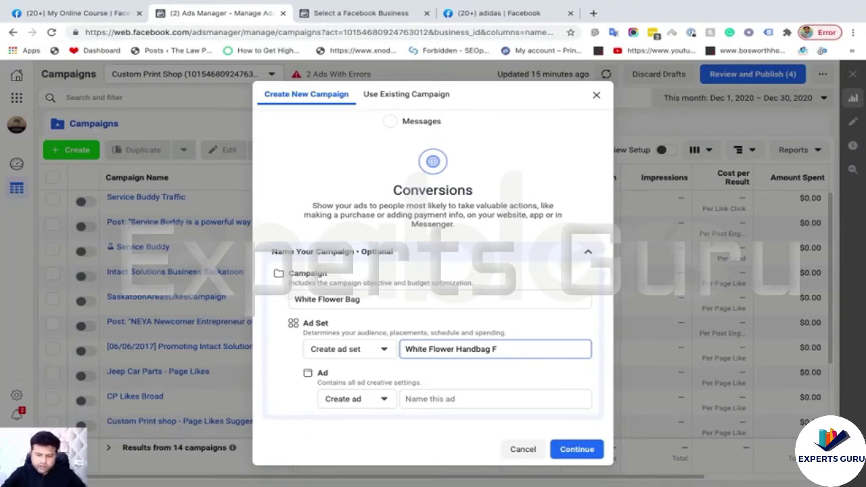
Copy the ad set's name into the ad name, keep Create ad selected, and continue to the campaign draft.
left_click(373, 401)
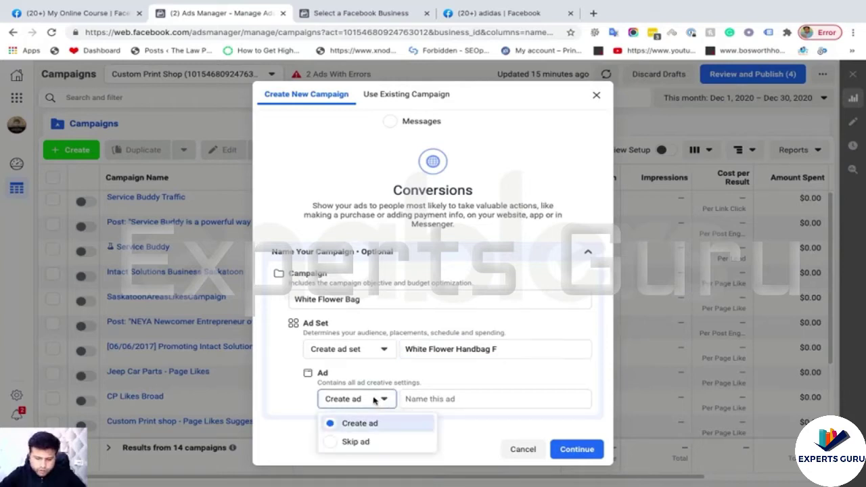
left_click(438, 400)
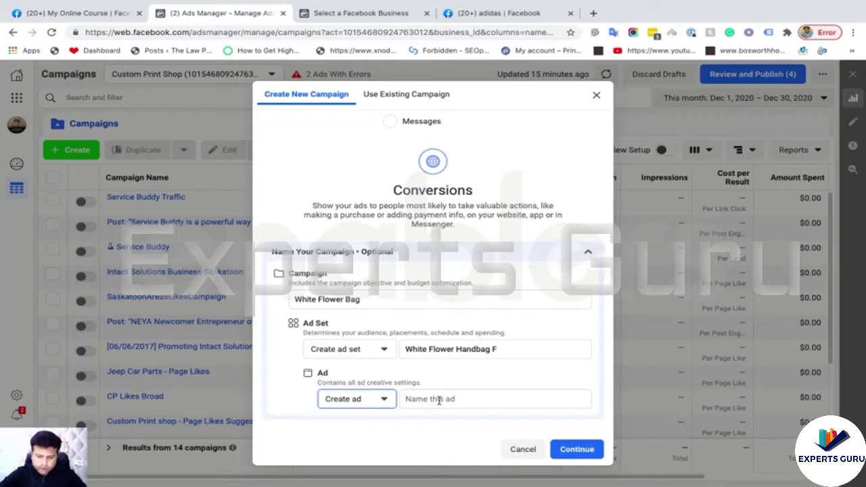
triple_click(450, 350)
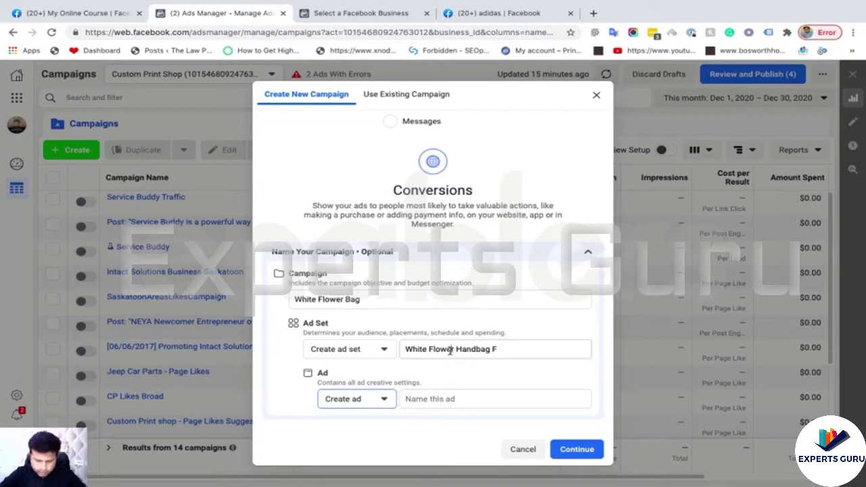
key("ctrl+c")
left_click(447, 398)
key("ctrl+v")
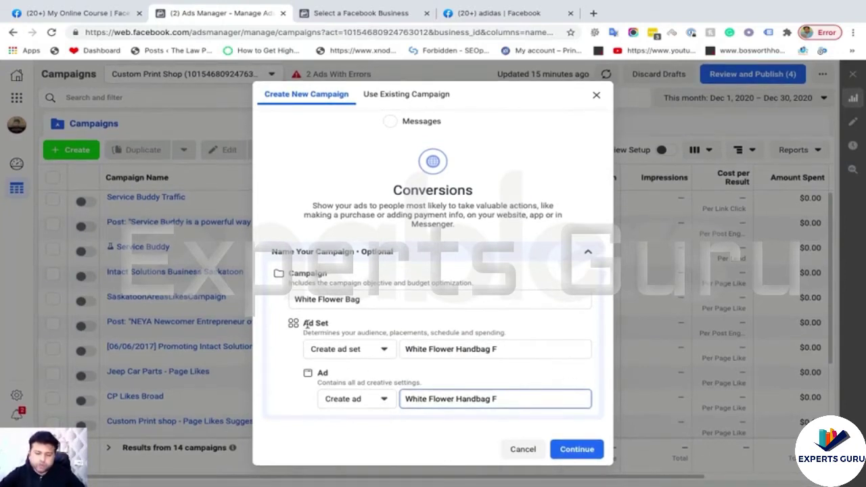
left_click(576, 450)
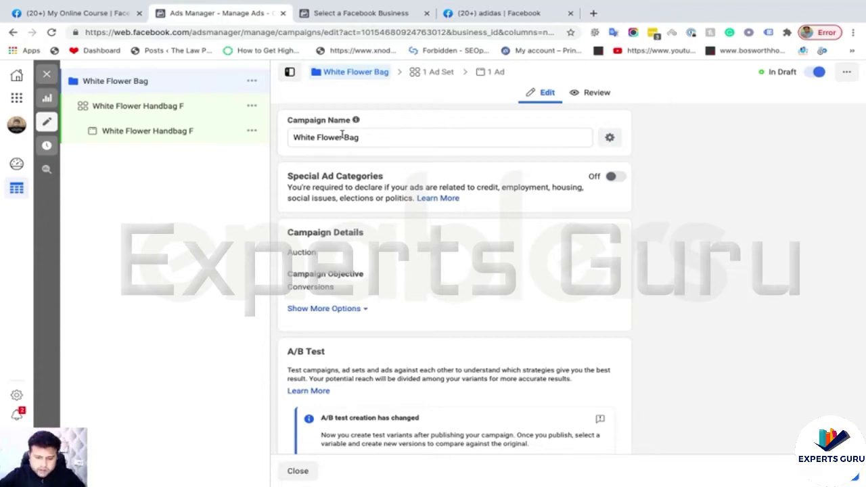
Review the campaign's details, A/B test and budget optimization settings, and open its ad set for editing.
scroll(362, 156, "down", 3)
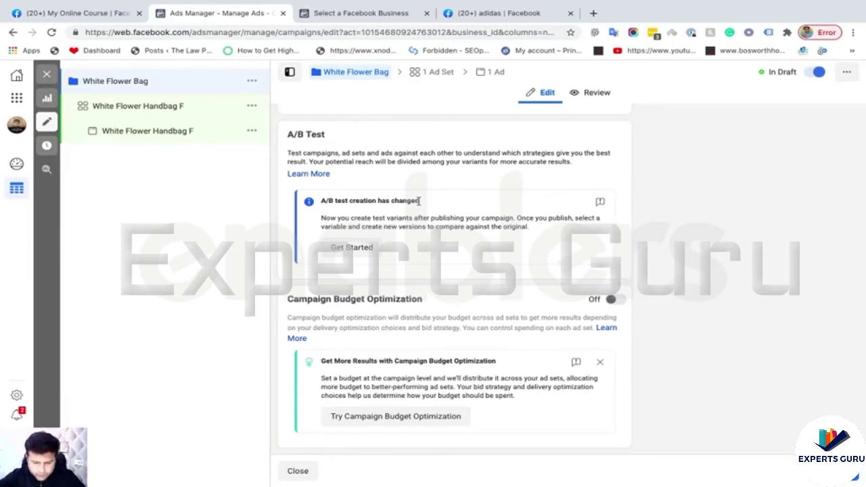
scroll(446, 217, "up", 4)
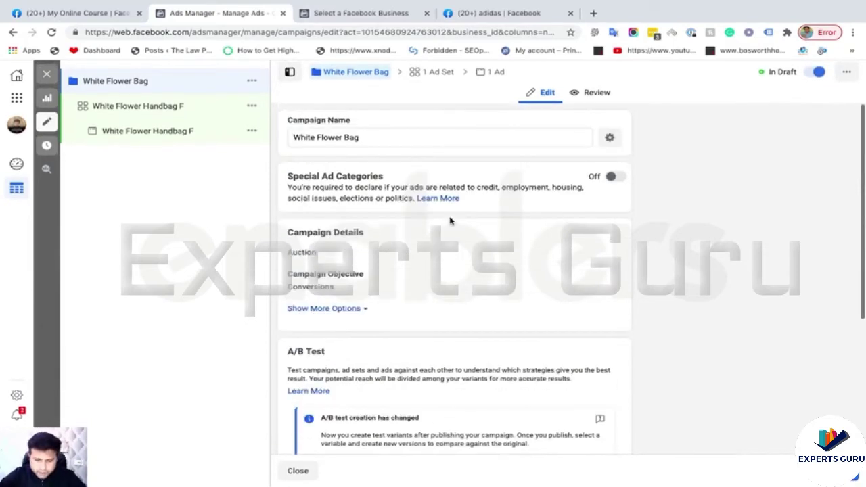
scroll(399, 274, "down", 4)
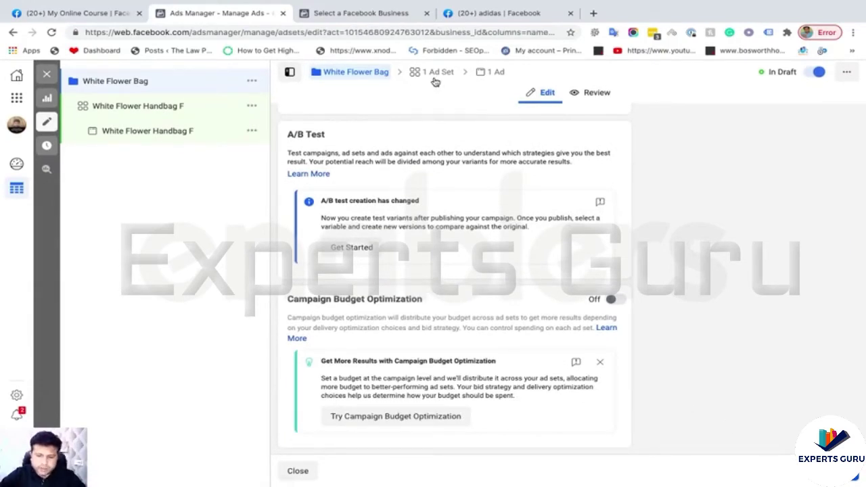
left_click(435, 79)
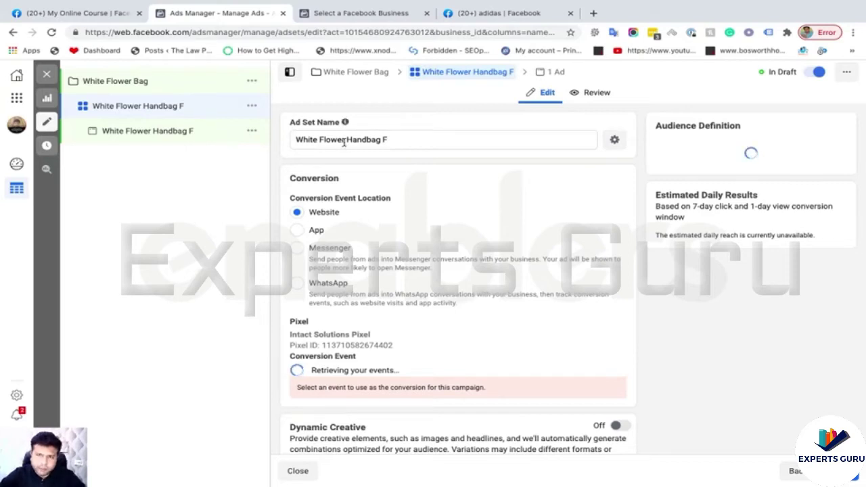
Examine the ad set's conversion event location, pixel name and pixel ID, and conversion event field.
scroll(338, 183, "down", 1)
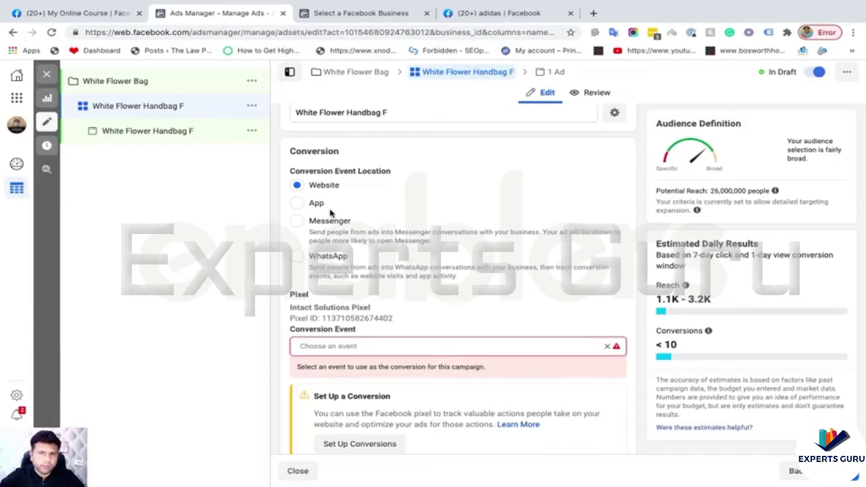
scroll(387, 241, "down", 1)
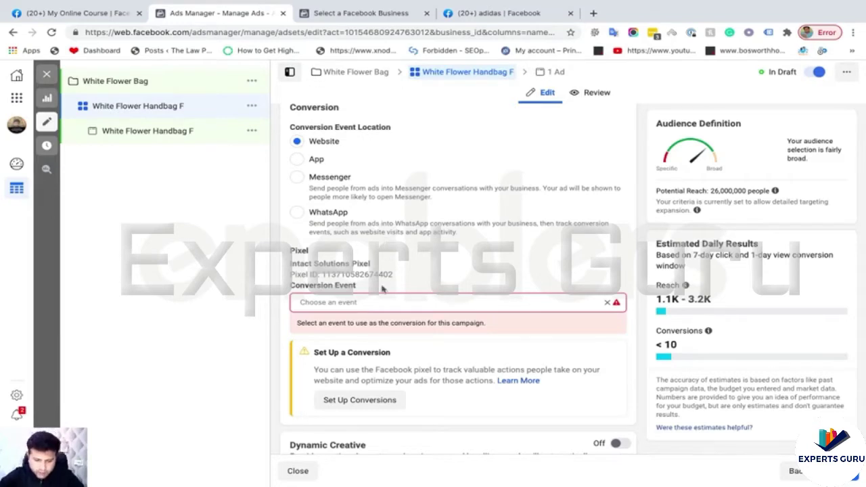
scroll(384, 291, "down", 1)
scroll(316, 249, "down", 1)
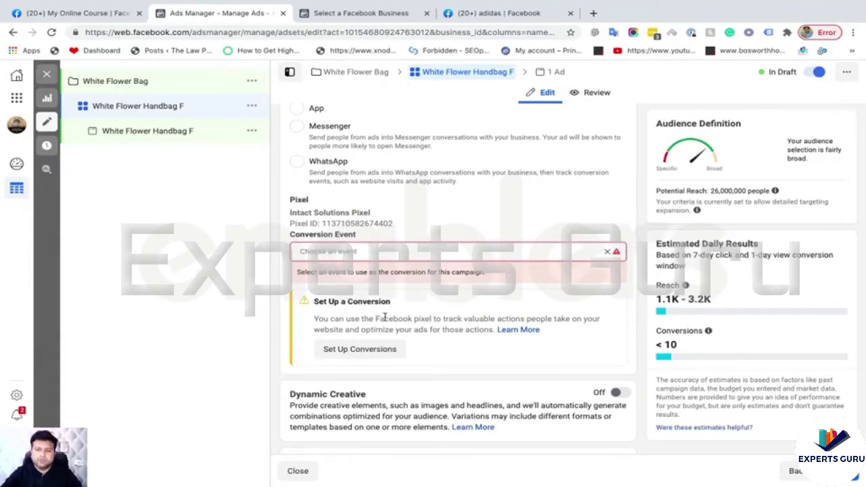
triple_click(331, 212)
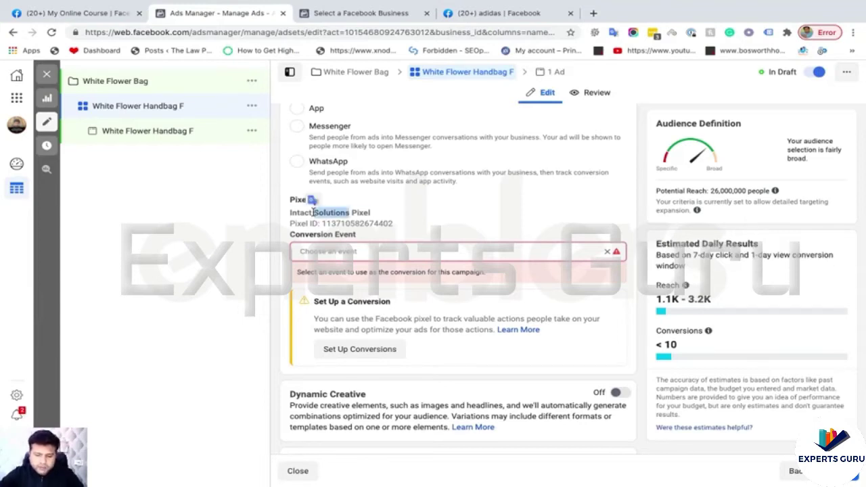
double_click(357, 224)
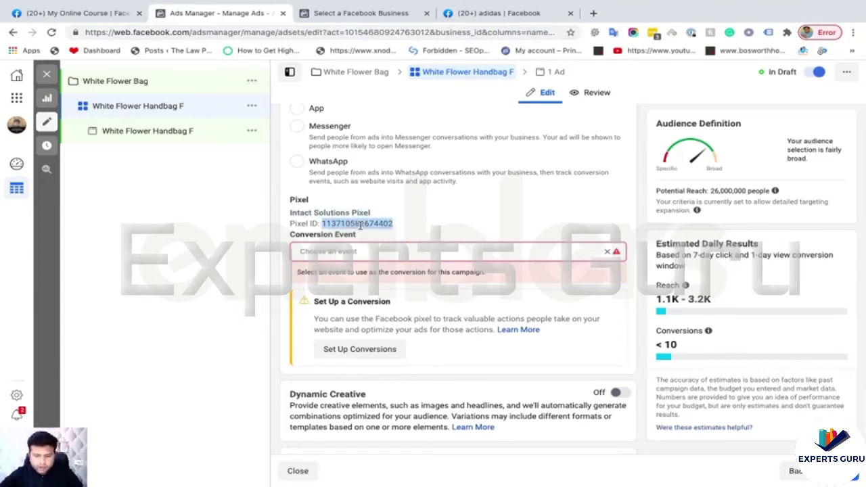
left_click(418, 228)
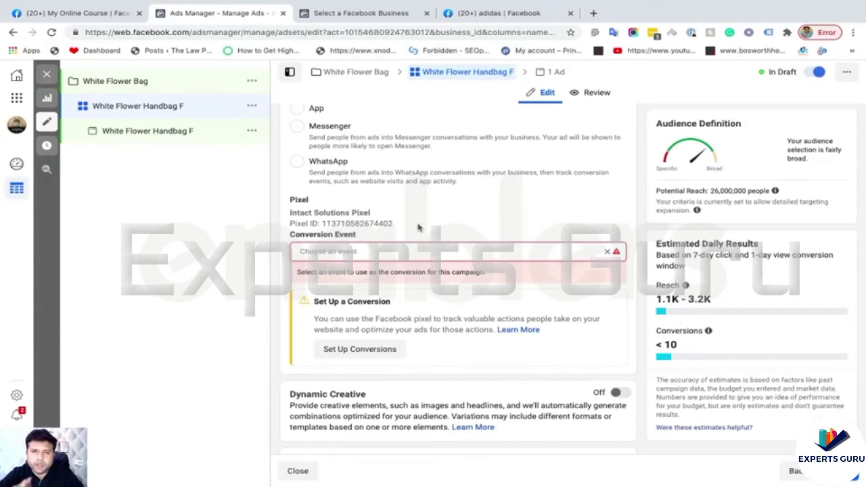
Switch to Facebook, open the home feed from the adidas page, and examine the sponsored Tailwind post.
left_click(479, 15)
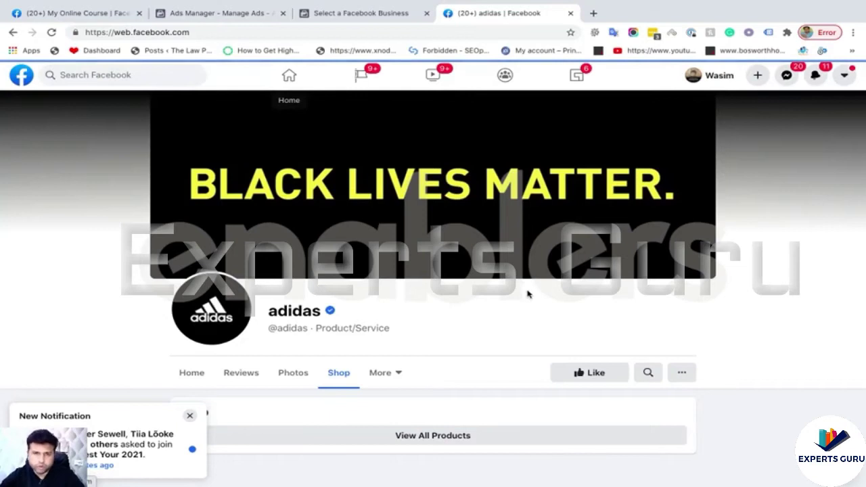
left_click(289, 75)
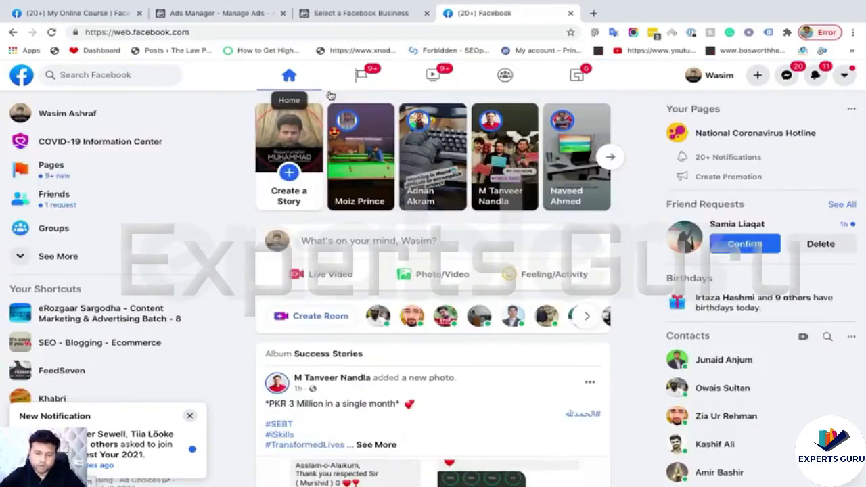
scroll(441, 223, "down", 2)
scroll(440, 223, "down", 3)
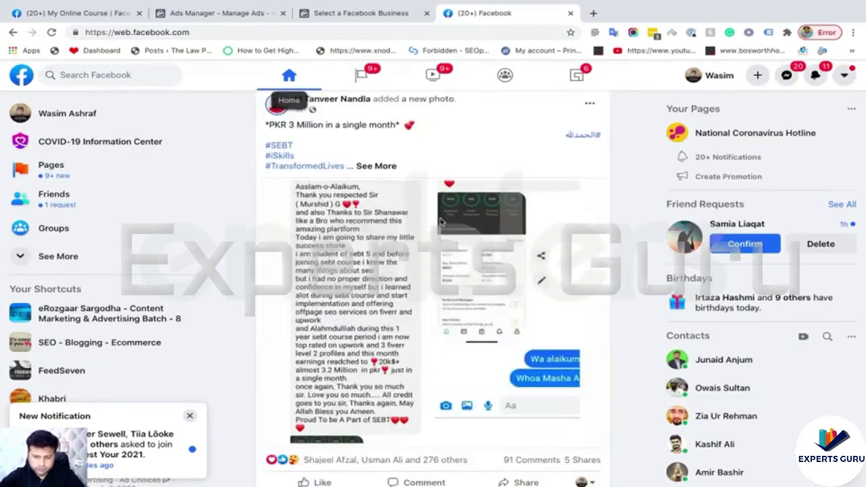
scroll(440, 223, "down", 6)
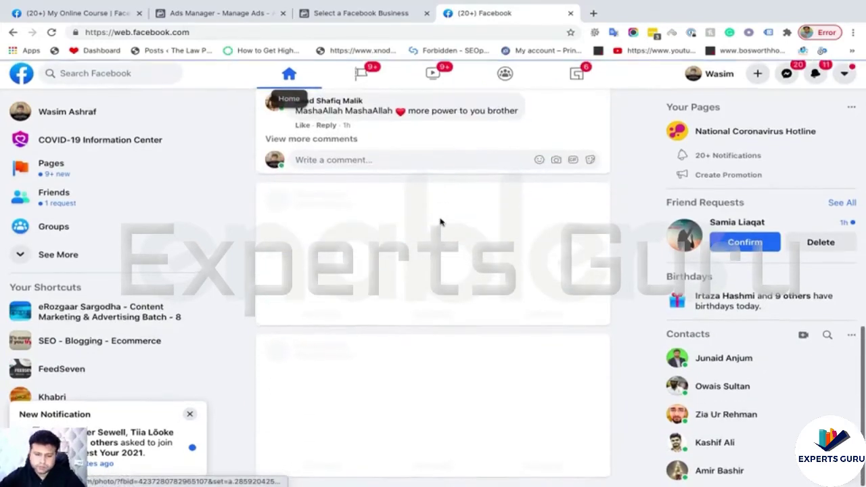
scroll(440, 222, "up", 1)
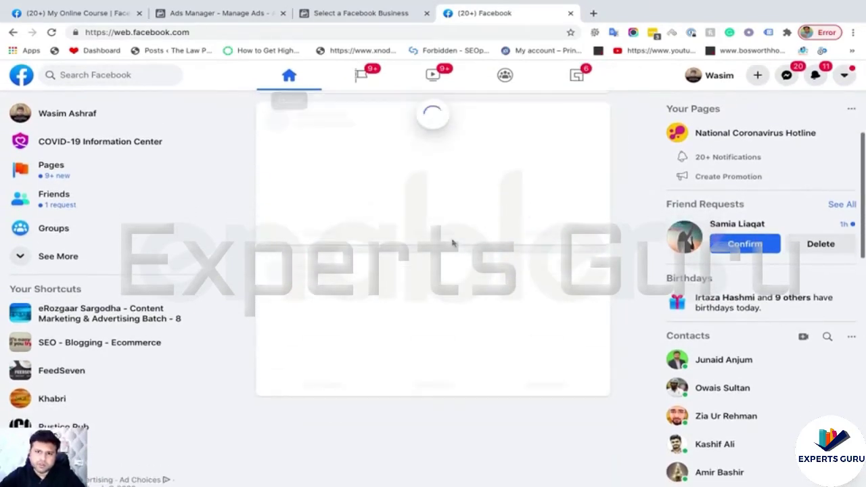
scroll(453, 244, "down", 5)
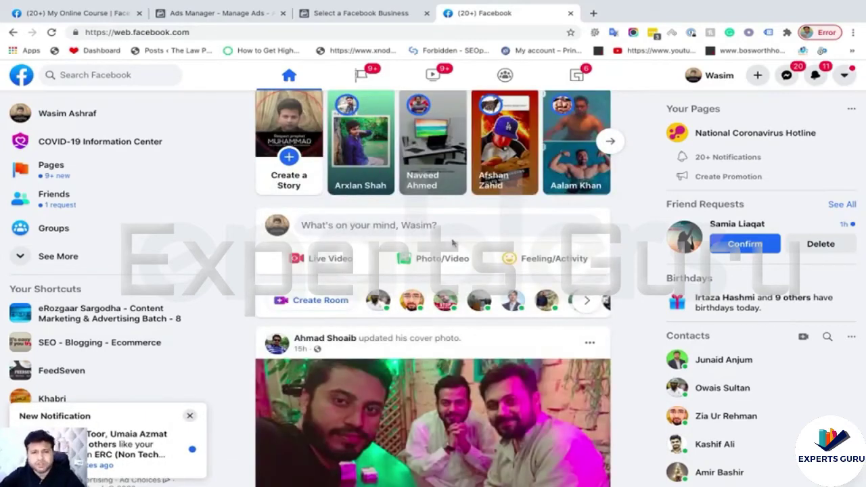
scroll(452, 242, "down", 3)
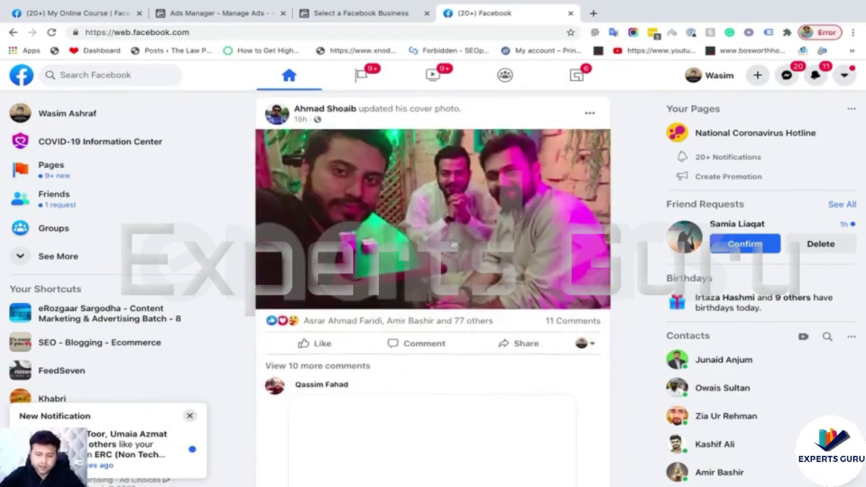
scroll(453, 243, "down", 8)
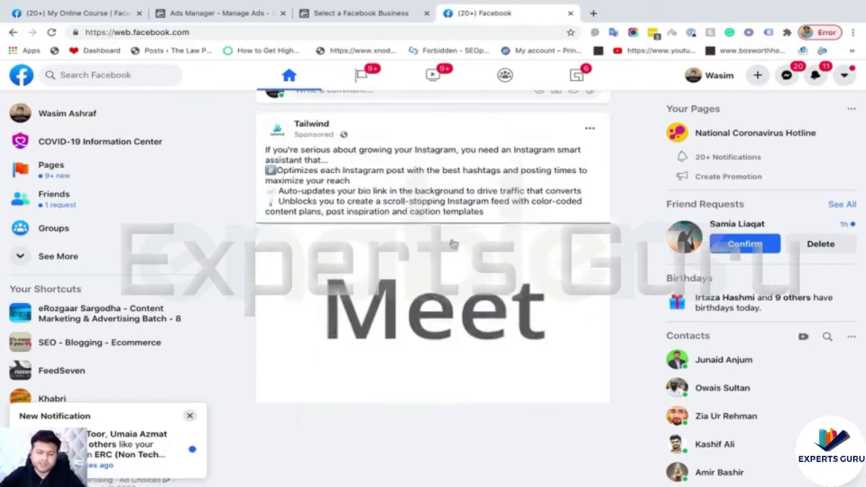
scroll(454, 244, "down", 1)
scroll(453, 243, "up", 1)
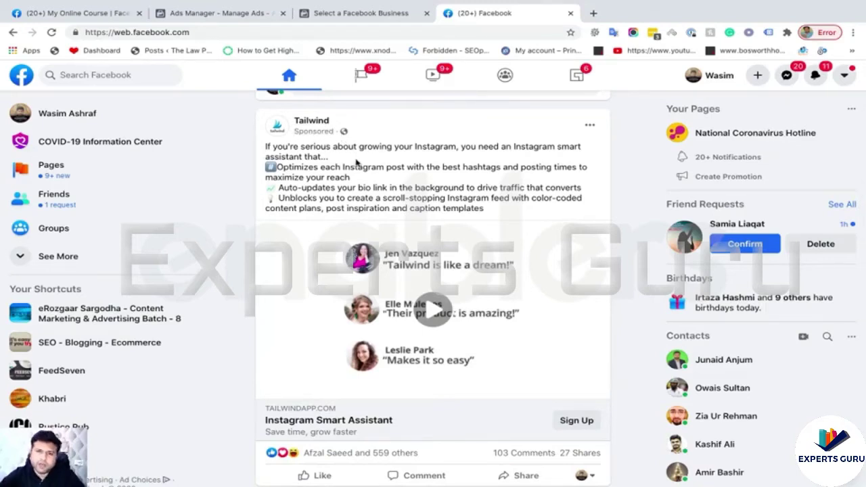
scroll(379, 182, "down", 1)
scroll(380, 182, "up", 1)
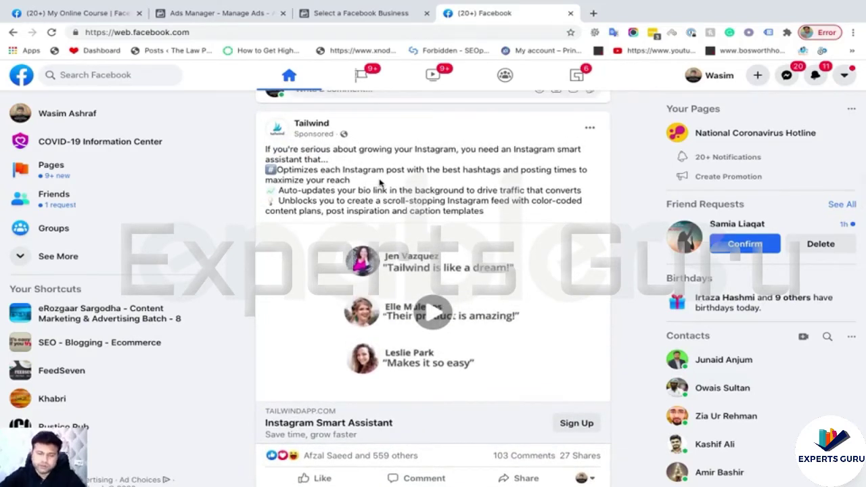
Look further through the feed for a sponsored product ad and return to the ad set in Ads Manager.
scroll(379, 182, "down", 2)
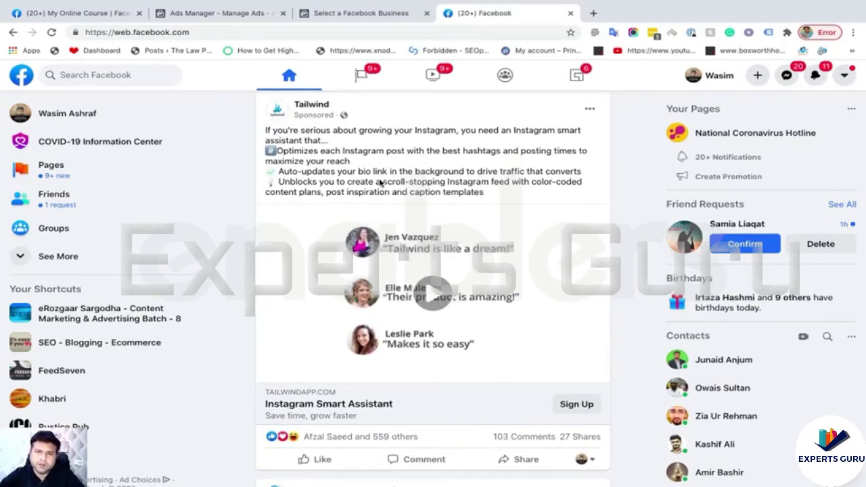
scroll(381, 184, "down", 10)
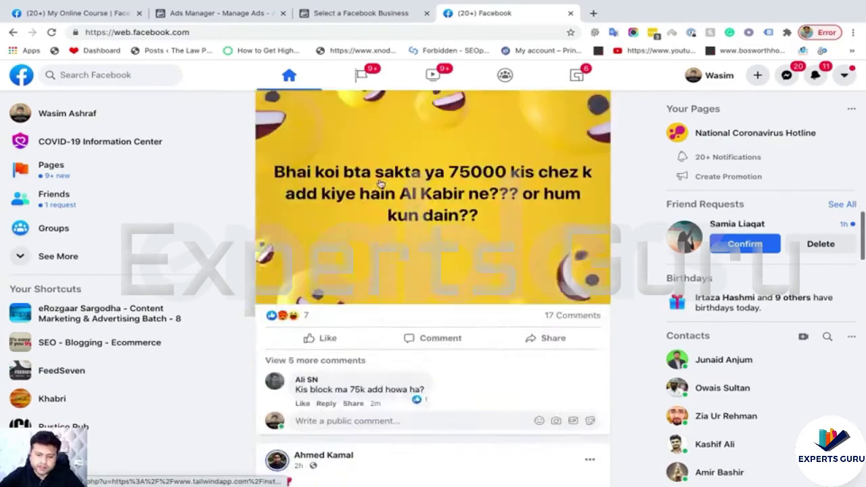
scroll(381, 183, "down", 12)
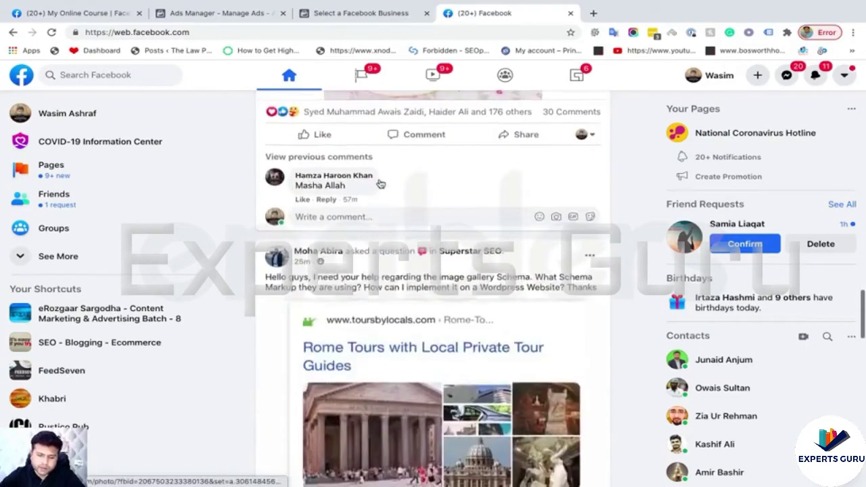
scroll(381, 183, "down", 12)
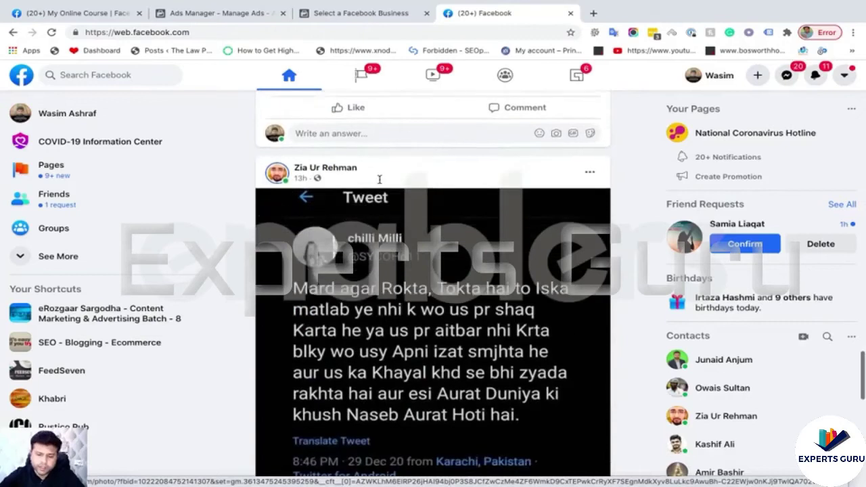
scroll(379, 183, "down", 1)
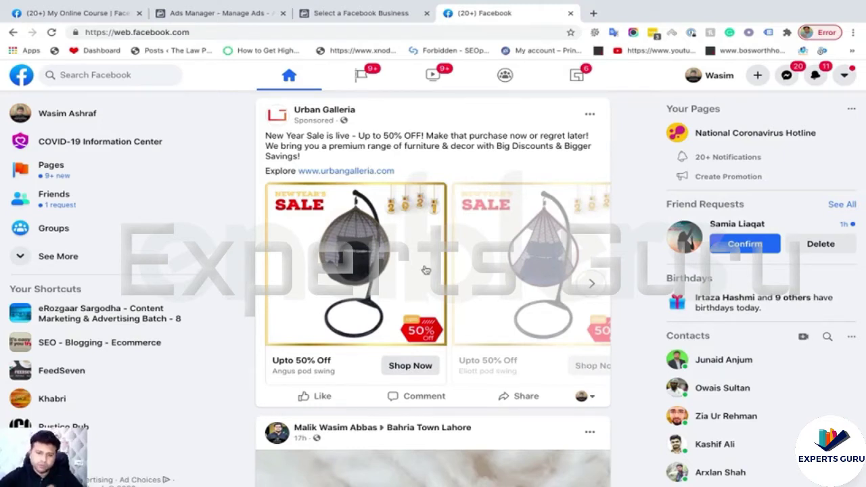
left_click(324, 14)
left_click(228, 14)
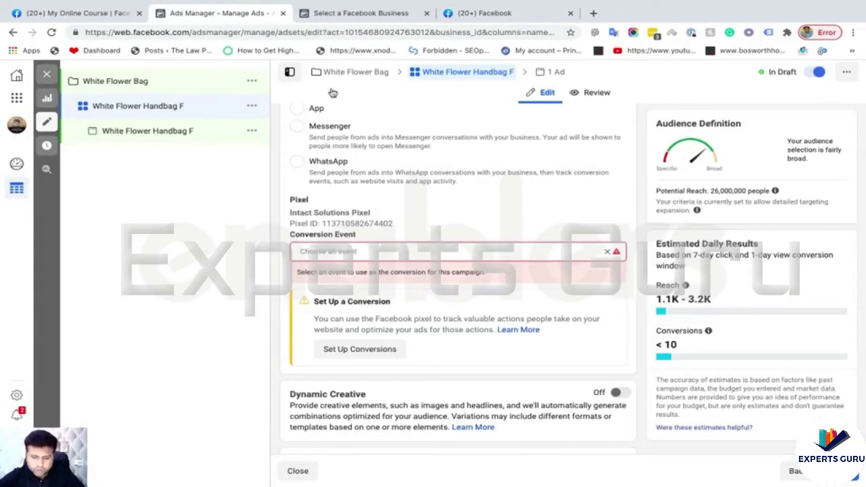
Open Events Manager in a separate browser tab from the ad set and switch to its Data Sources page.
scroll(443, 226, "up", 1)
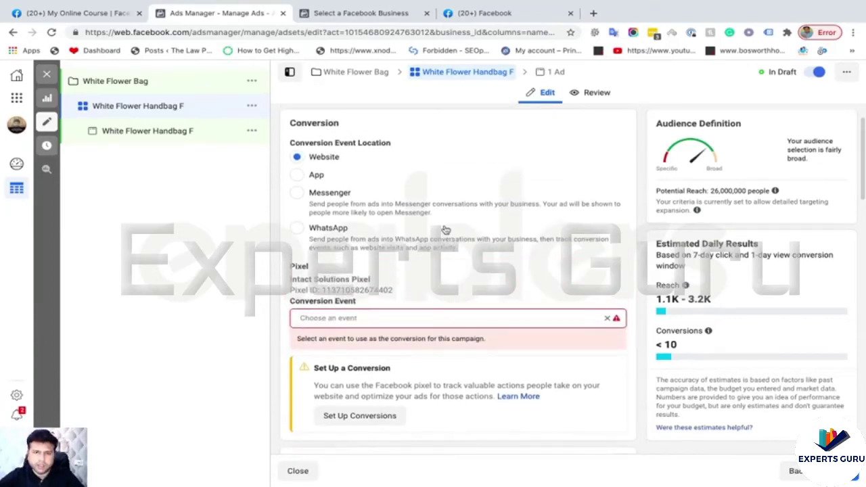
left_click(17, 100)
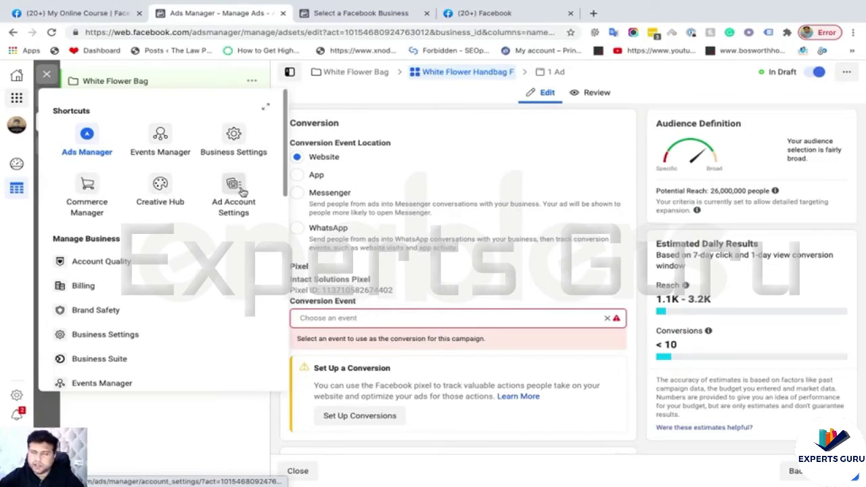
right_click(166, 136)
left_click(173, 138)
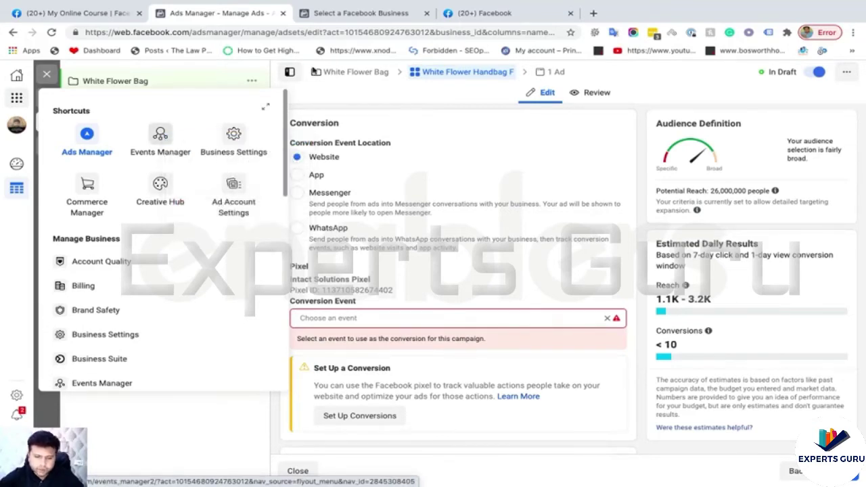
left_click(319, 15)
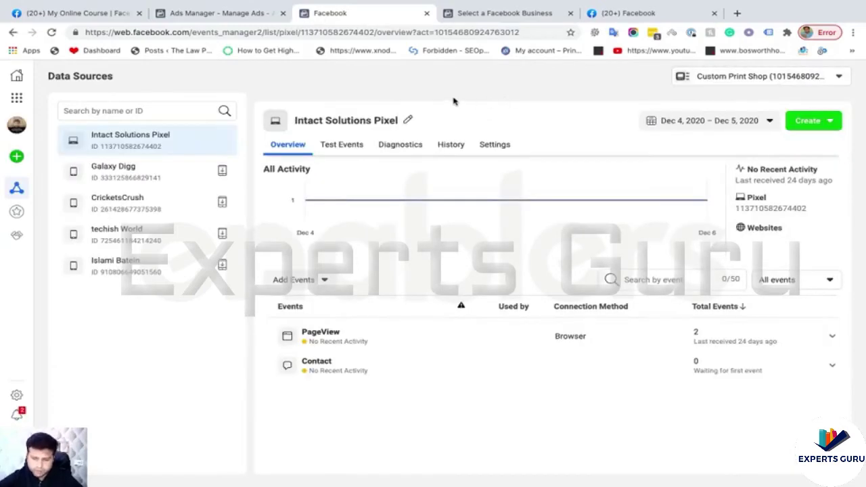
Start adding events to the Intact Solutions Pixel from a new website, choosing to install the code manually.
mouse_move(15, 164)
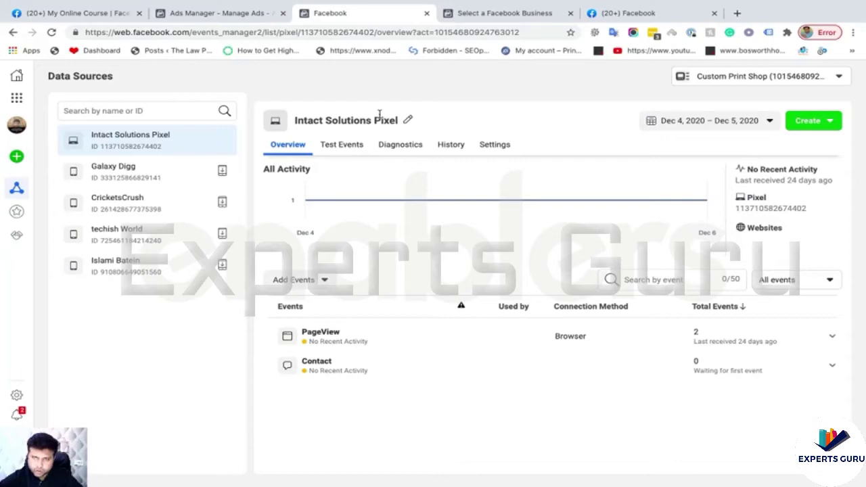
left_click(308, 280)
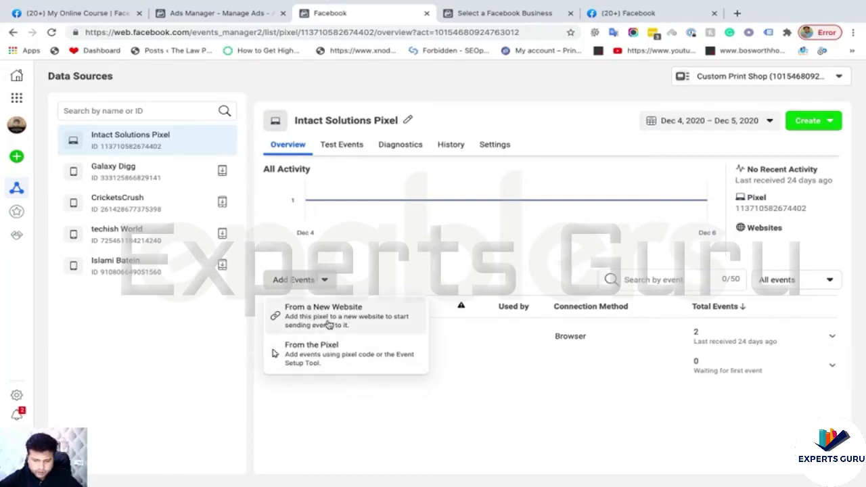
left_click(324, 317)
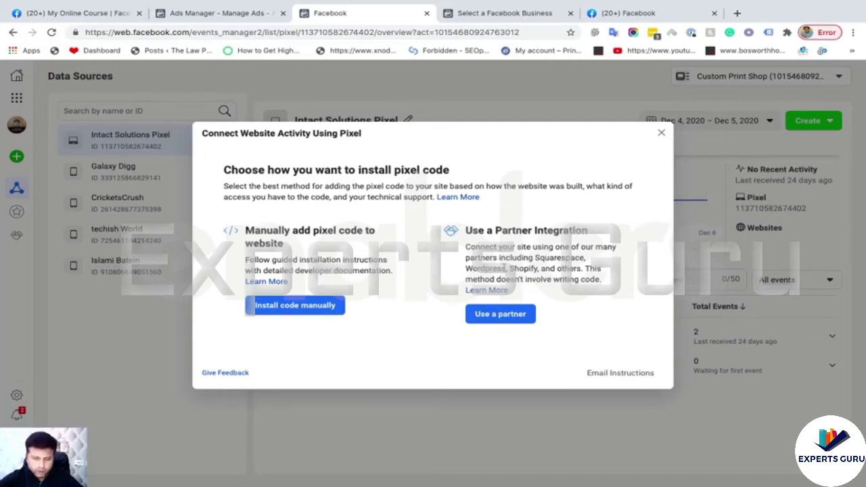
left_click(299, 307)
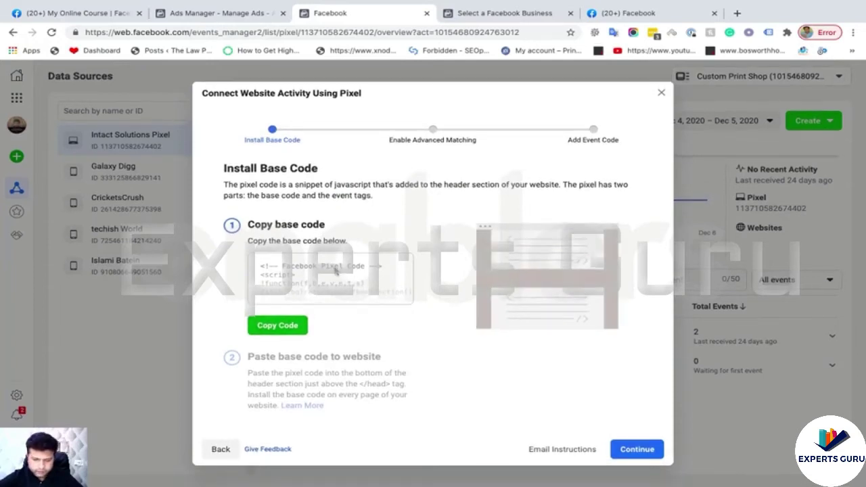
Copy the pixel base code and examine the instruction to paste it above the </head> tag.
left_click_drag(274, 265, 378, 357)
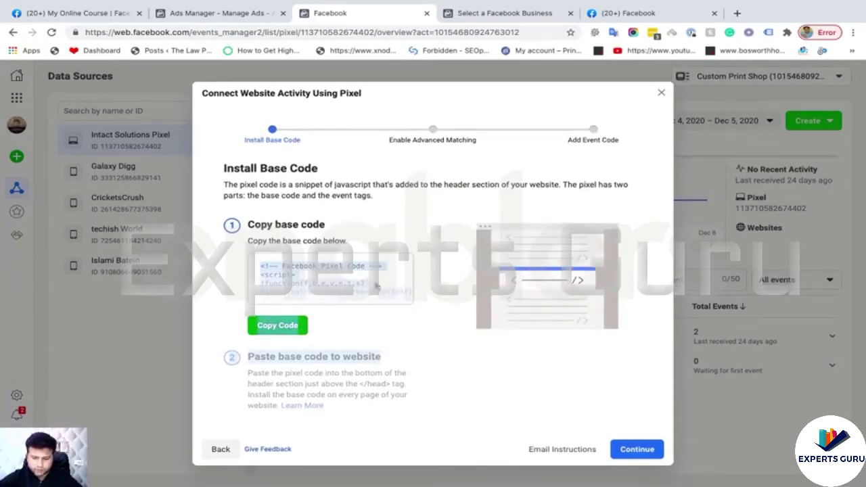
left_click(343, 288)
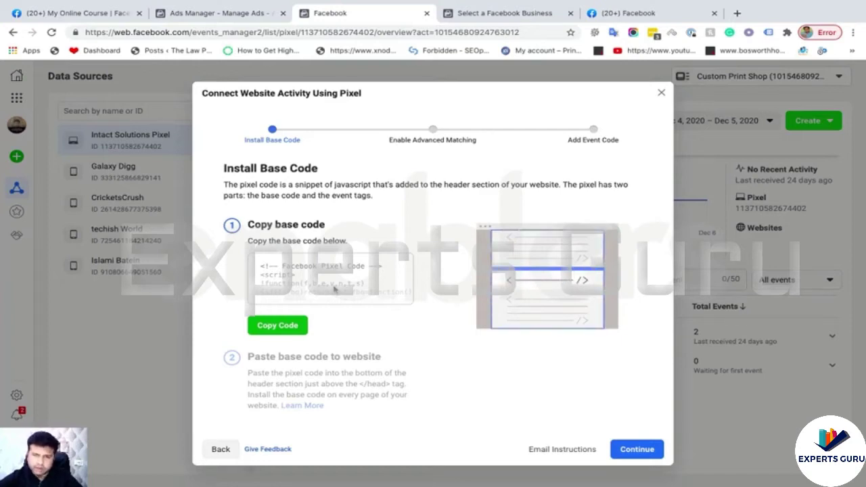
left_click(288, 327)
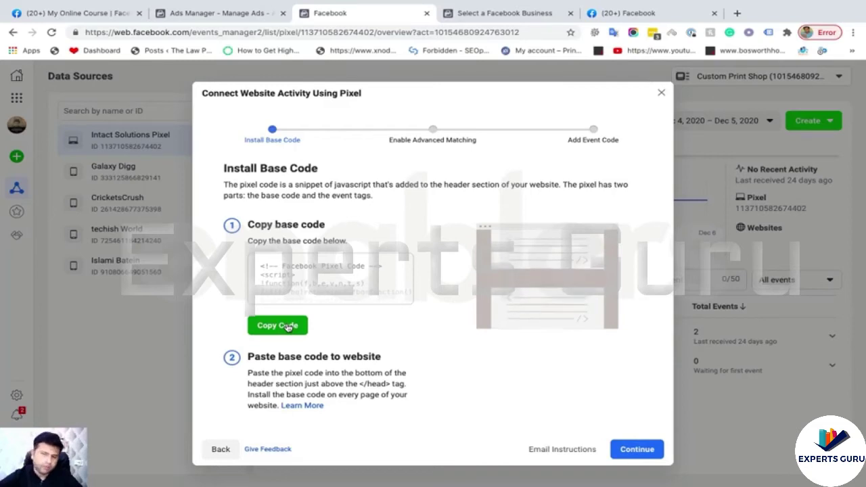
left_click_drag(359, 384, 390, 384)
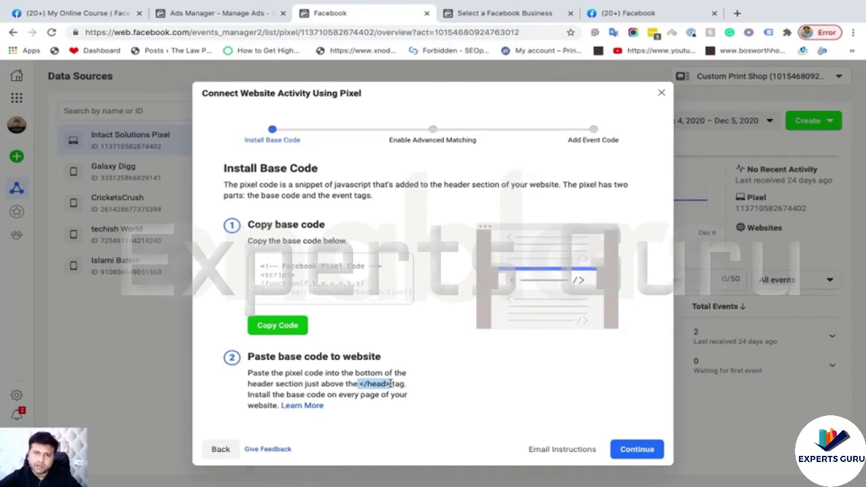
Open the WordPress admin dashboard of seostopshop.com in a new browser tab and decline saving the login in LastPass.
key("ctrl+t")
left_click(328, 9)
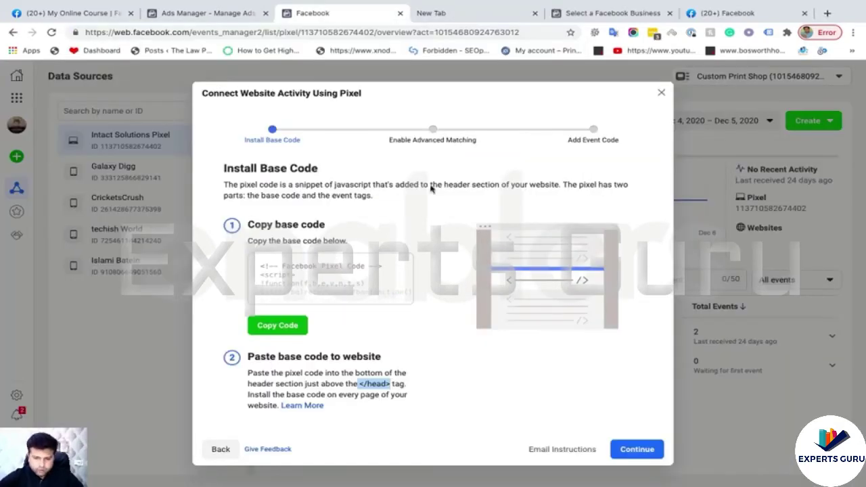
left_click(441, 289)
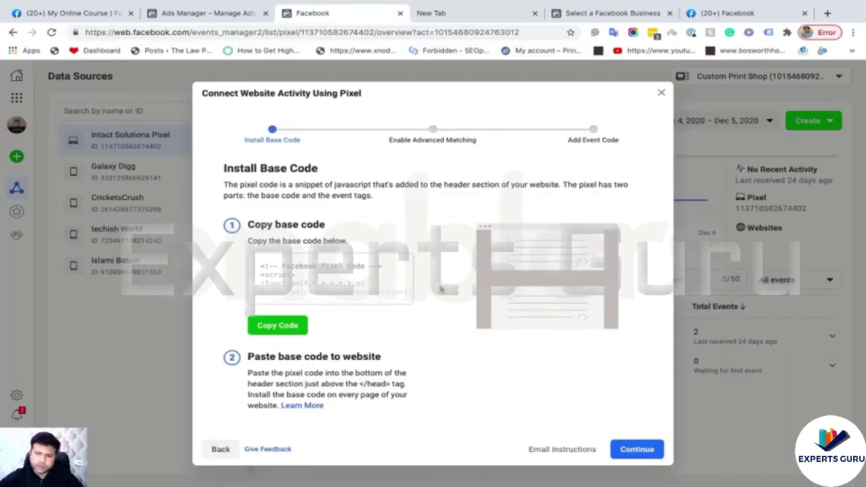
left_click(455, 16)
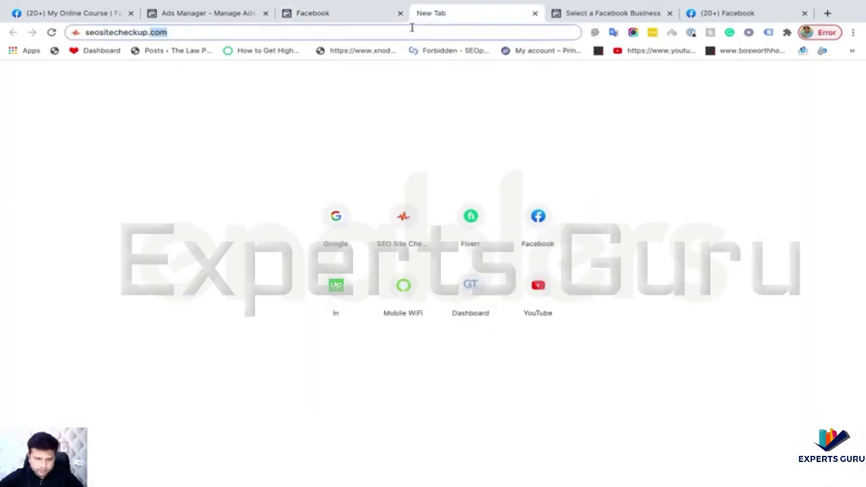
key("Return")
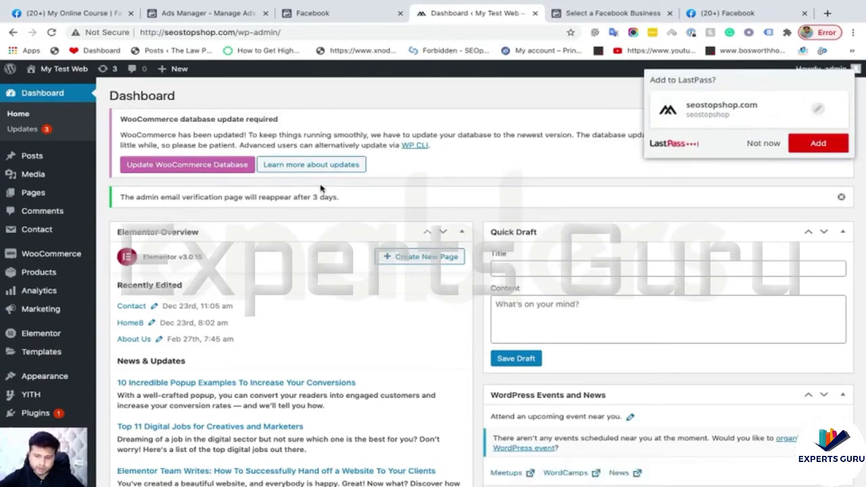
left_click(760, 144)
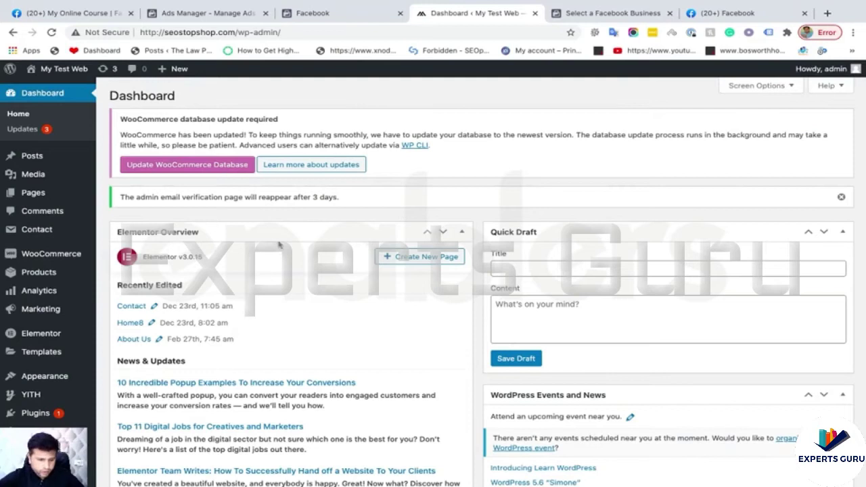
Open the Metro theme's header.php file in the WordPress Theme Editor.
mouse_move(84, 270)
scroll(83, 266, "down", 2)
scroll(83, 266, "down", 2)
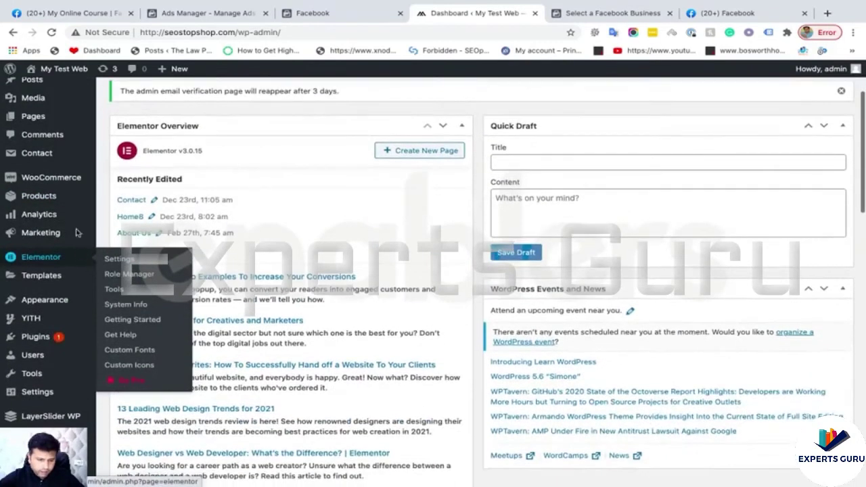
mouse_move(58, 305)
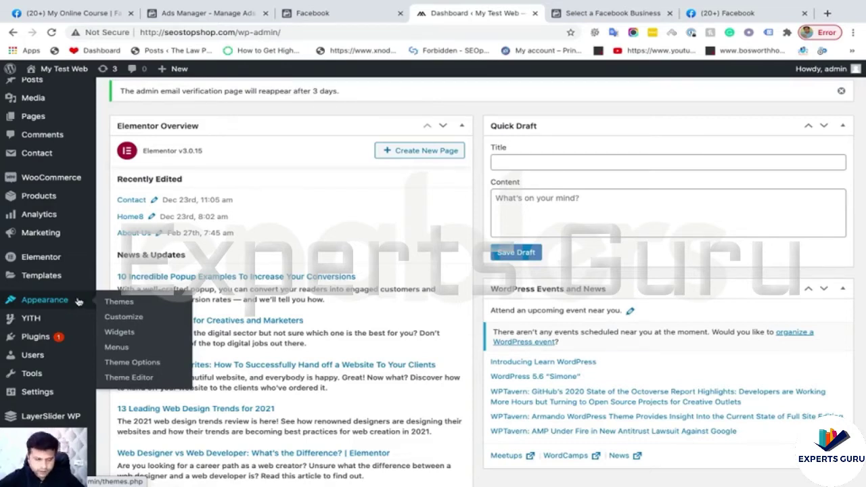
left_click(128, 381)
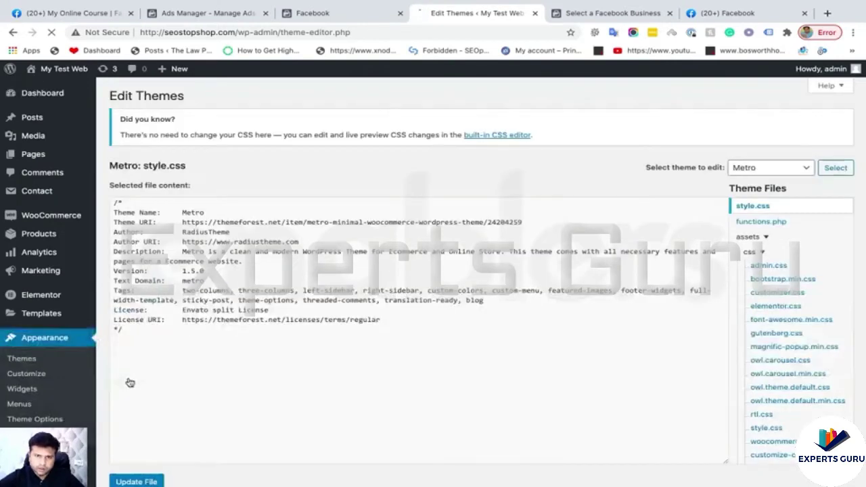
scroll(765, 257, "down", 5)
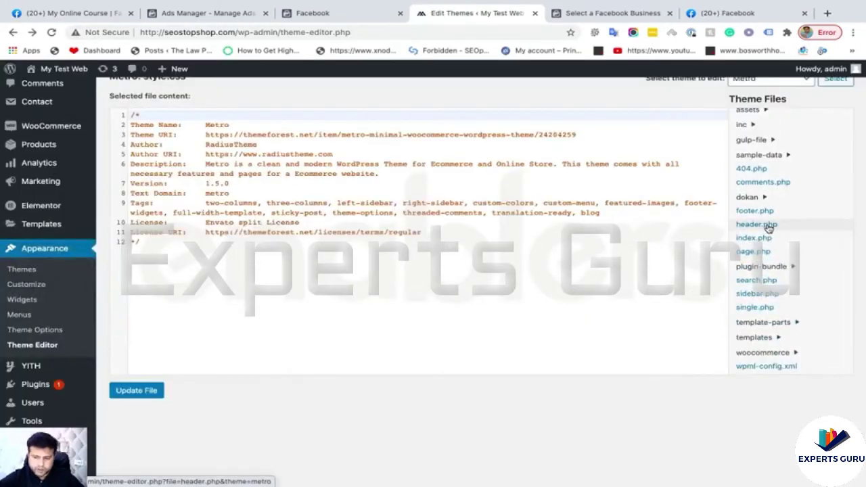
left_click(768, 227)
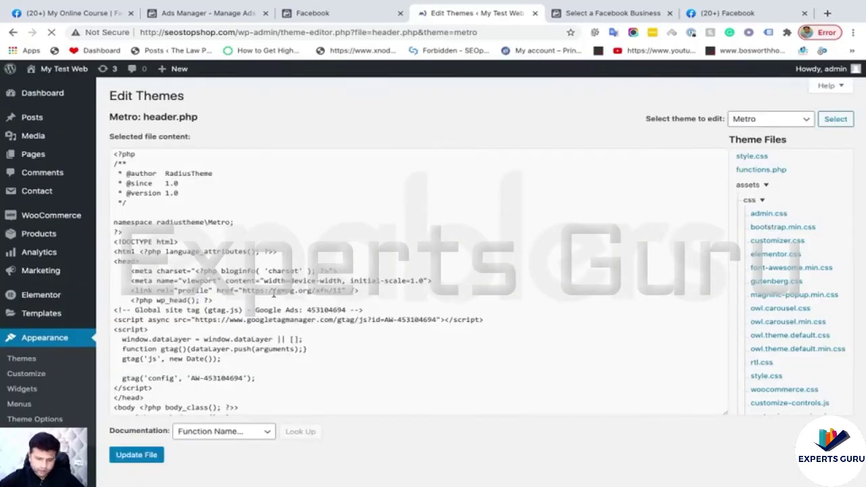
Locate the head section in header.php and paste the Facebook Pixel base code on a new line directly above </head>.
scroll(274, 293, "down", 3)
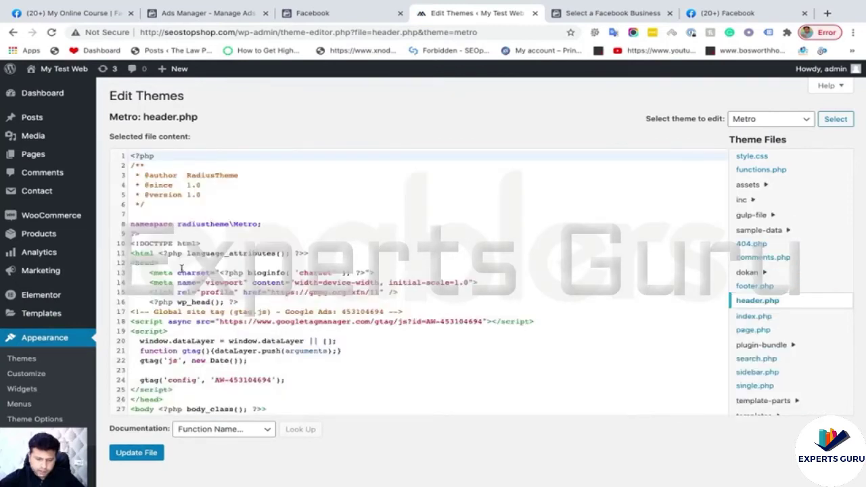
scroll(181, 268, "down", 1)
left_click(139, 229)
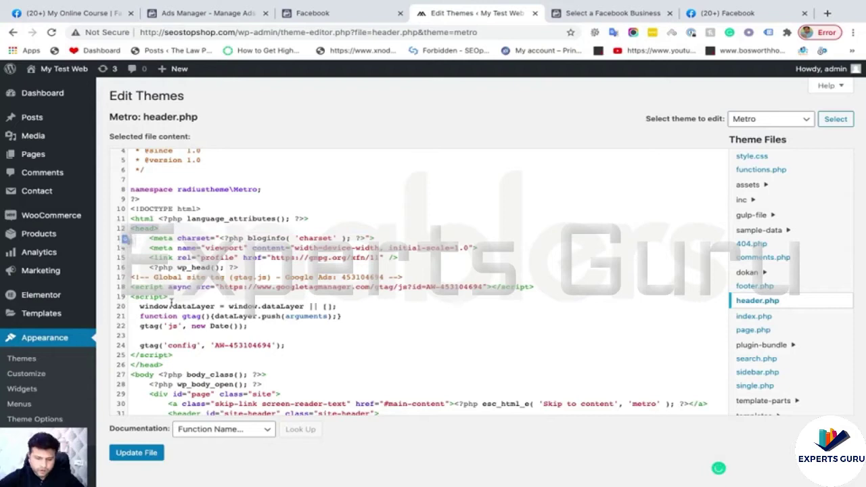
left_click(171, 363)
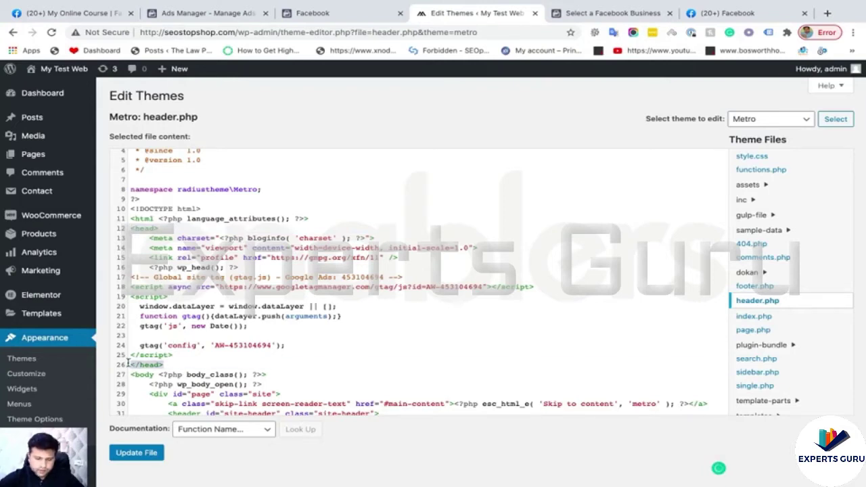
left_click(162, 365)
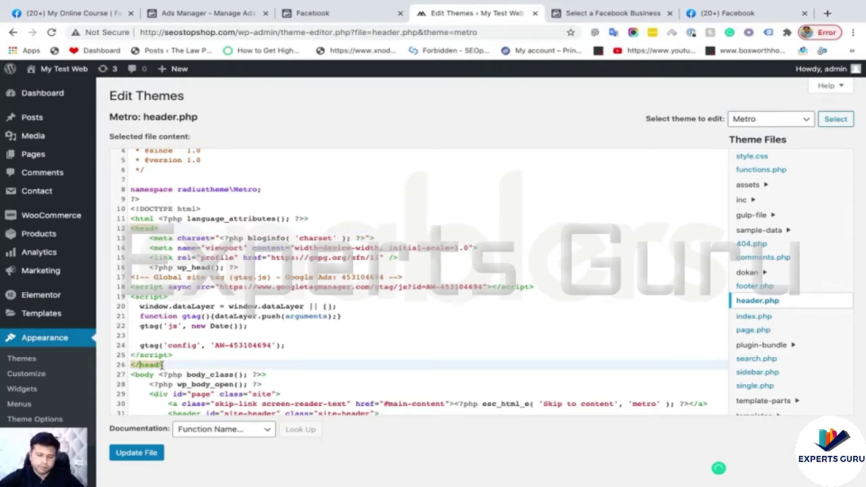
left_click(175, 355)
key("Return")
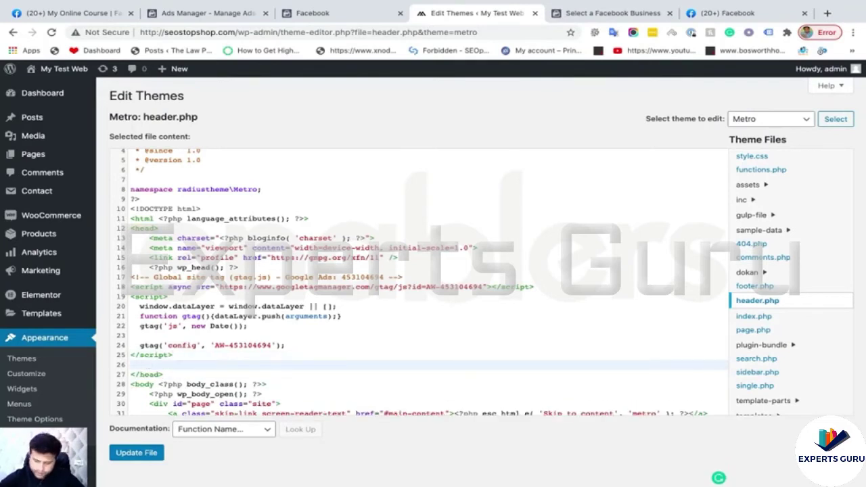
key("ctrl+v")
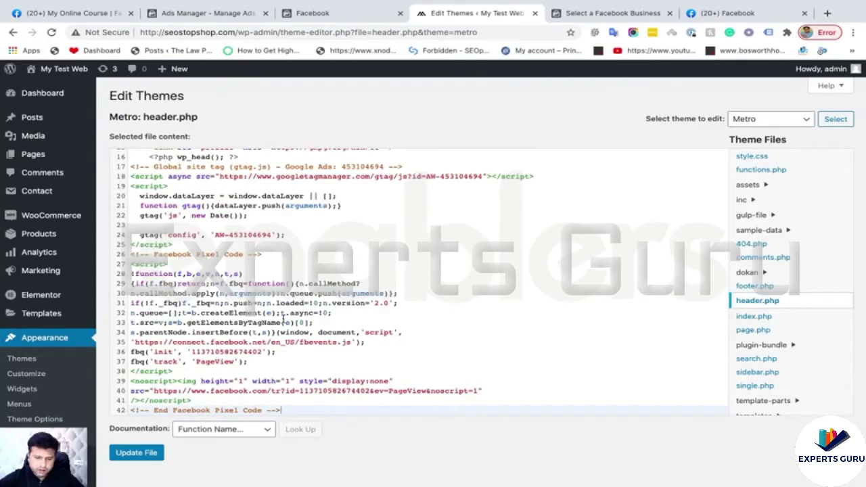
scroll(283, 318, "down", 2)
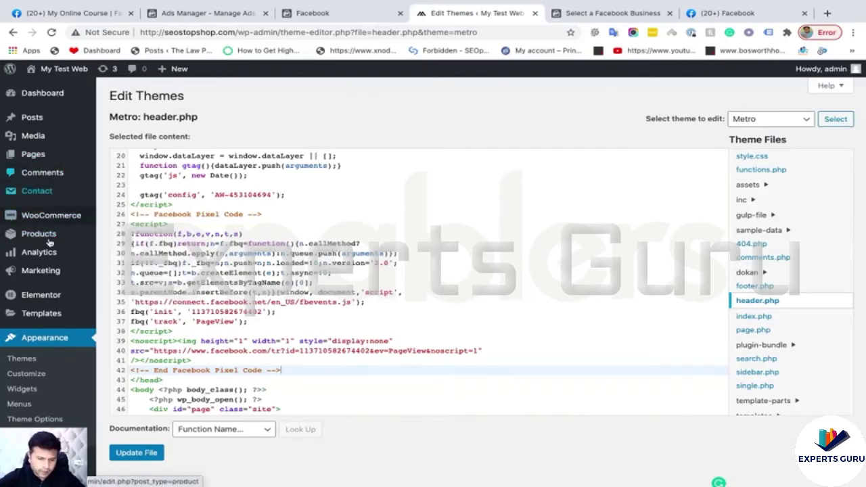
Leave the theme editor for the WordPress plugins page, discarding the unsaved header.php edit.
scroll(58, 318, "down", 2)
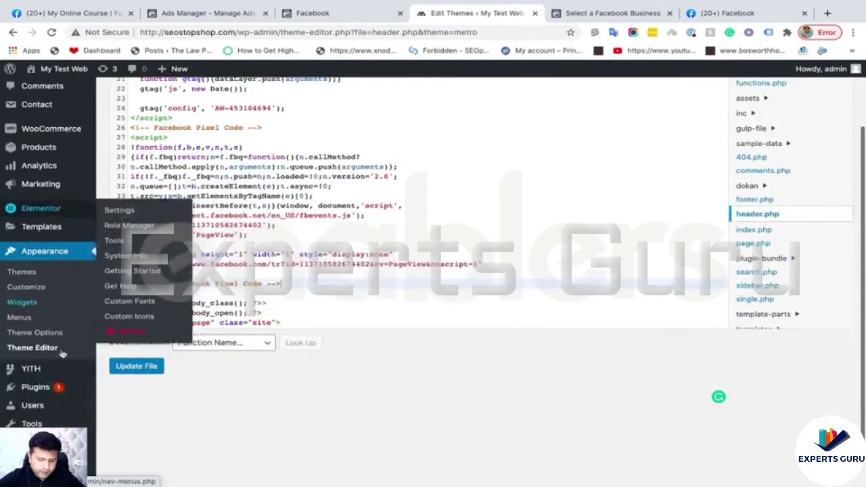
left_click(54, 387)
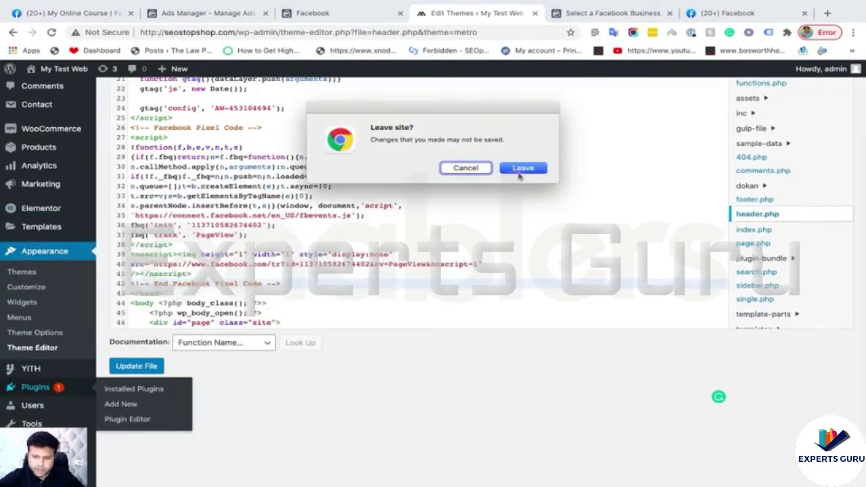
left_click(520, 172)
Return to Events Manager and close the Connect Website Activity Using Pixel dialog.
left_click(357, 15)
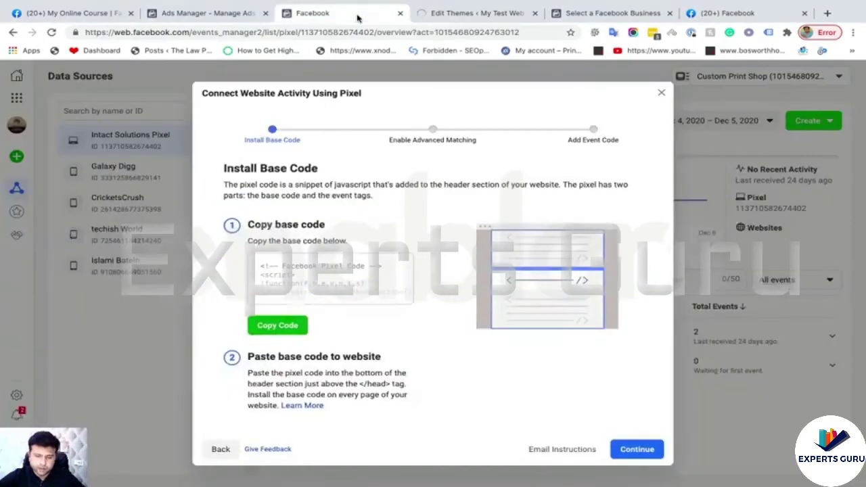
left_click(440, 13)
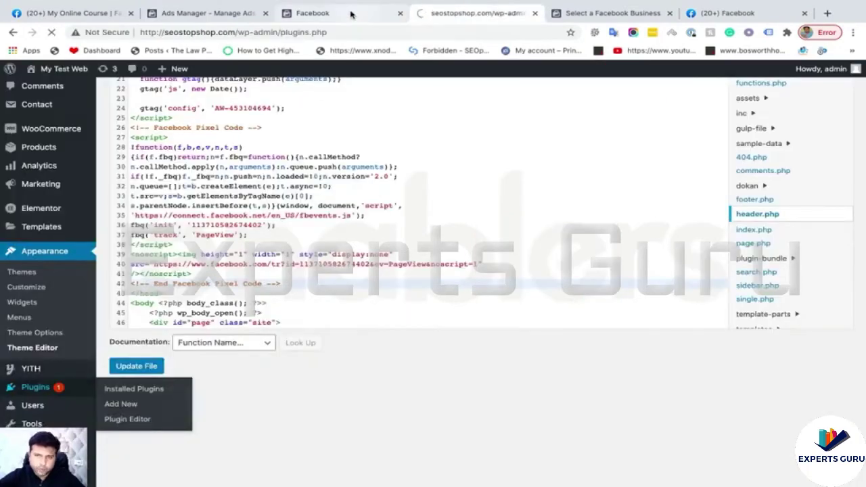
left_click(350, 15)
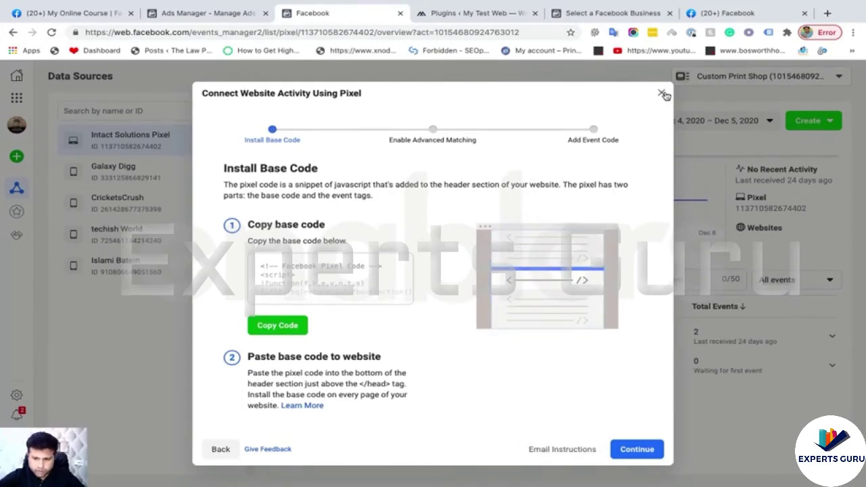
left_click(663, 94)
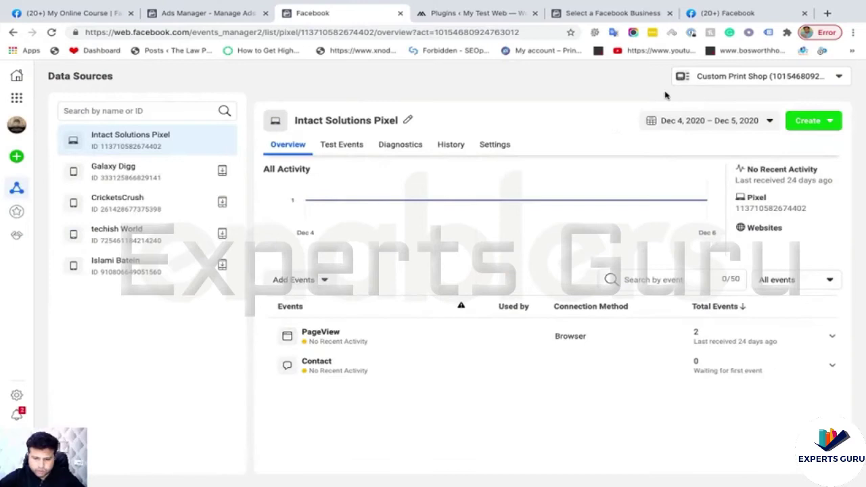
Start adding events from a new website through a partner integration and choose WordPress as the partner.
left_click(318, 282)
left_click(301, 314)
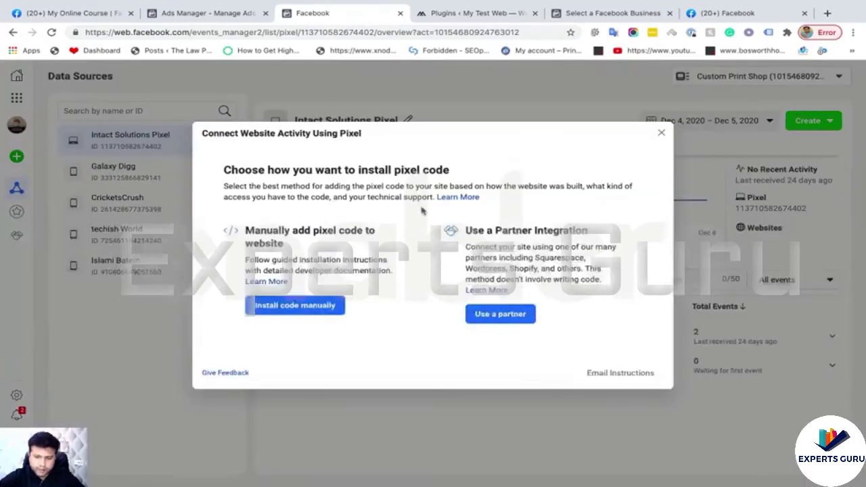
left_click(500, 315)
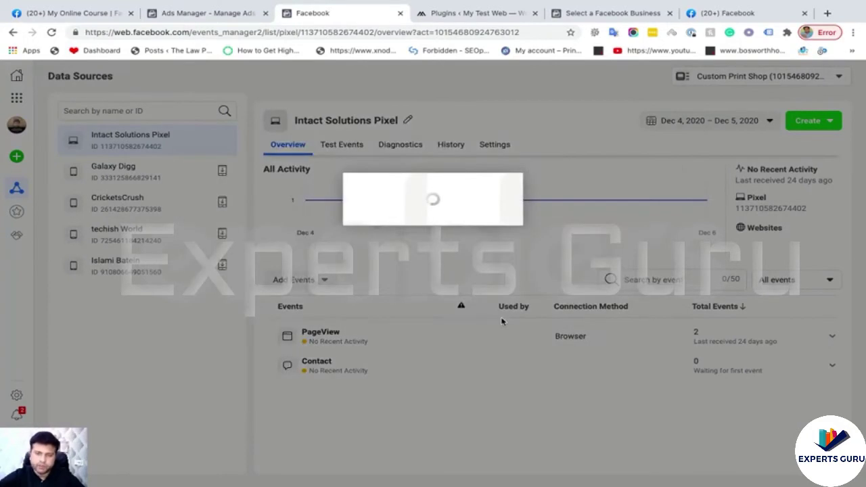
scroll(352, 252, "down", 3)
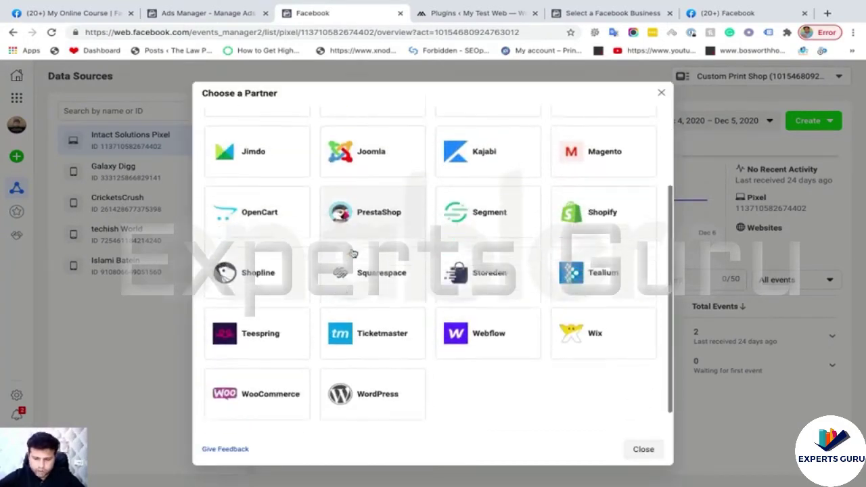
scroll(359, 270, "down", 1)
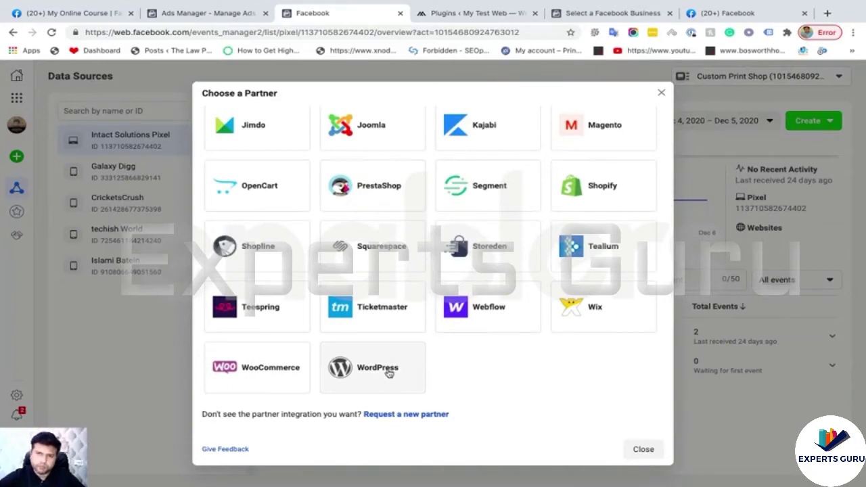
left_click(390, 373)
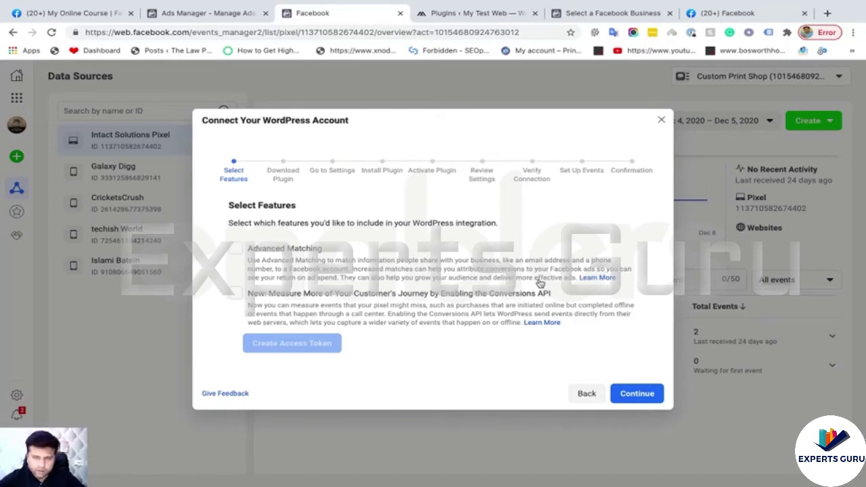
Switch to the WordPress site's page for adding plugins, search for Facebook Pixel and look through the results.
left_click(458, 15)
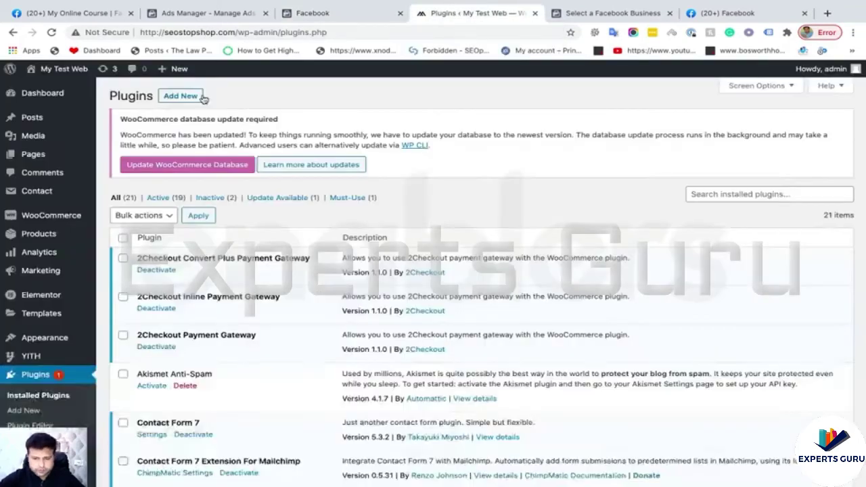
scroll(17, 360, "down", 2)
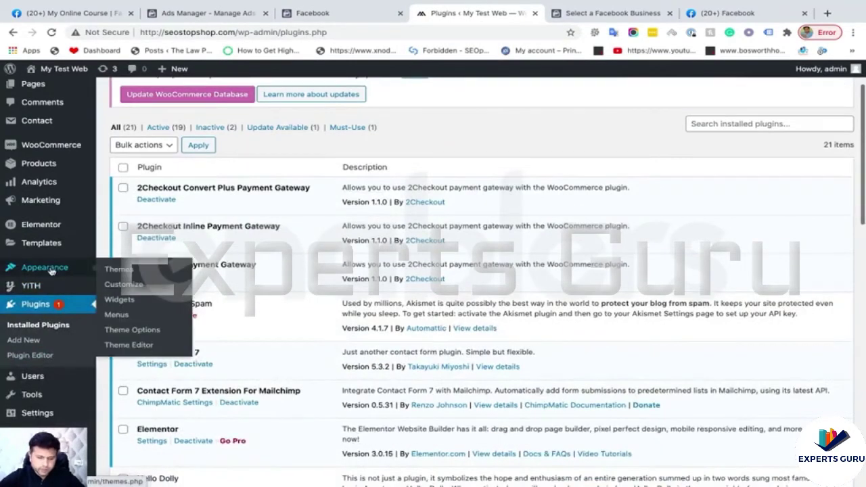
scroll(237, 142, "up", 2)
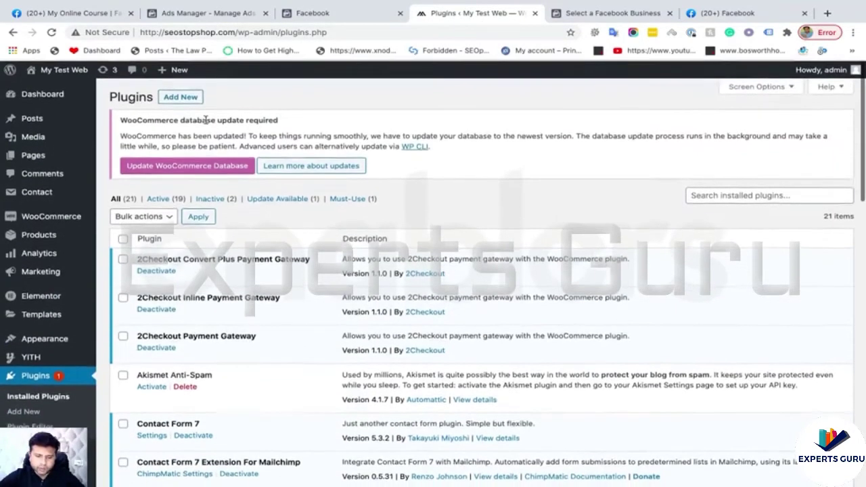
left_click(180, 95)
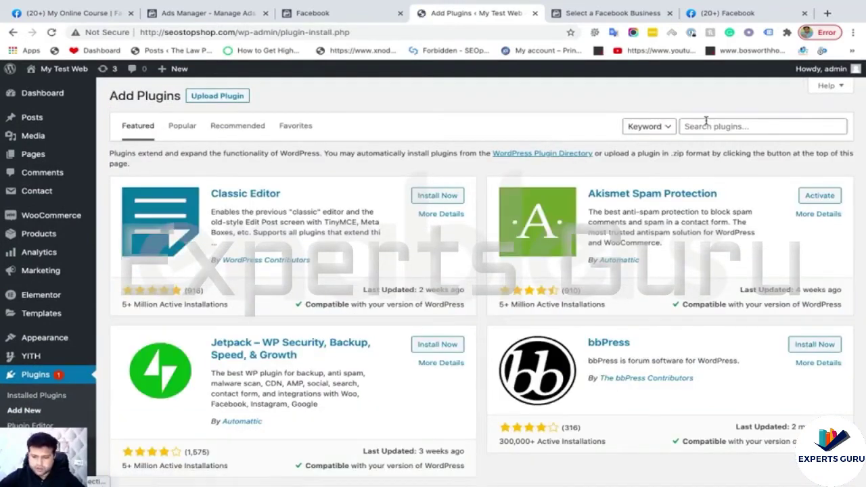
left_click(705, 123)
type("Facebook Pi")
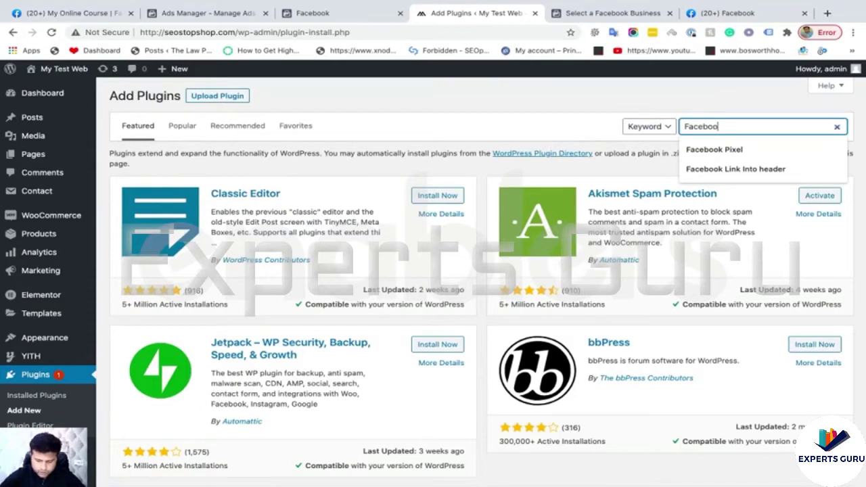
type("xel")
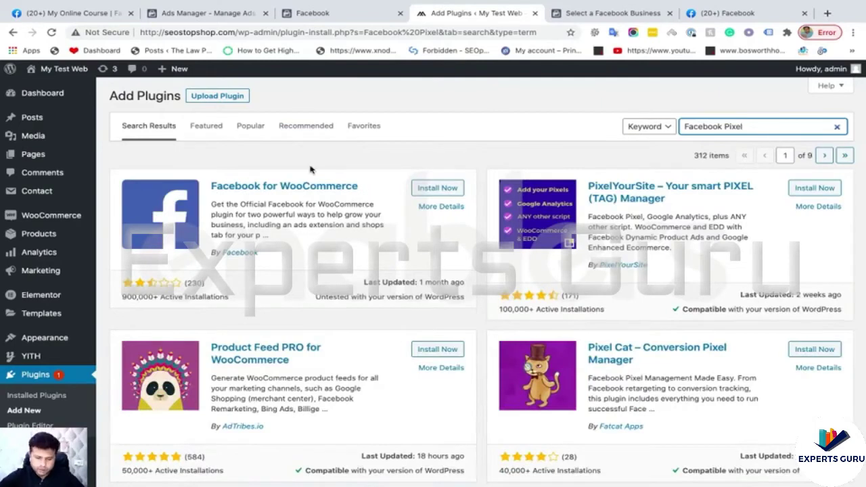
scroll(309, 170, "down", 2)
scroll(280, 188, "up", 2)
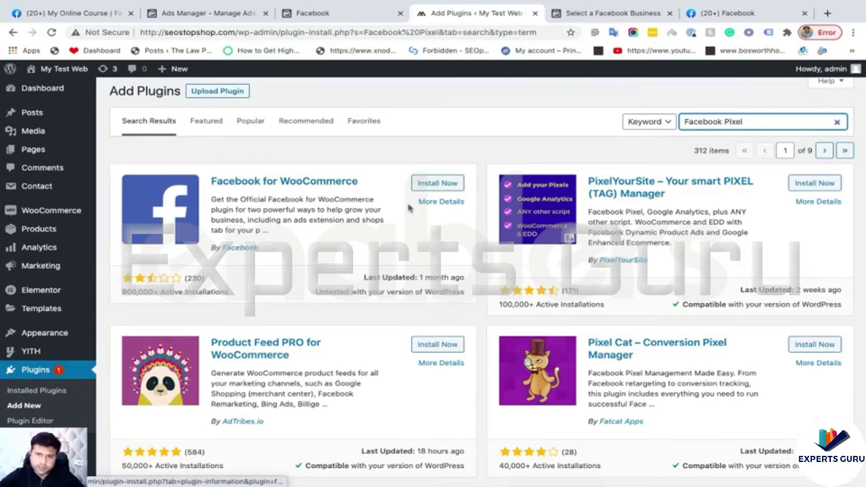
scroll(408, 209, "down", 1)
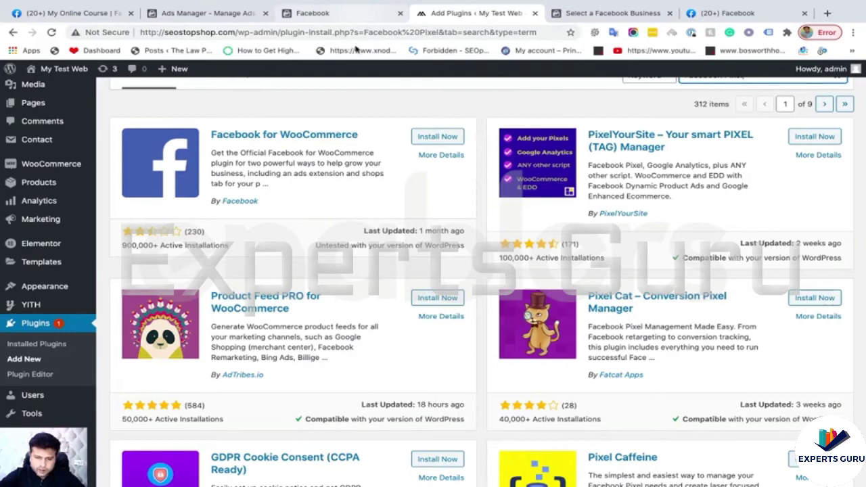
Return to the WordPress connection setup in Events Manager, continue past feature selection and download the Facebook Pixel extension zip.
left_click(340, 5)
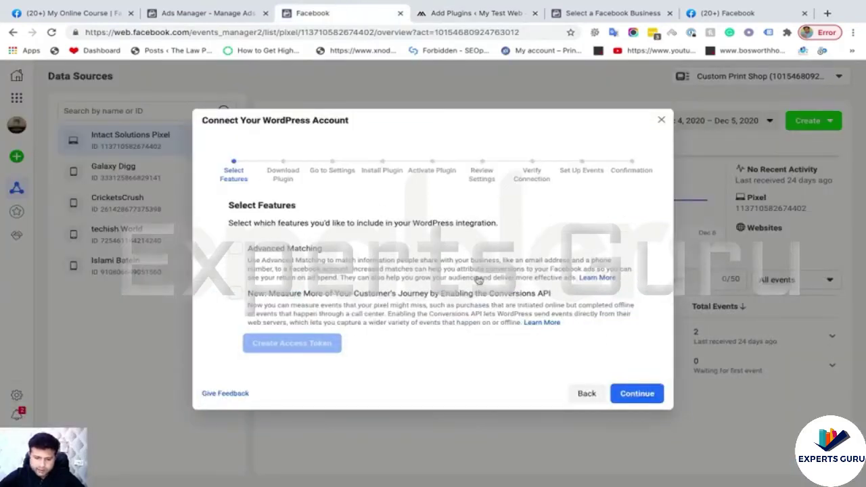
left_click(636, 394)
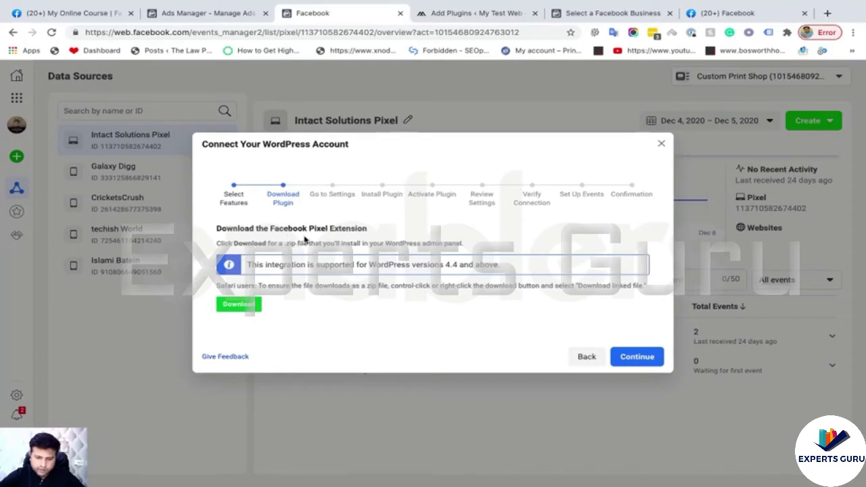
left_click(247, 305)
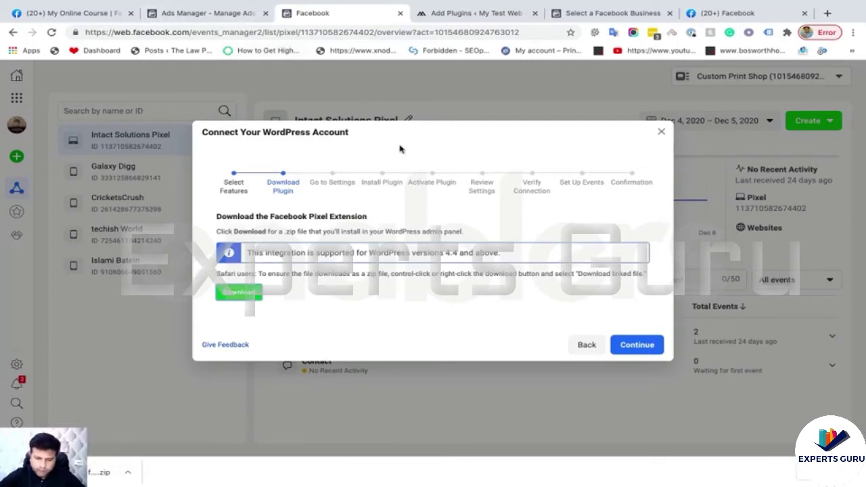
Upload the downloaded Facebook Pixel for WordPress zip as a plugin on the WordPress site, install it and activate it.
left_click(230, 13)
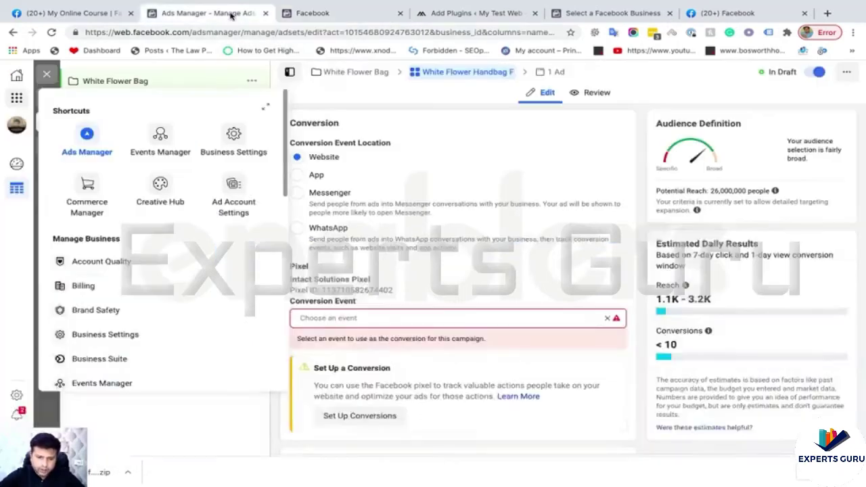
left_click(454, 15)
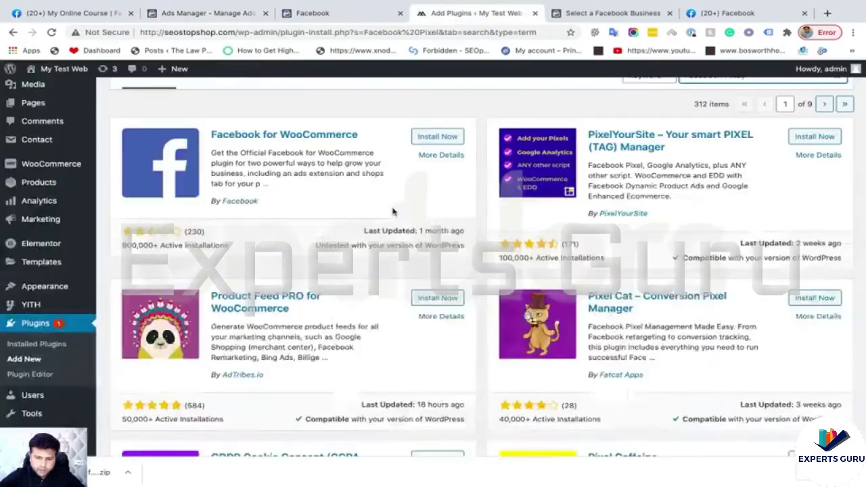
scroll(303, 148, "up", 2)
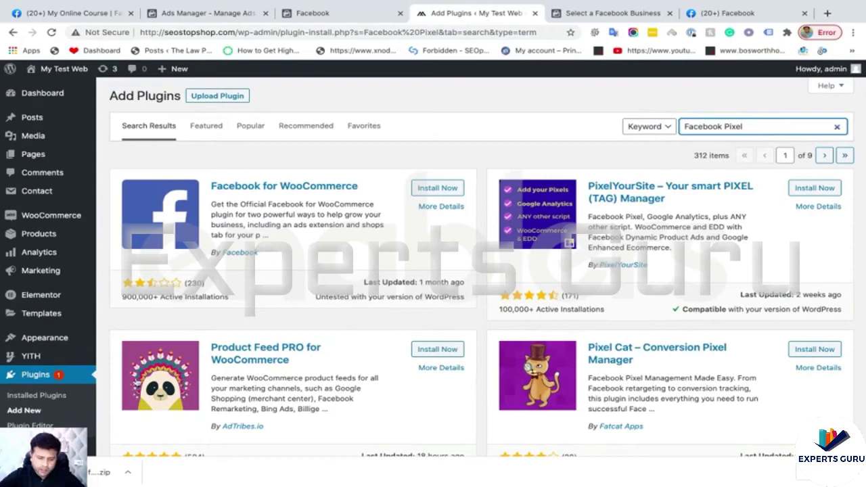
left_click(221, 96)
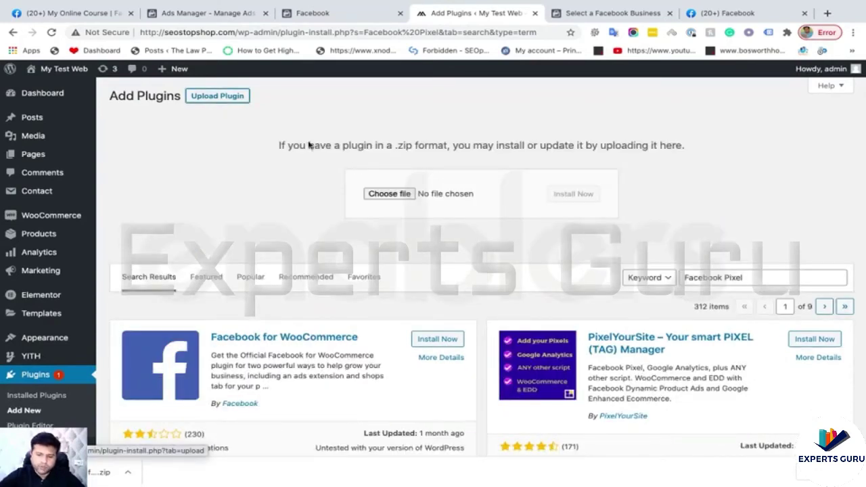
left_click(388, 194)
left_click(367, 37)
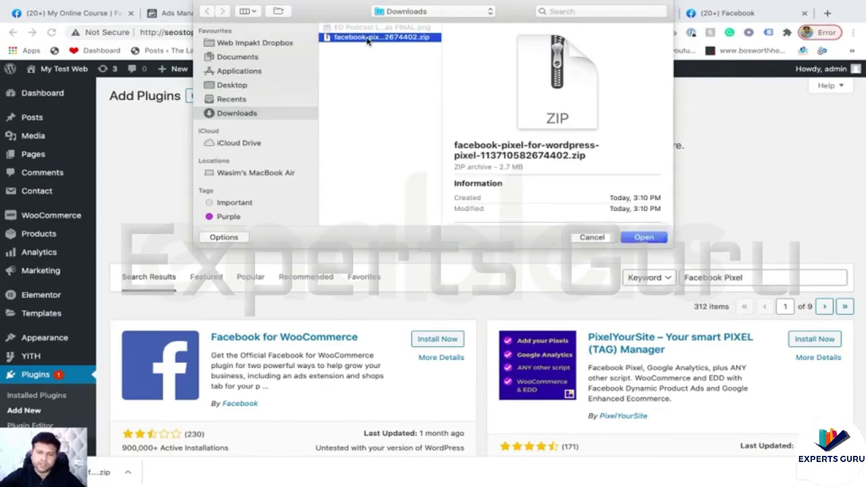
left_click(643, 237)
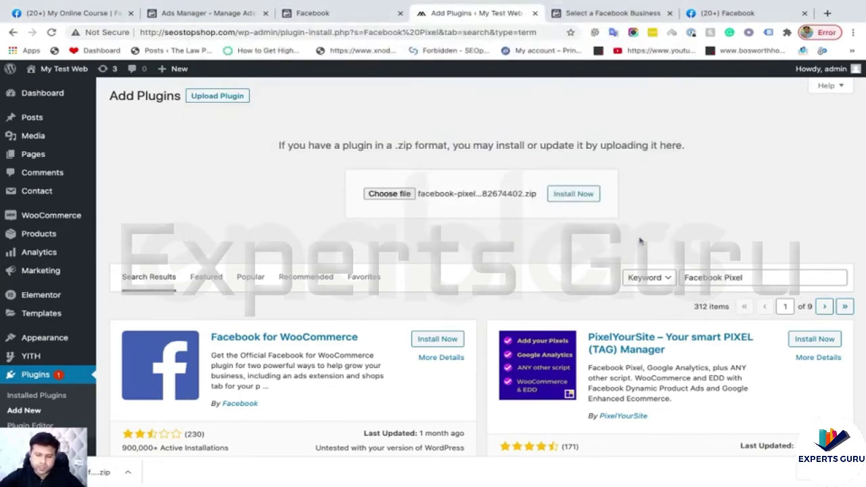
left_click(580, 197)
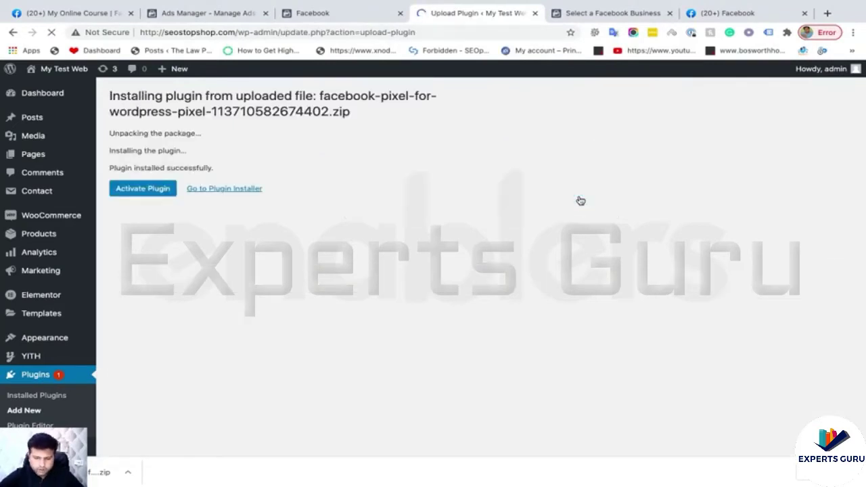
left_click(147, 190)
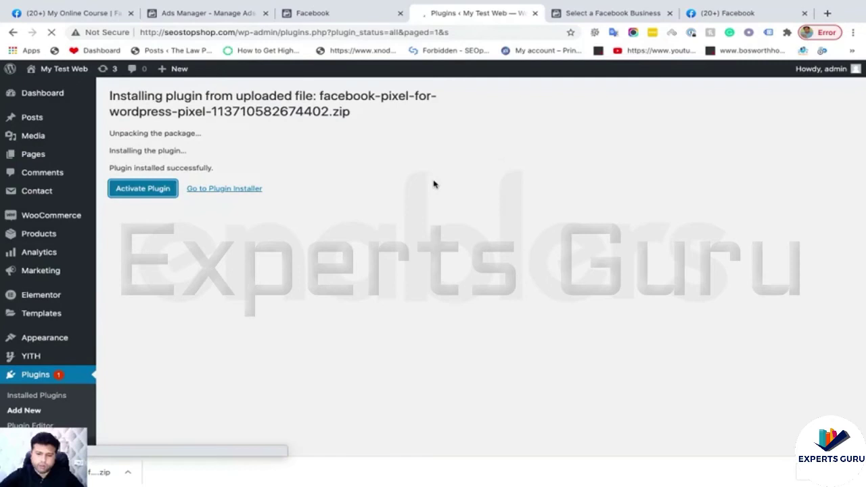
Open the newly installed plugin's Facebook Pixel settings page in WordPress.
scroll(282, 210, "down", 2)
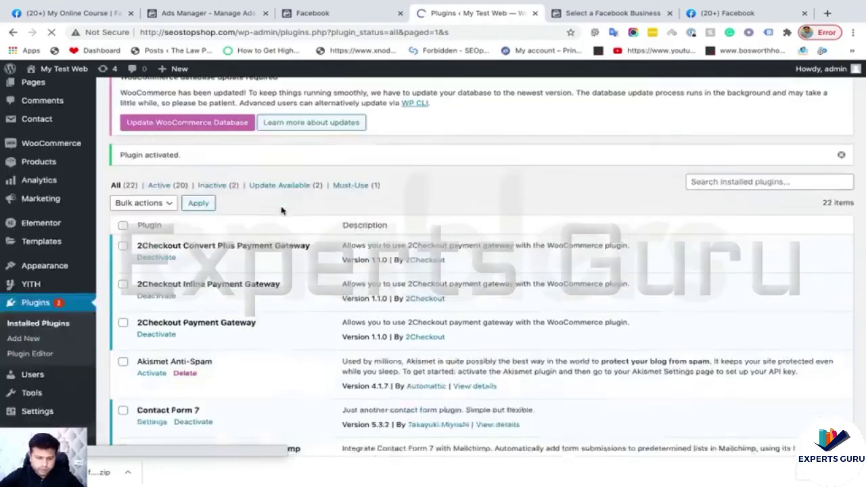
scroll(282, 210, "down", 2)
scroll(282, 210, "down", 6)
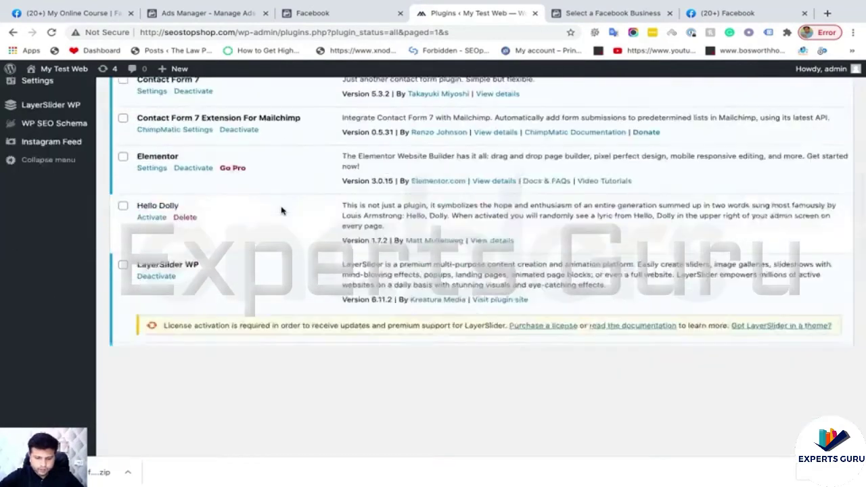
scroll(282, 210, "up", 8)
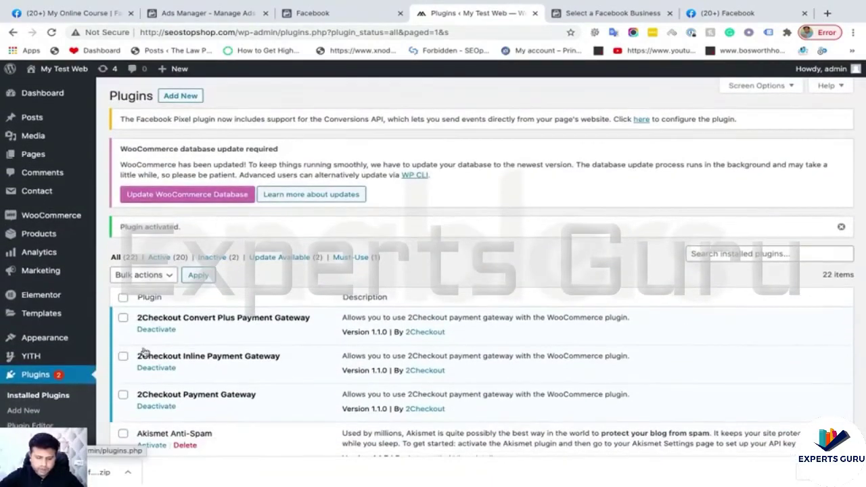
scroll(190, 270, "down", 5)
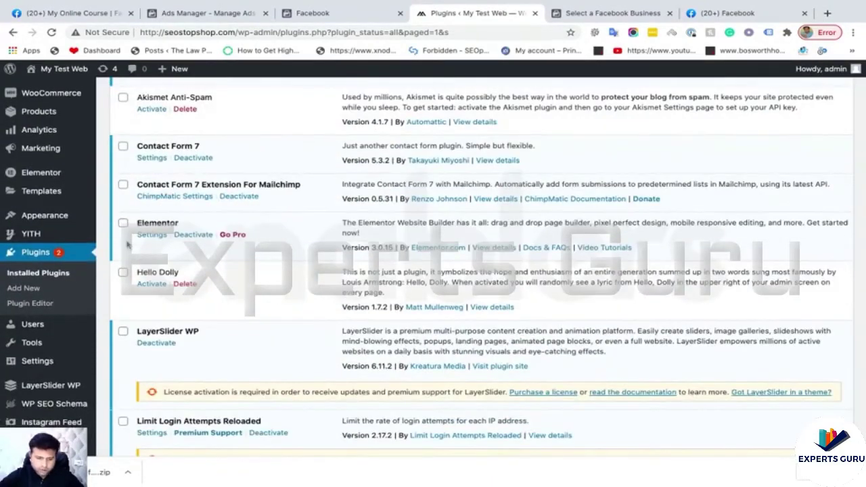
mouse_move(54, 347)
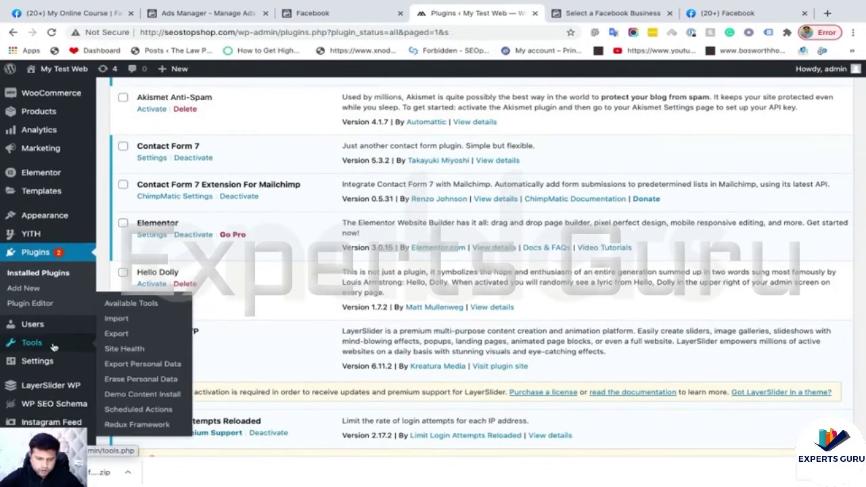
mouse_move(51, 363)
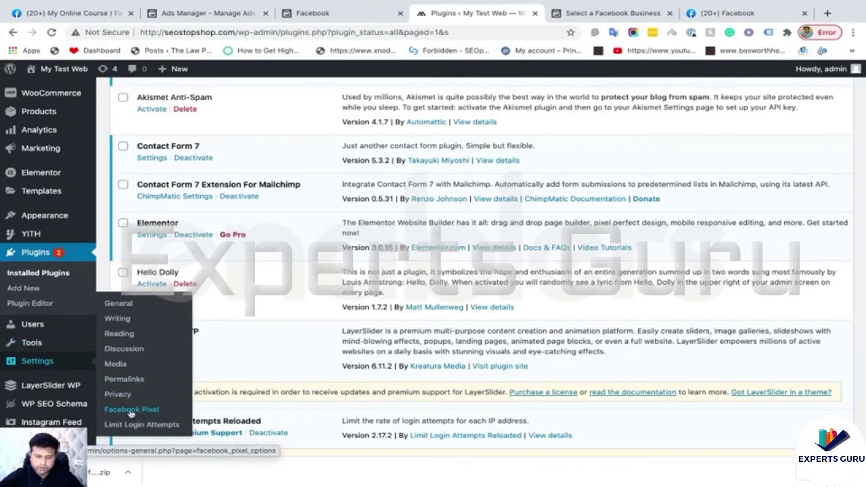
left_click(151, 413)
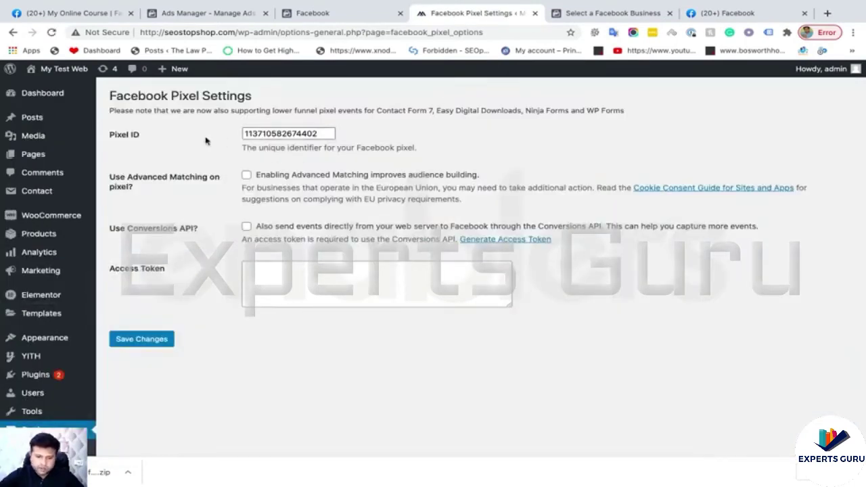
Copy and clear the Pixel ID in the Facebook Pixel settings, and paste the same ID back.
left_click(315, 134)
key("ctrl+a")
key("ctrl+c")
key("BackSpace")
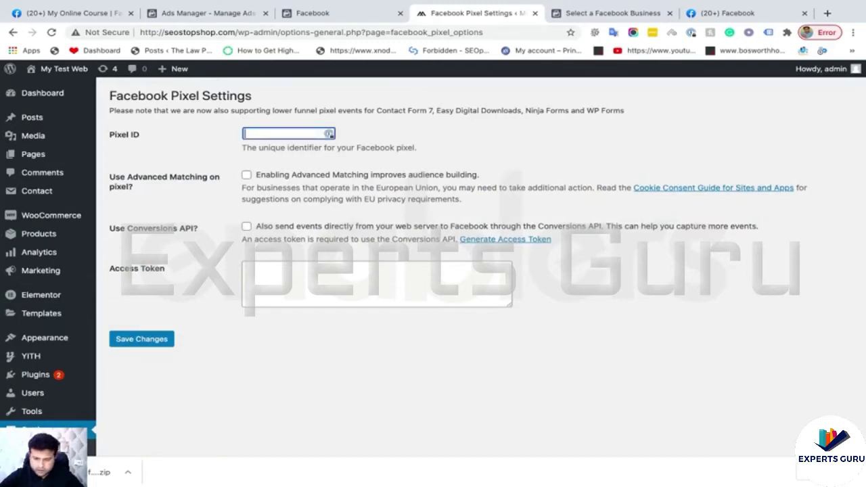
key("ctrl+v")
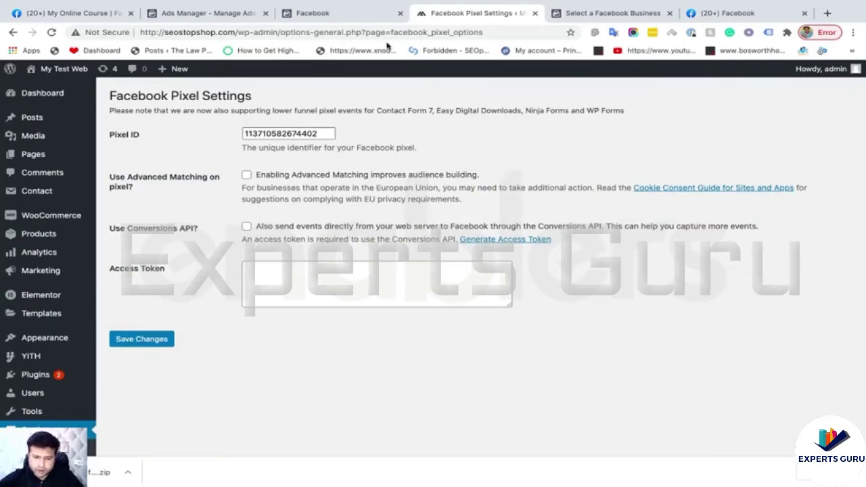
Return to Events Manager and advance the WordPress connection setup past the plugin download to the Go to Settings instructions.
left_click(315, 13)
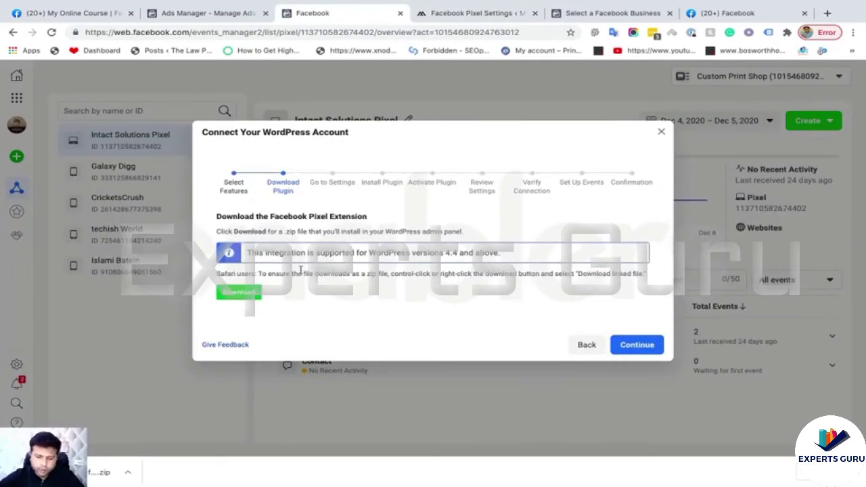
left_click(637, 344)
scroll(348, 210, "down", 2)
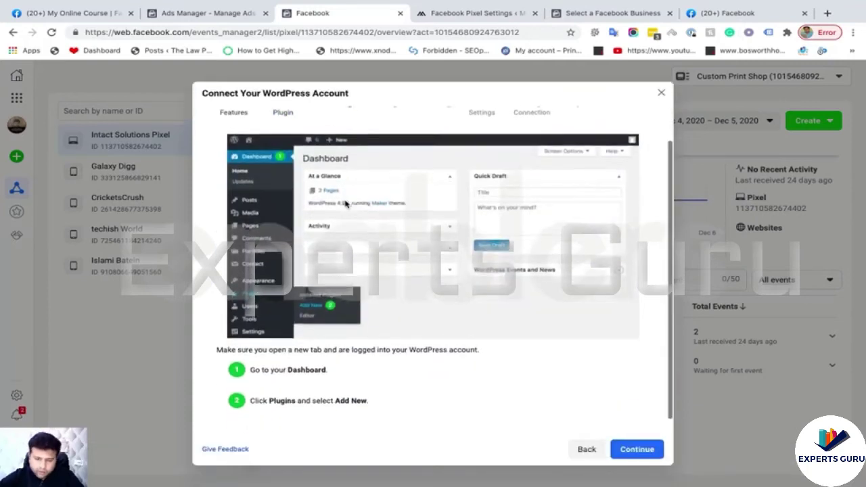
Advance the WordPress connection setup past the Go to Settings, Install Plugin and Activate Plugin instructions to Review Settings.
scroll(313, 303, "down", 1)
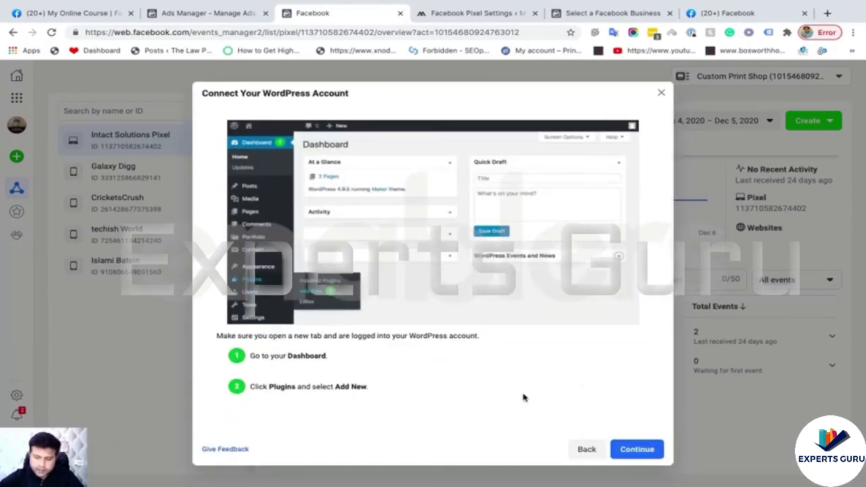
left_click(622, 452)
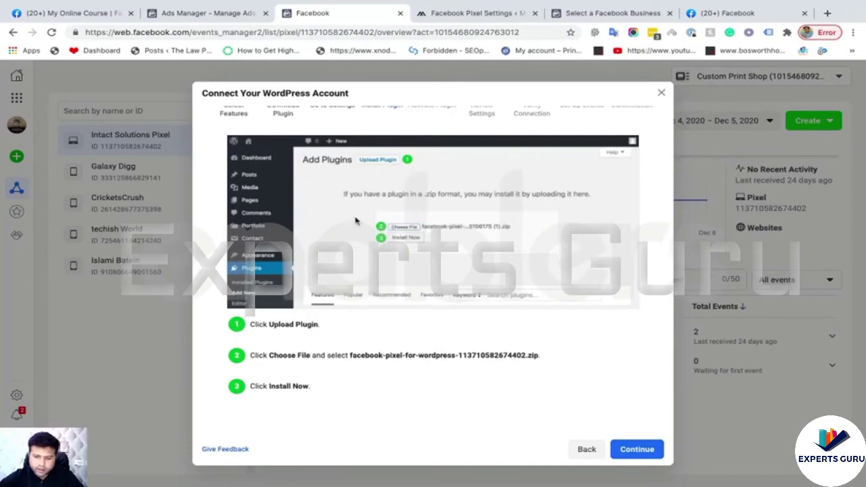
scroll(353, 223, "up", 2)
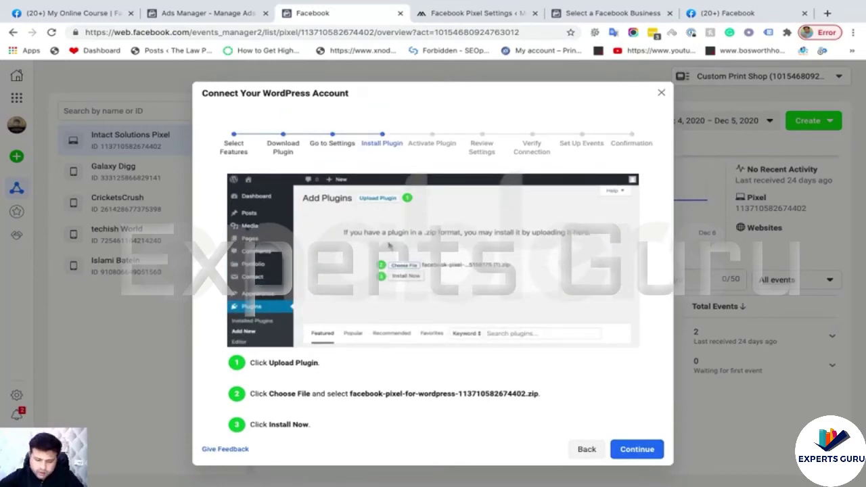
scroll(296, 364, "down", 2)
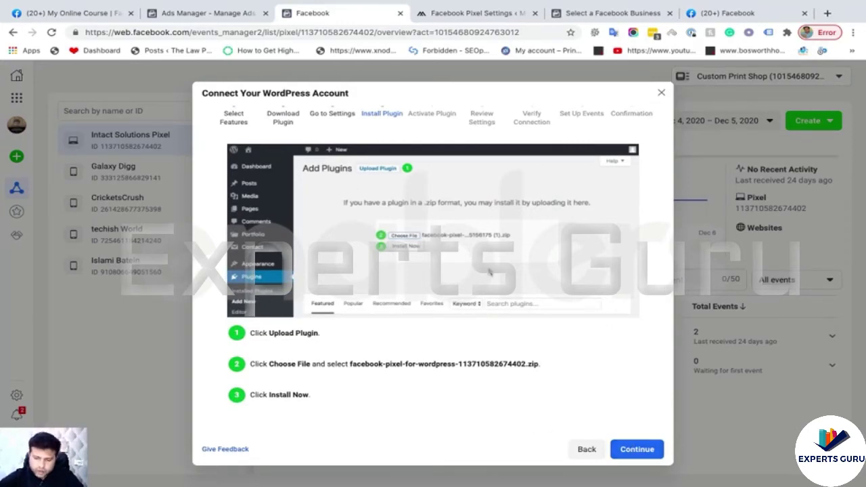
left_click(637, 449)
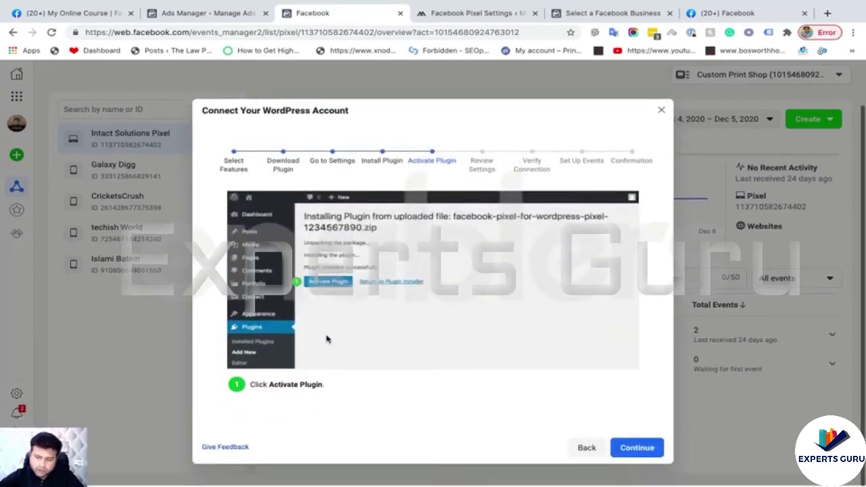
left_click(637, 449)
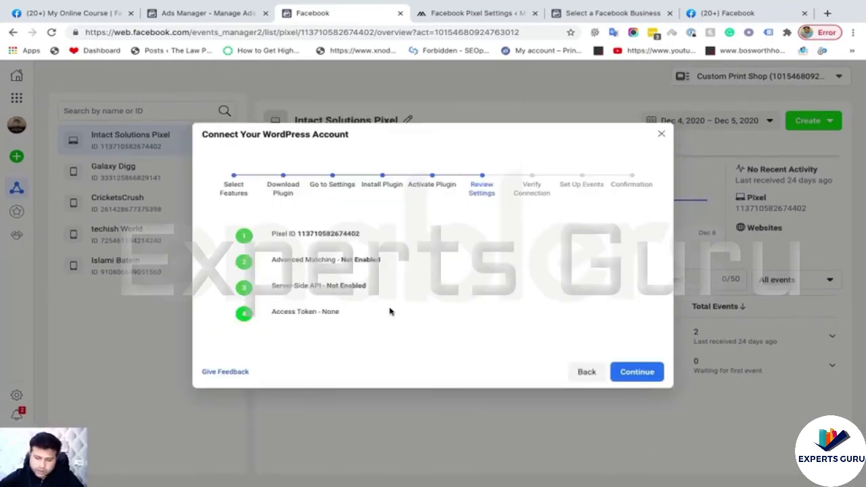
Review the Pixel ID, Advanced Matching, Server-Side API and Access Token settings, and continue to Verify Connection.
scroll(364, 329, "down", 1)
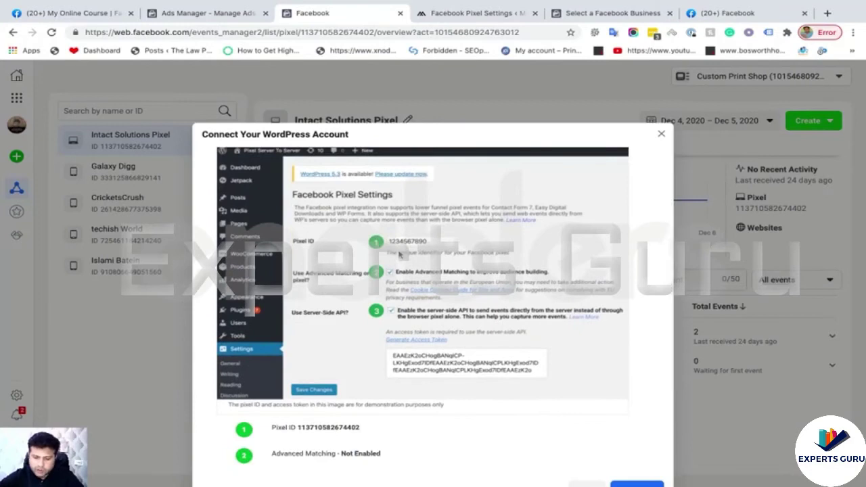
scroll(426, 257, "up", 1)
scroll(633, 415, "down", 2)
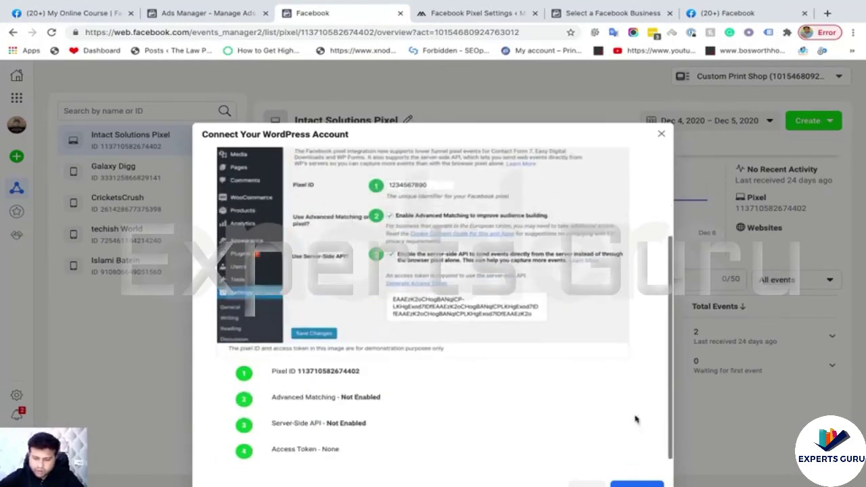
scroll(739, 435, "down", 1)
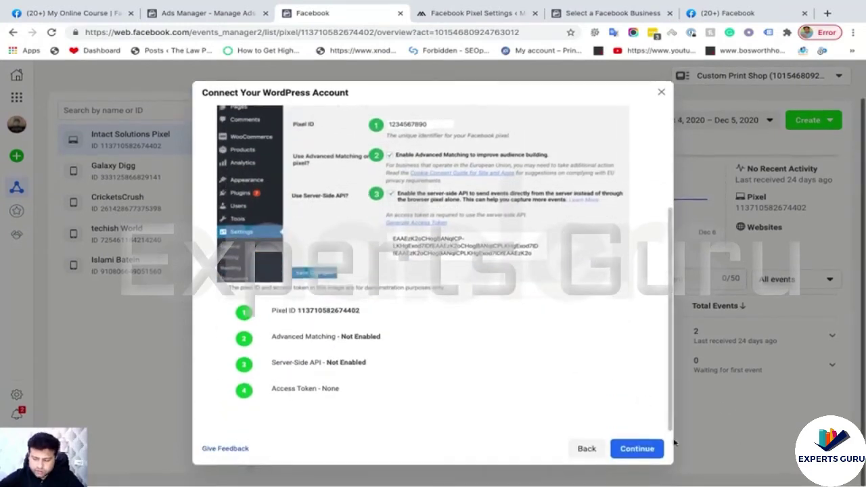
left_click(634, 452)
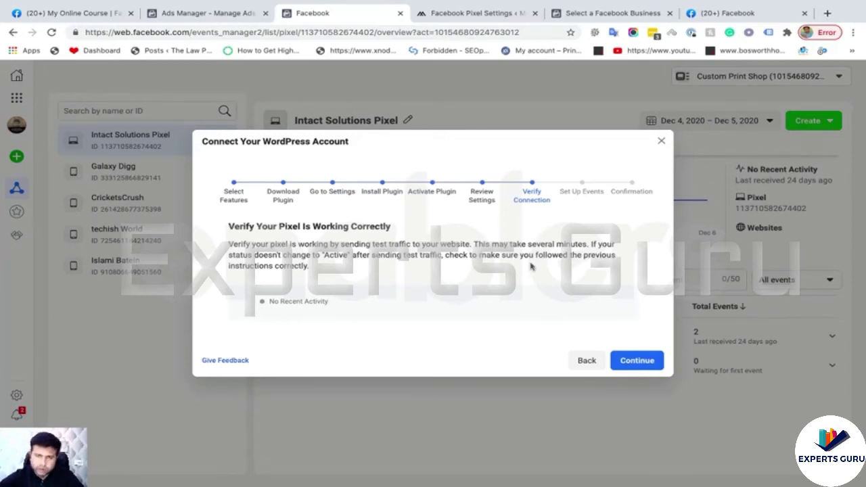
View the Set Up Events stage, return to Verify Connection, and close the WordPress connection setup.
left_click(638, 361)
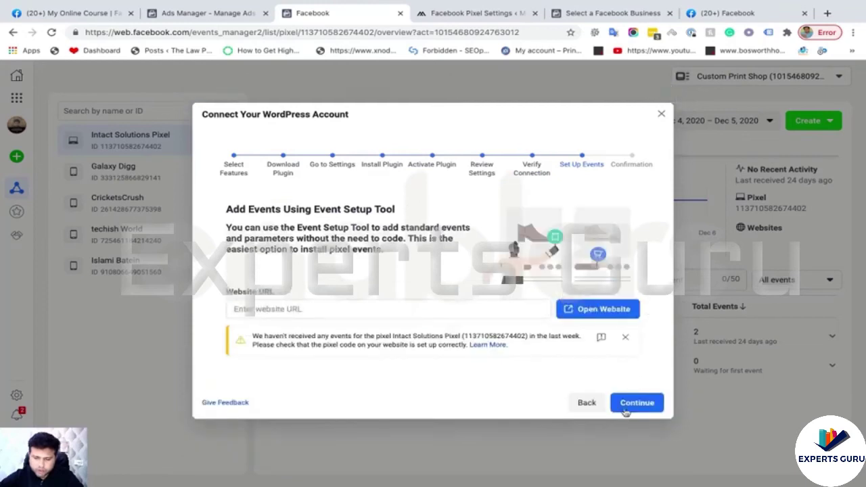
left_click(383, 311)
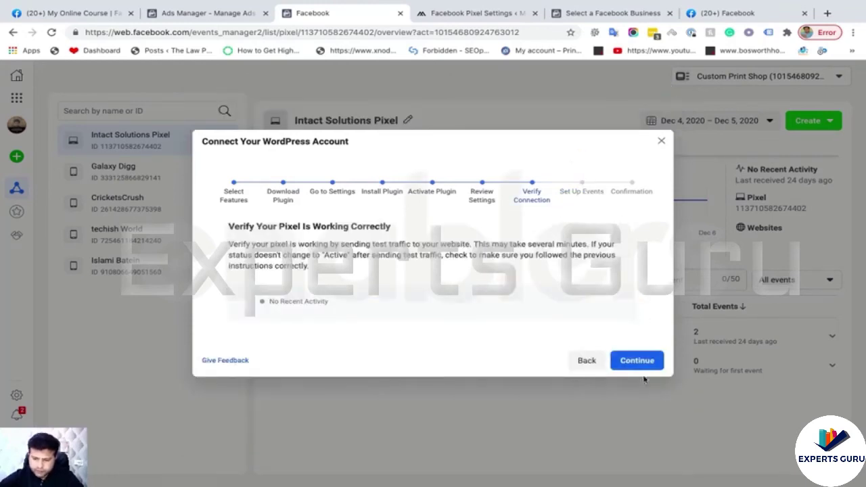
left_click(661, 140)
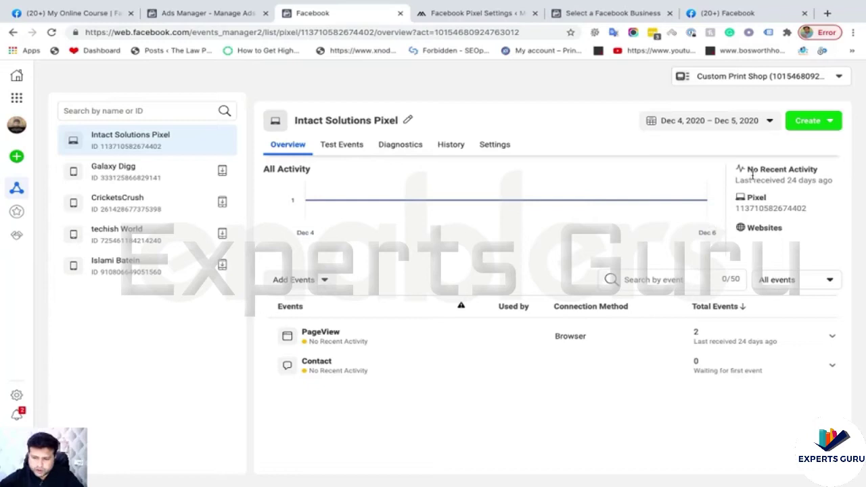
Check when the Intact Solutions Pixel last received activity, and look at the Facebook Pixel settings in WordPress.
triple_click(800, 180)
left_click_drag(801, 180, 785, 180)
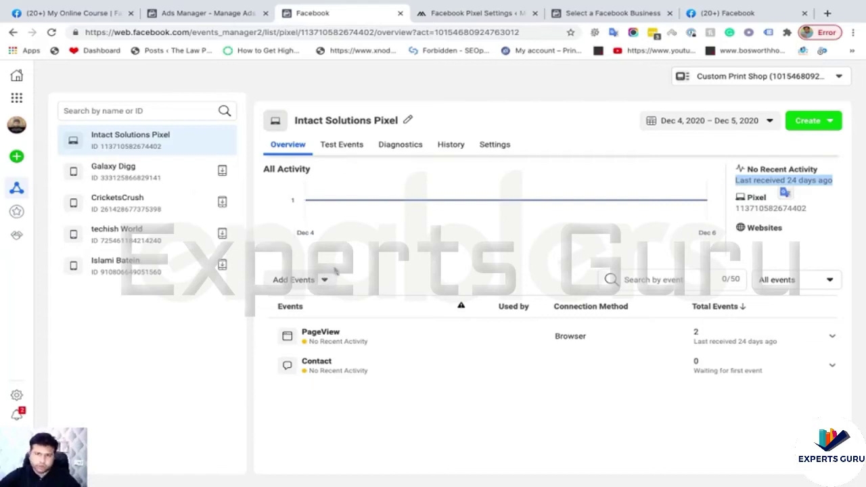
mouse_move(16, 160)
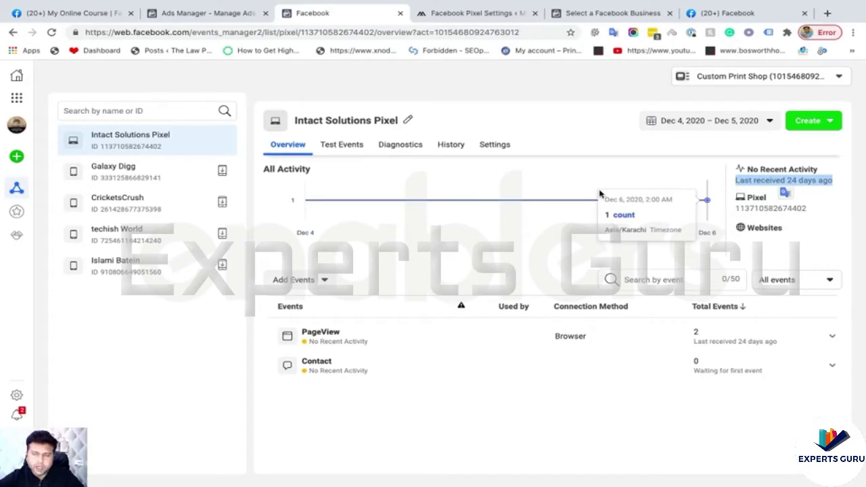
left_click(458, 13)
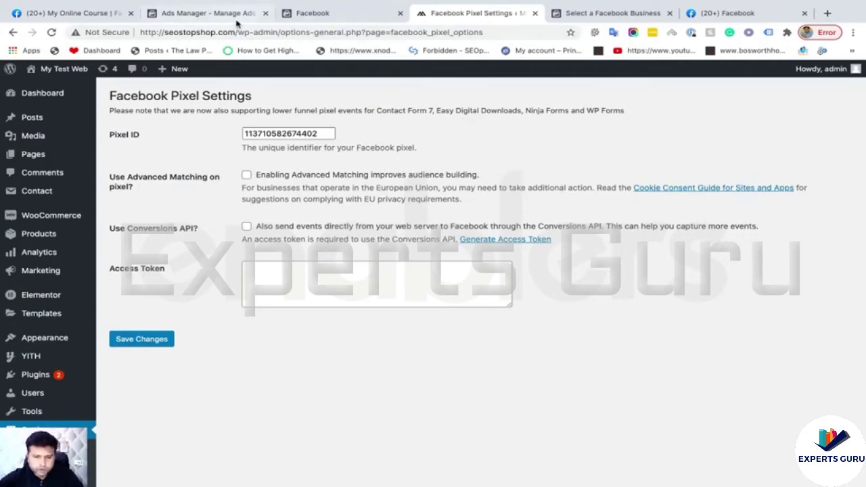
left_click(311, 15)
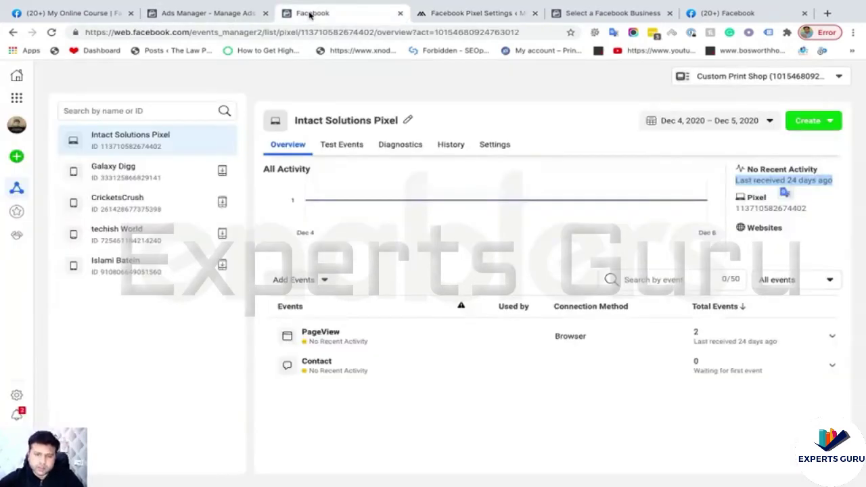
Switch to Ads Manager and set the White Flower Handbag F ad set's conversion event location to Website.
left_click(232, 13)
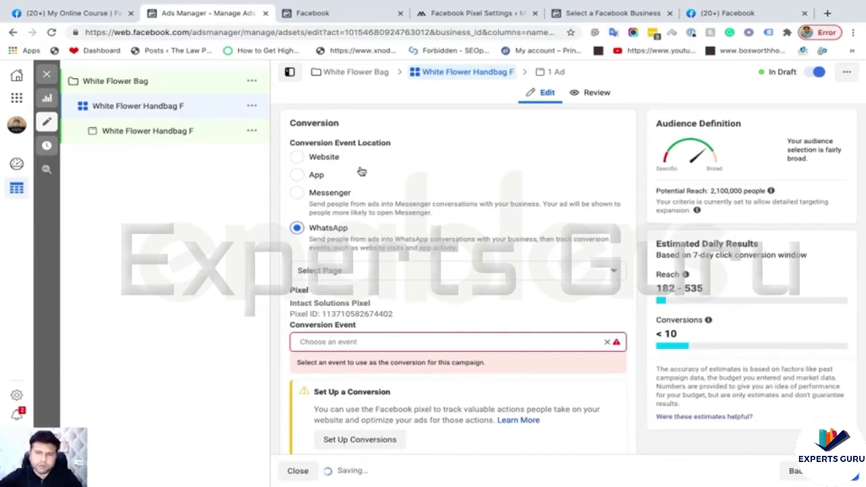
left_click(309, 158)
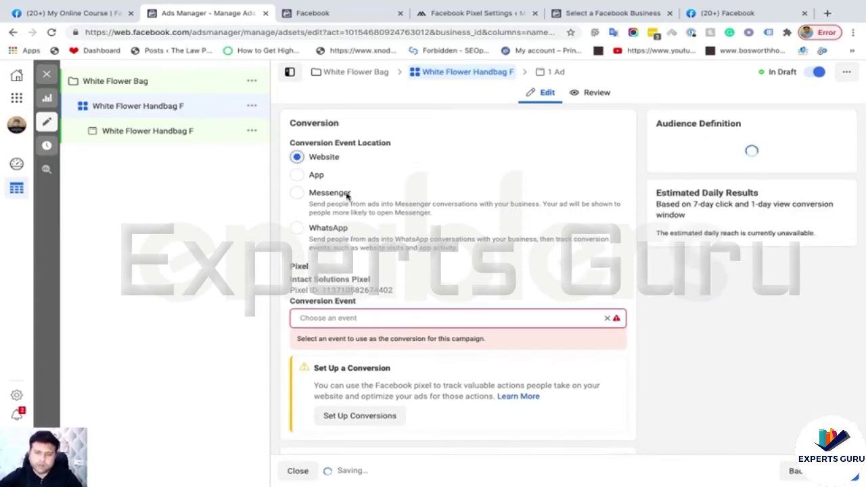
scroll(347, 167, "down", 1)
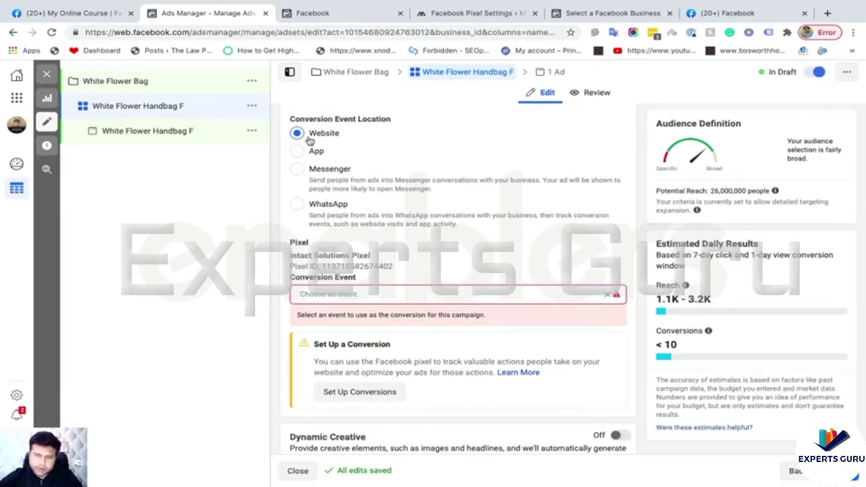
Examine the events offered for the ad set's conversion event, from Add Payment Info through View Content.
scroll(335, 238, "down", 1)
left_click(345, 254)
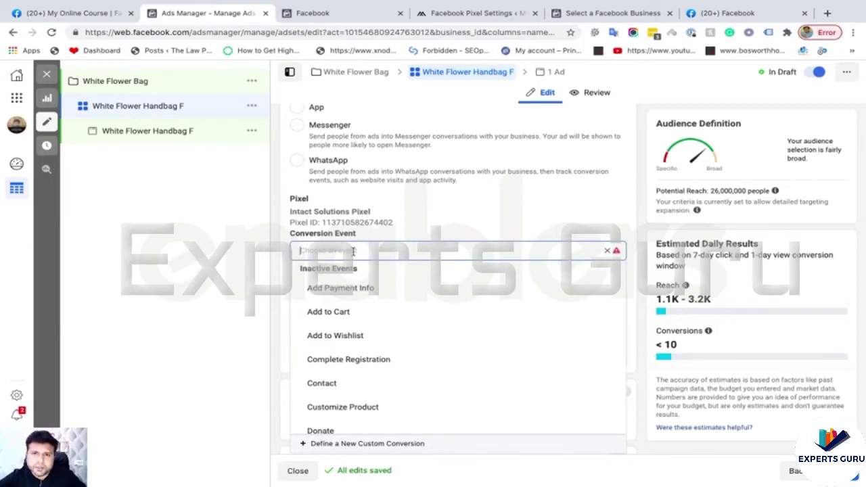
scroll(376, 333, "down", 1)
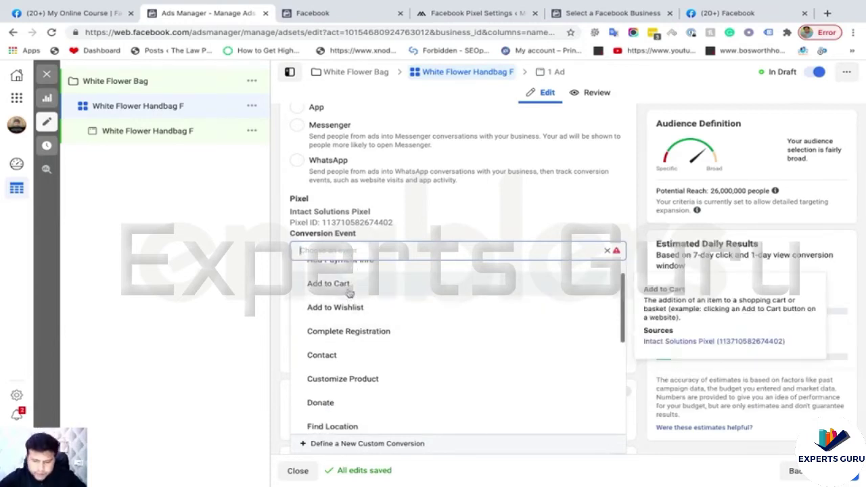
scroll(375, 358, "down", 3)
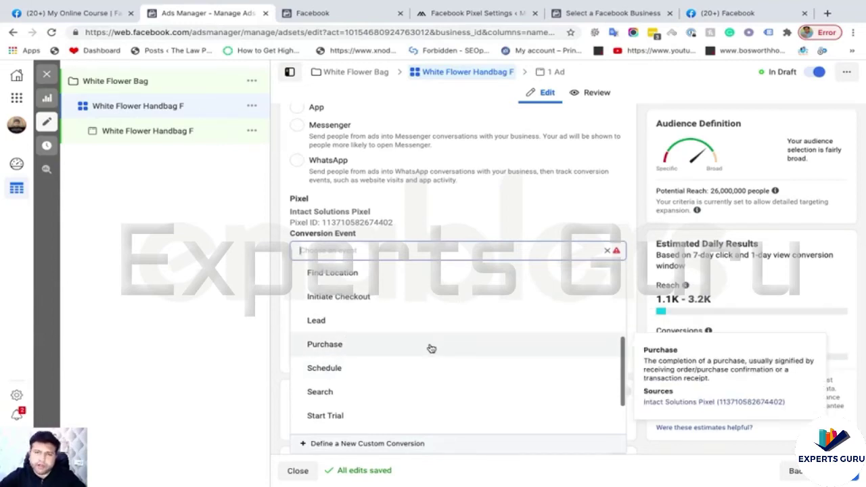
scroll(430, 349, "up", 4)
scroll(430, 349, "up", 2)
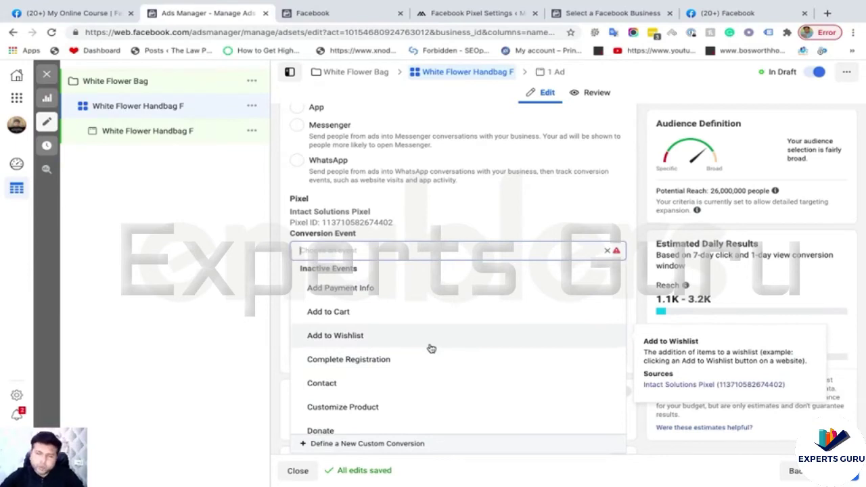
scroll(403, 341, "down", 4)
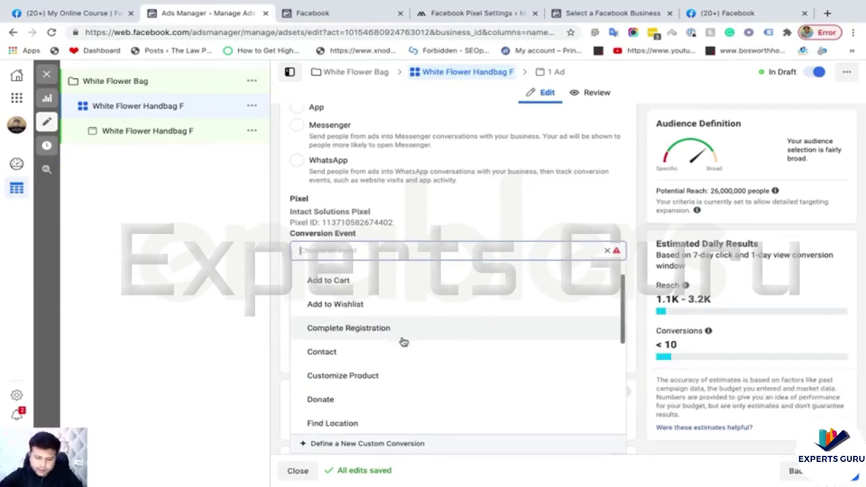
scroll(403, 342, "down", 1)
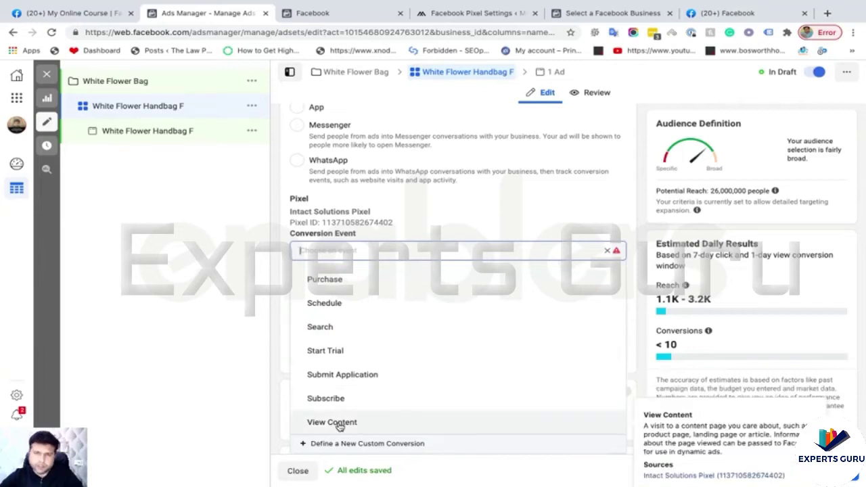
scroll(345, 405, "up", 5)
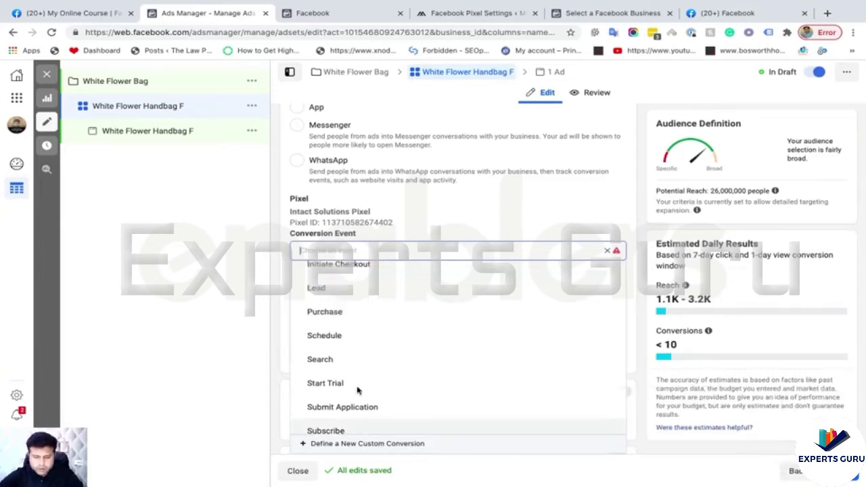
scroll(358, 389, "up", 2)
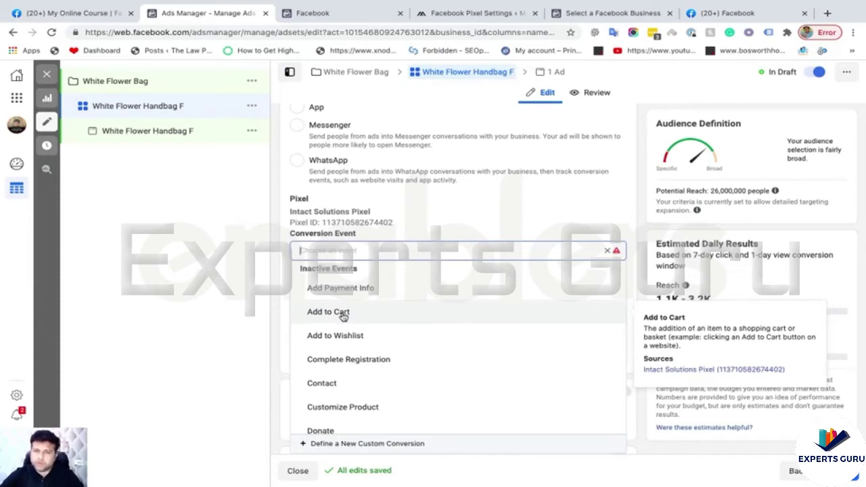
scroll(352, 331, "down", 7)
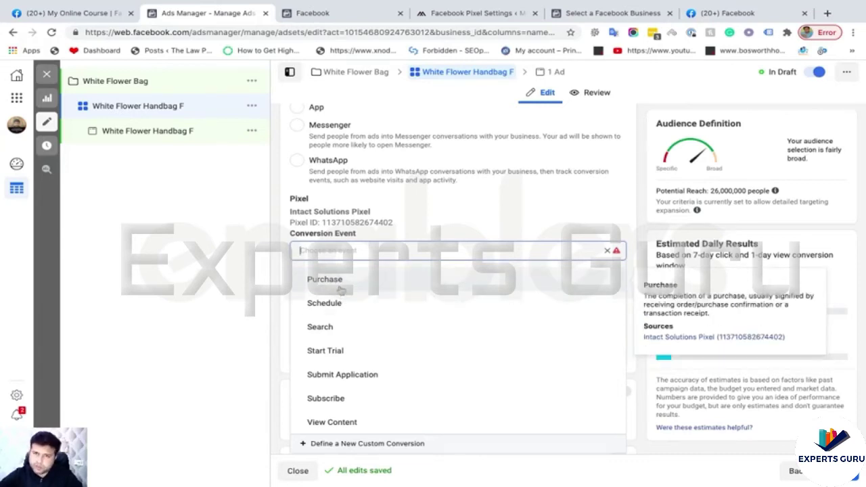
scroll(350, 328, "up", 5)
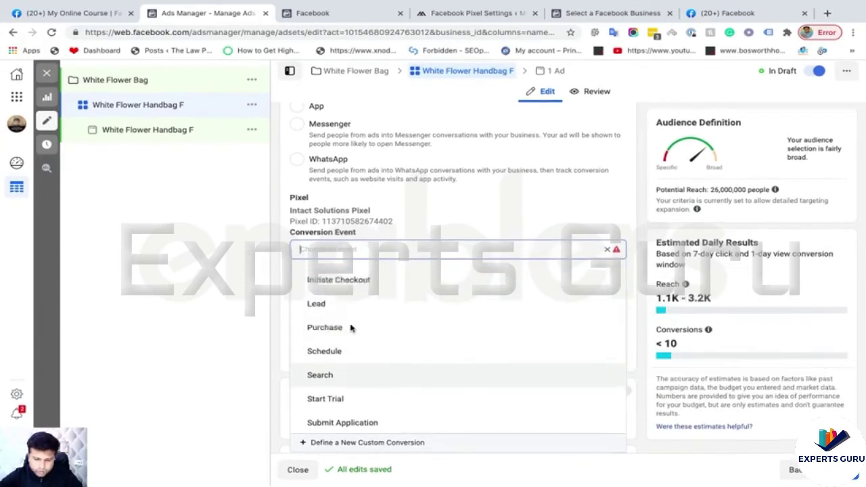
scroll(350, 329, "up", 2)
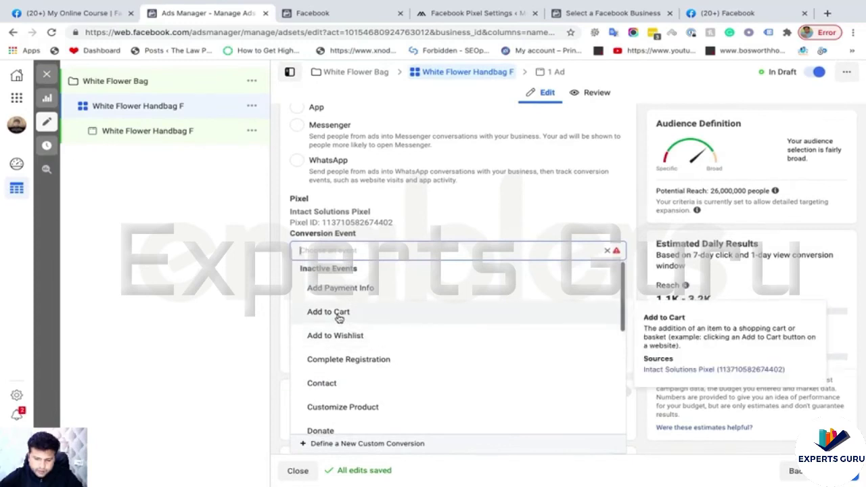
Choose Purchase as the conversion event for the White Flower Handbag F ad set.
scroll(338, 318, "down", 5)
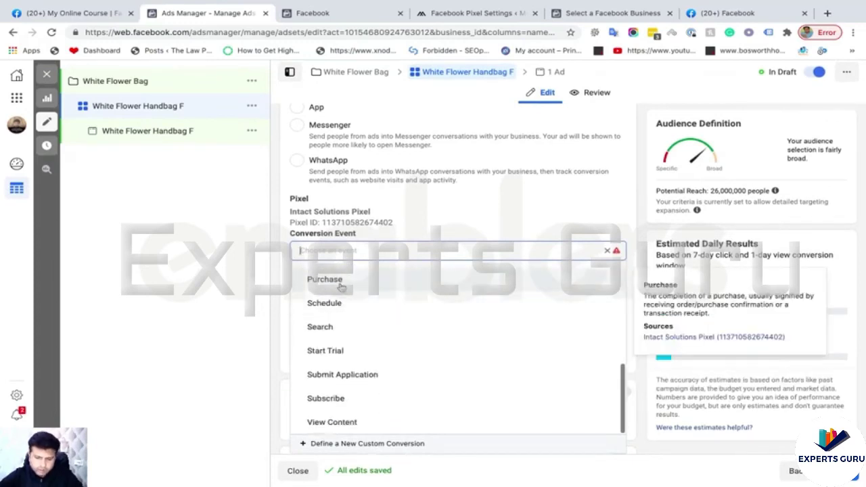
left_click(395, 282)
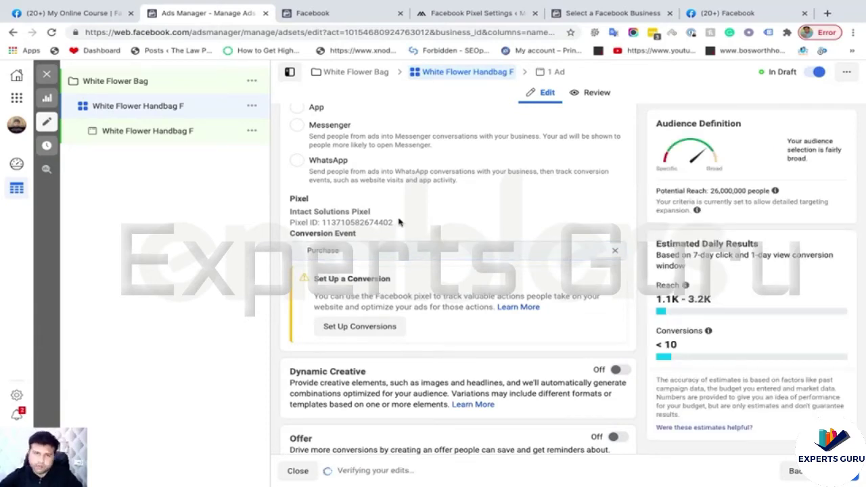
scroll(392, 257, "up", 1)
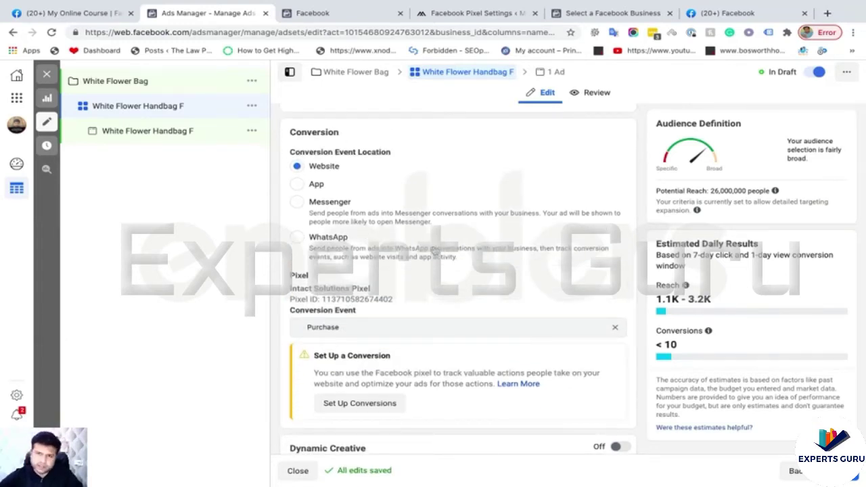
scroll(434, 250, "up", 1)
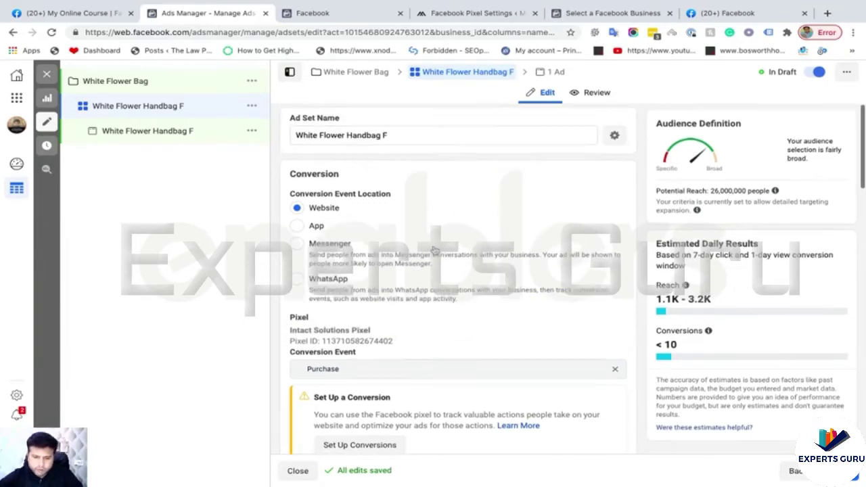
Turn on Dynamic Creative for the White Flower Handbag F ad set and accept the notice about ad variations.
scroll(435, 250, "down", 1)
scroll(433, 249, "down", 1)
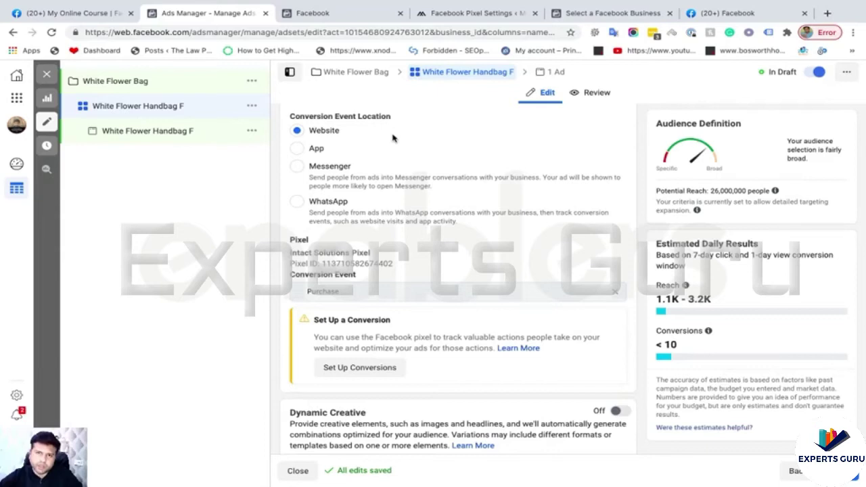
scroll(417, 188, "down", 5)
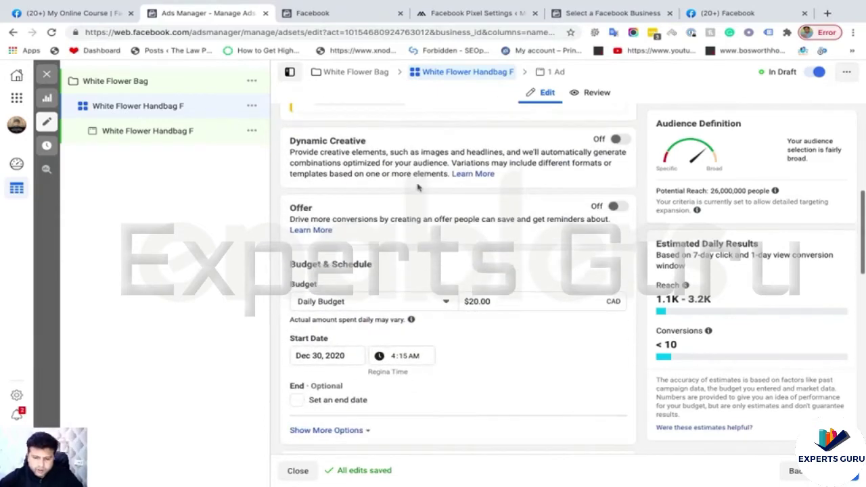
scroll(417, 188, "down", 1)
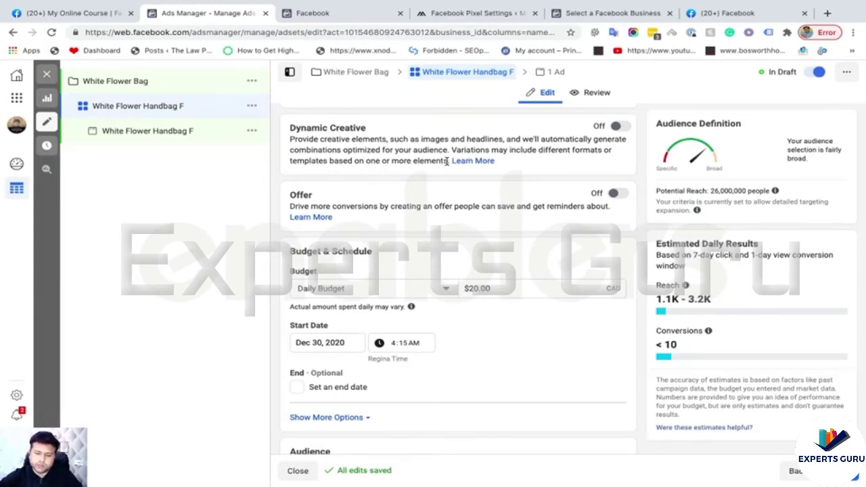
left_click(621, 127)
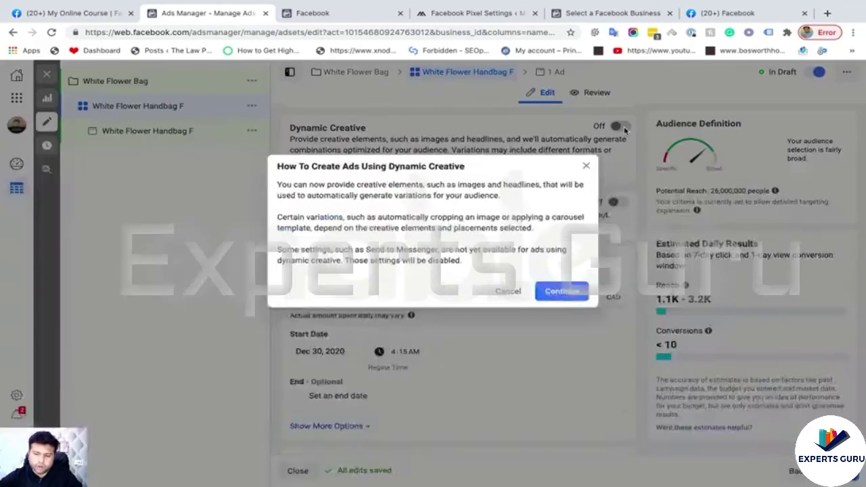
left_click(568, 293)
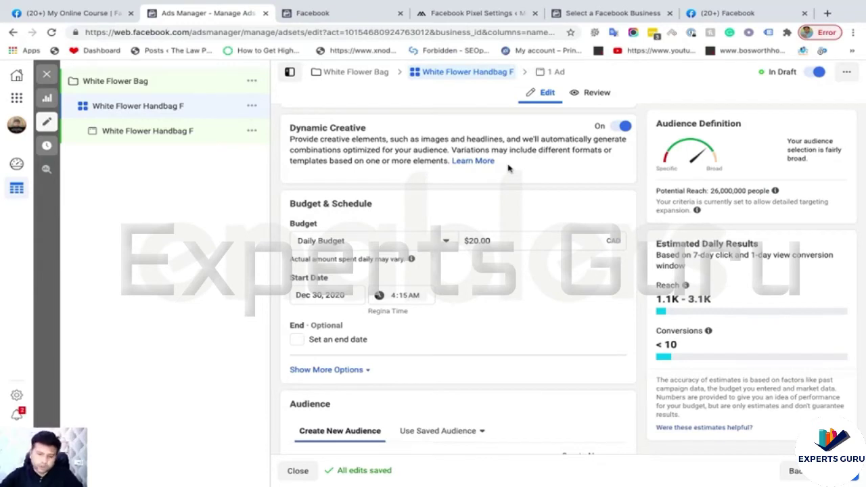
Turn Dynamic Creative off again for the ad set, accepting the removal of extra creative assets.
scroll(566, 172, "up", 1)
scroll(567, 171, "down", 1)
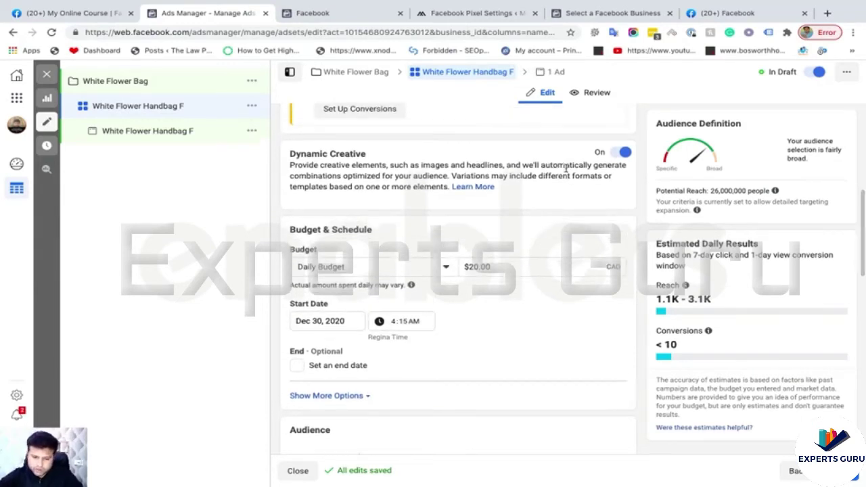
scroll(566, 172, "down", 1)
scroll(566, 172, "up", 3)
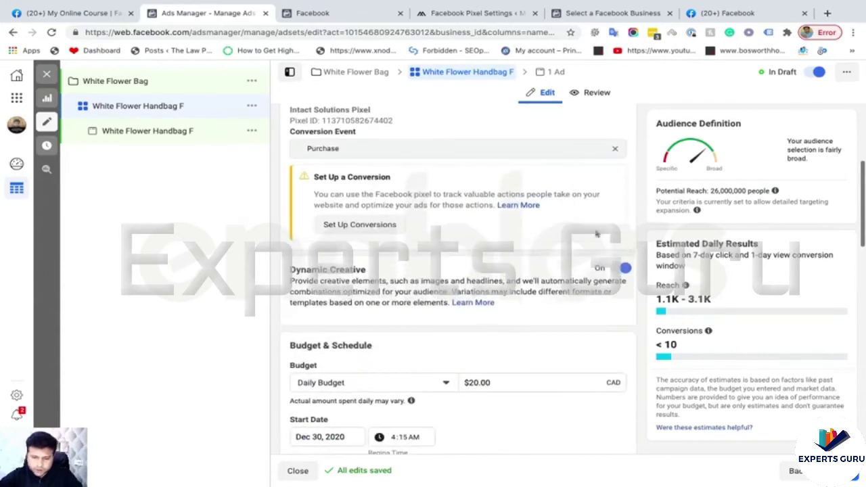
left_click(618, 269)
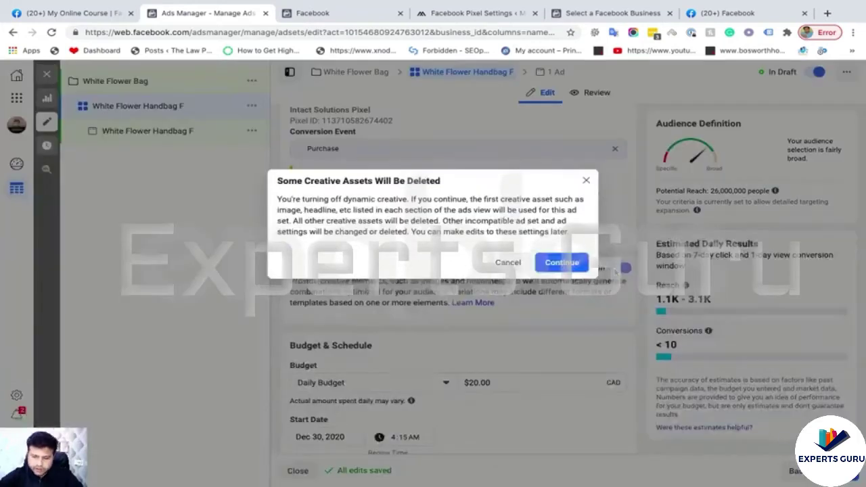
left_click(560, 263)
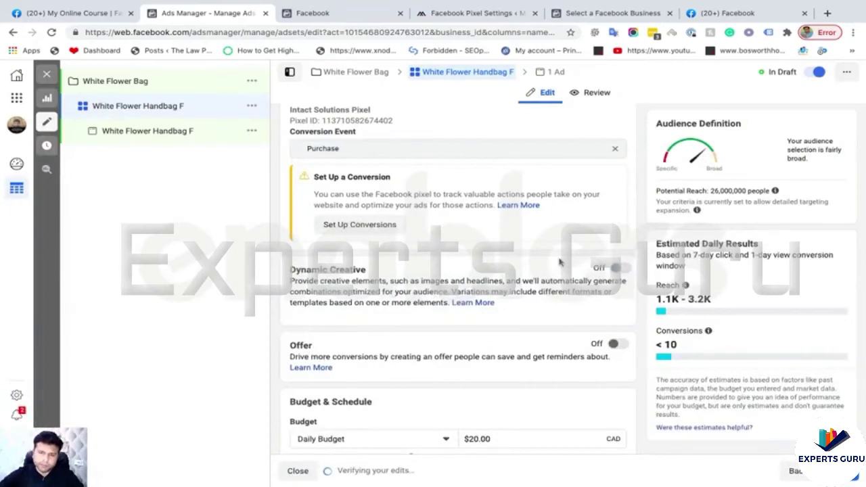
Switch to the My Online Course Facebook page and look at its Offers section.
scroll(390, 189, "down", 2)
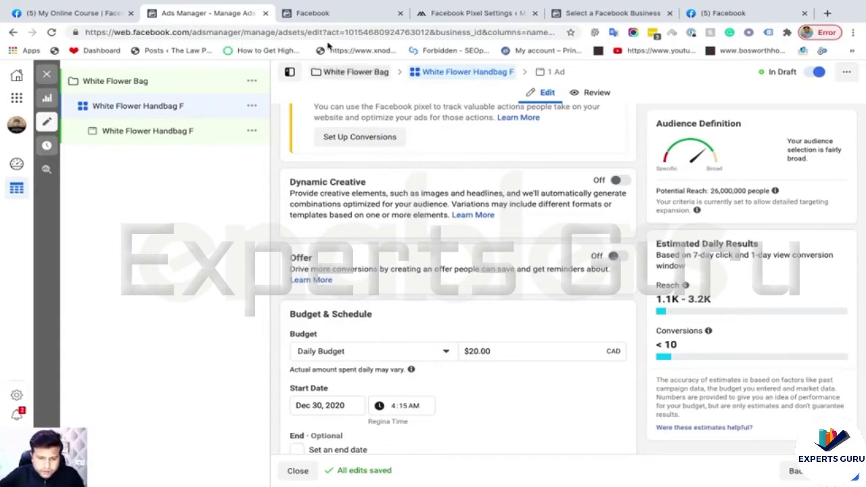
left_click(314, 14)
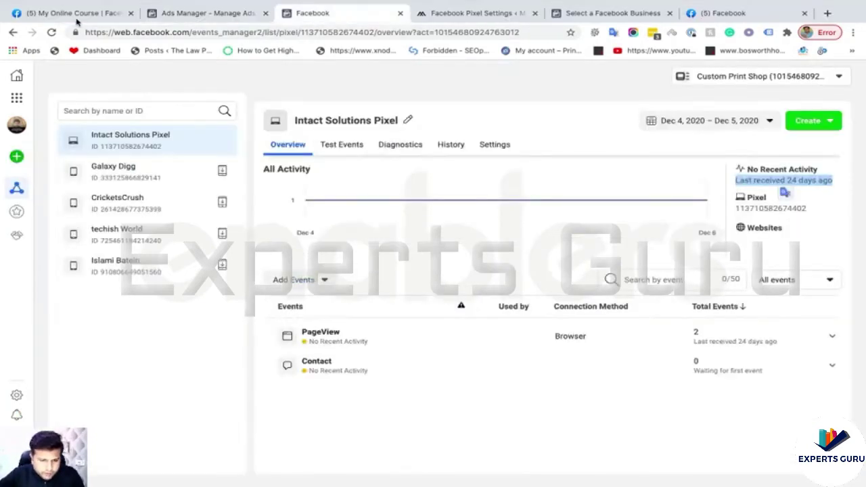
left_click(115, 7)
scroll(465, 321, "down", 1)
scroll(465, 321, "down", 3)
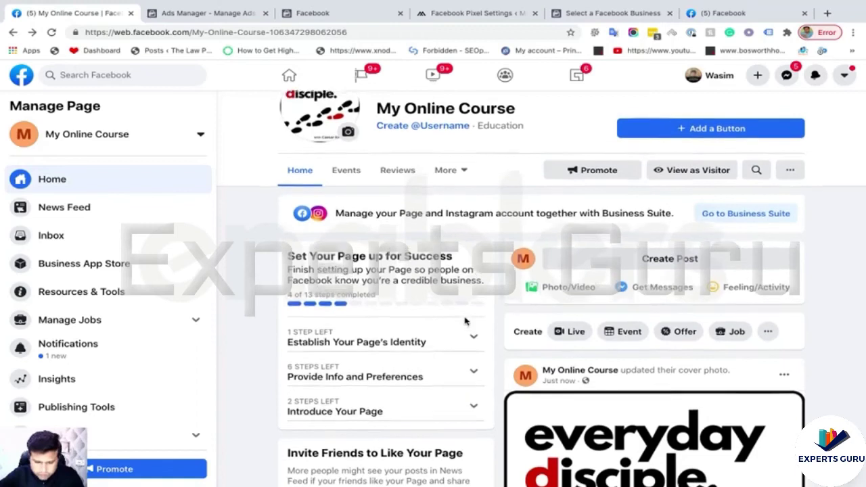
scroll(465, 321, "up", 1)
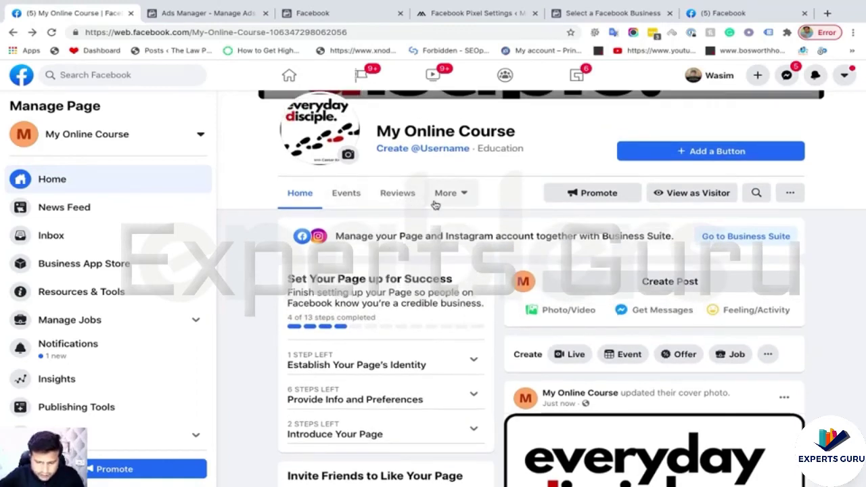
left_click(457, 196)
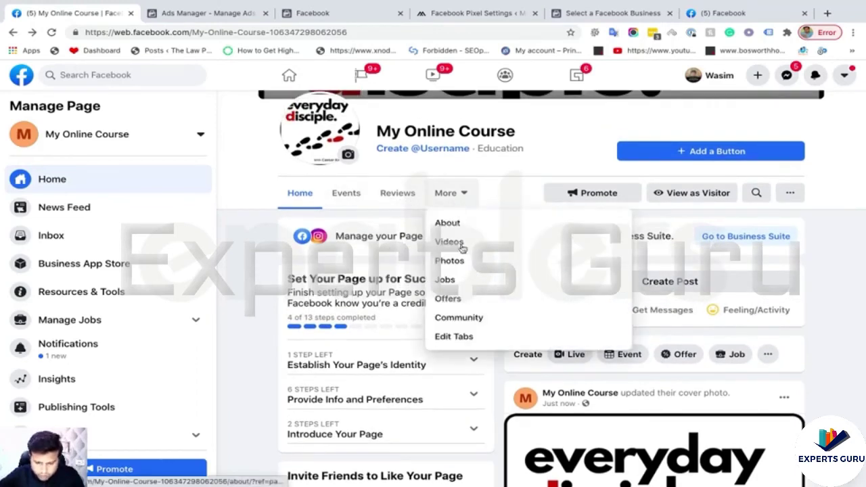
left_click(447, 299)
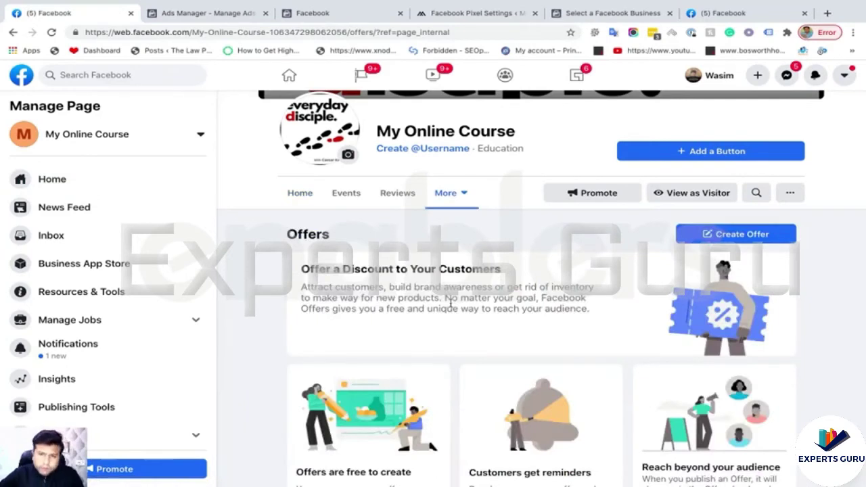
scroll(531, 305, "down", 1)
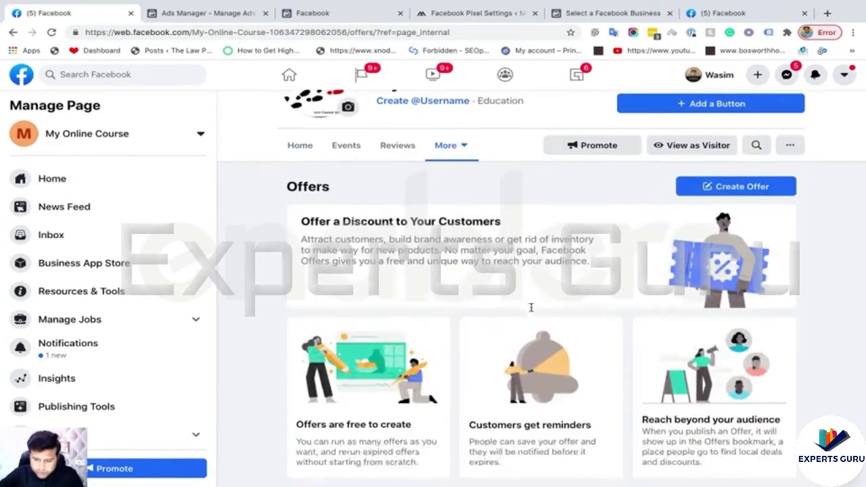
Open the Create New Offer form and look at the available discount types, keeping Percentage Off.
left_click(724, 188)
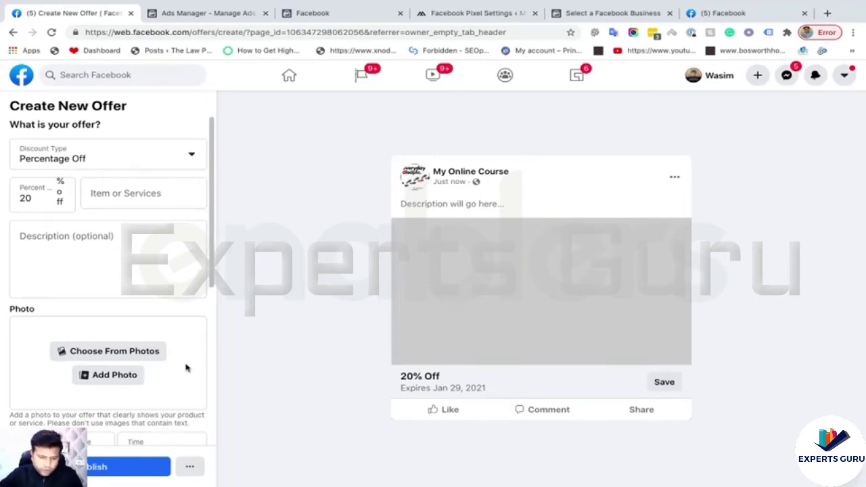
left_click(54, 151)
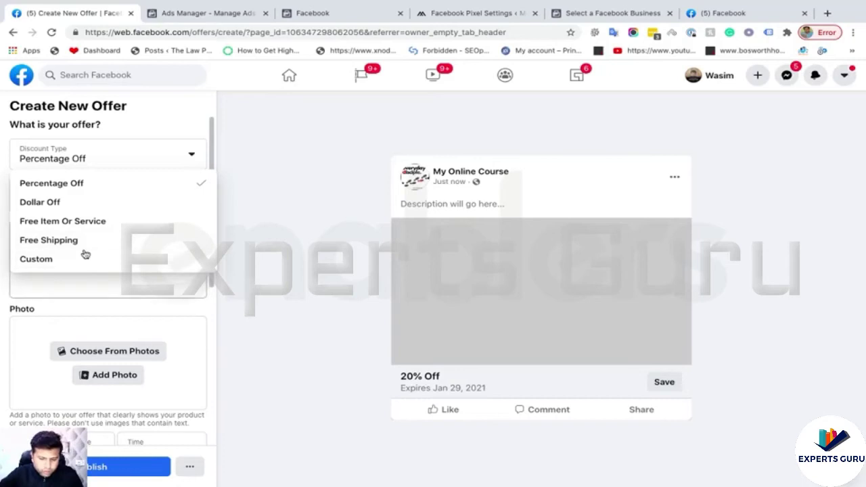
left_click(183, 313)
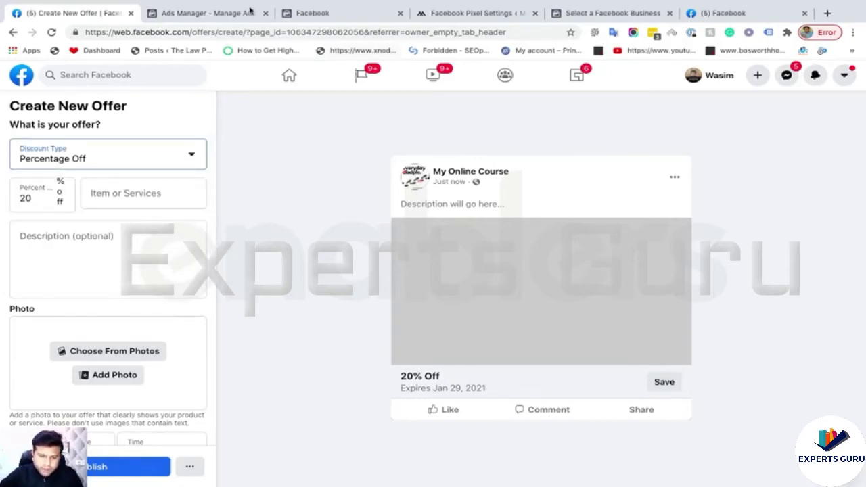
Switch to Ads Manager, turn on the ad set's Offer option and open its Facebook Page selection.
left_click(219, 14)
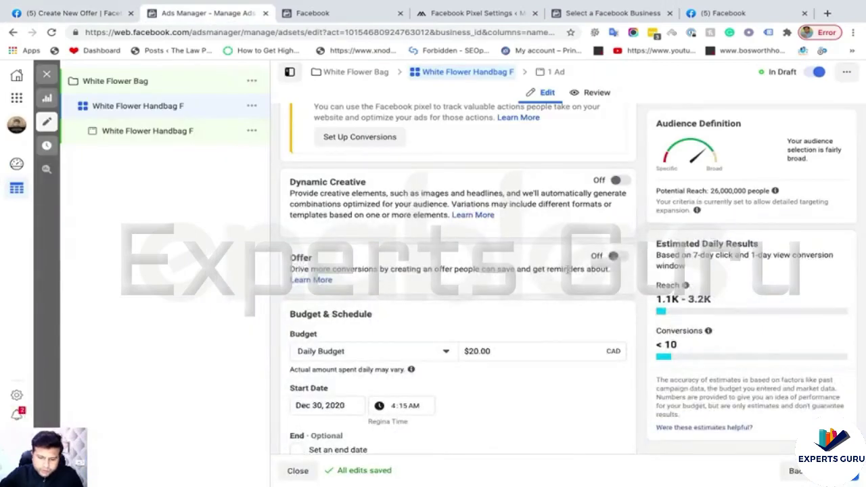
left_click(616, 257)
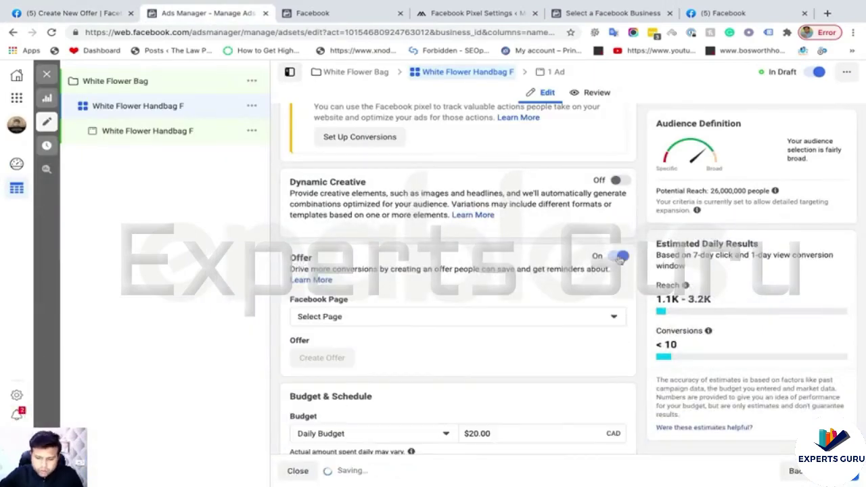
left_click(426, 318)
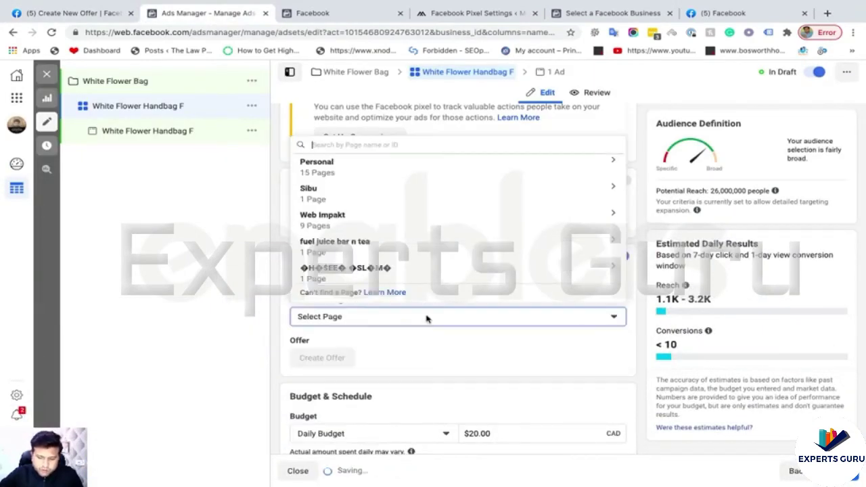
left_click(321, 319)
left_click(334, 320)
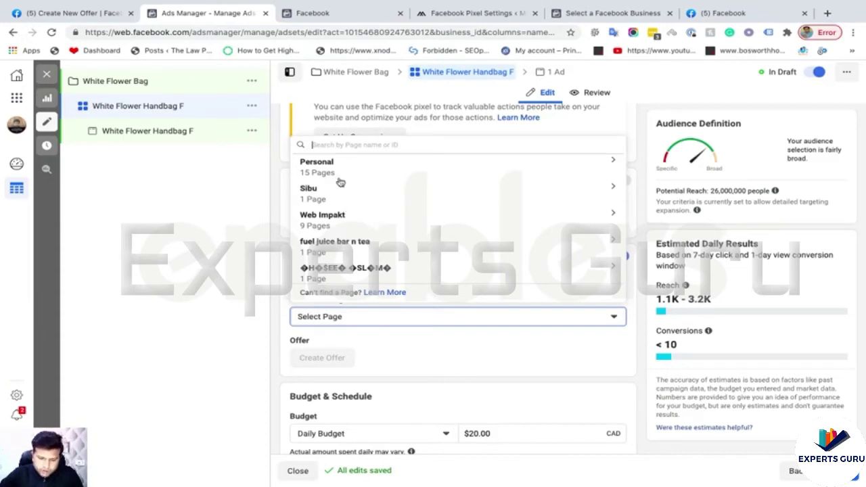
Look through the selectable Facebook Pages without choosing one, and turn the ad set's Offer option off.
scroll(351, 241, "down", 1)
scroll(351, 242, "up", 1)
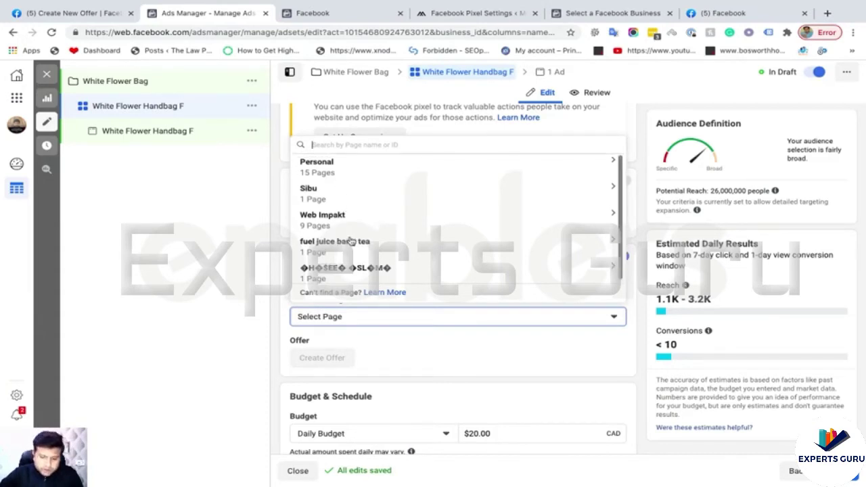
left_click(282, 330)
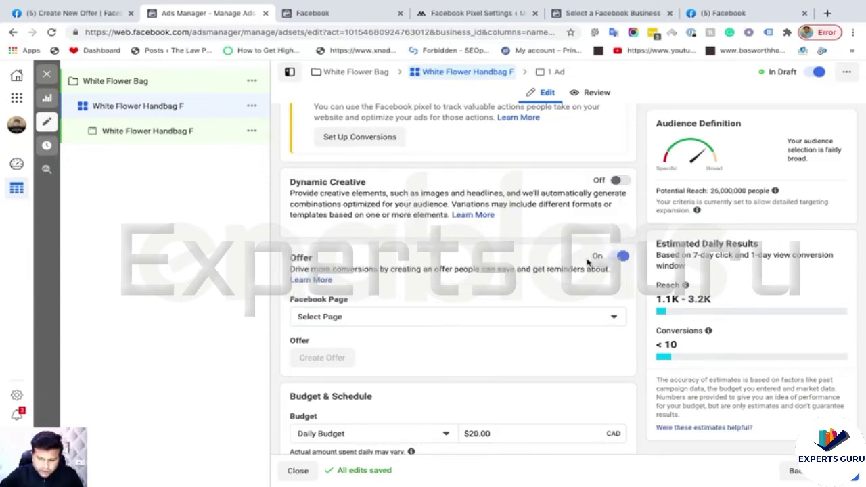
left_click(620, 257)
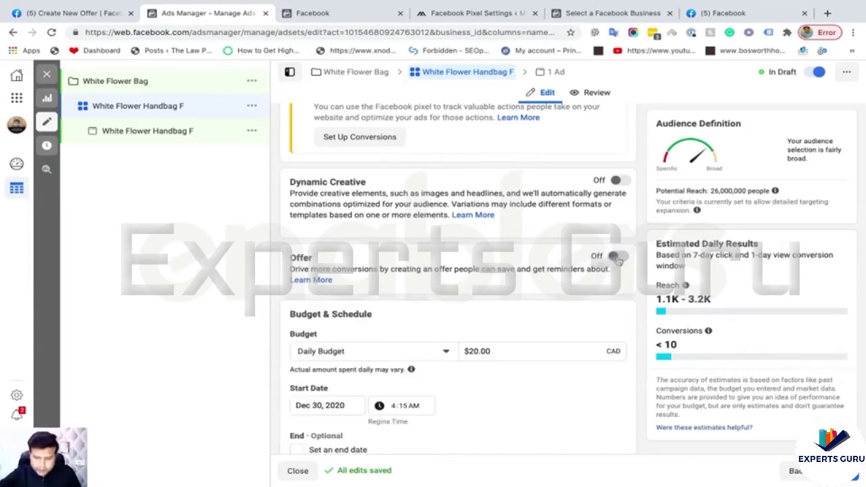
Review the ad set's conversion location, pixel, conversion event, Dynamic Creative and Offer settings down to Budget & Schedule.
scroll(493, 252, "down", 3)
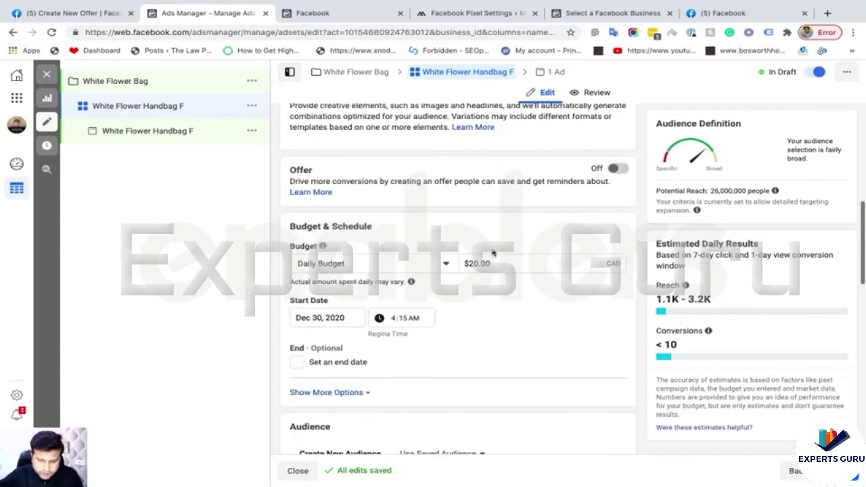
scroll(492, 252, "down", 1)
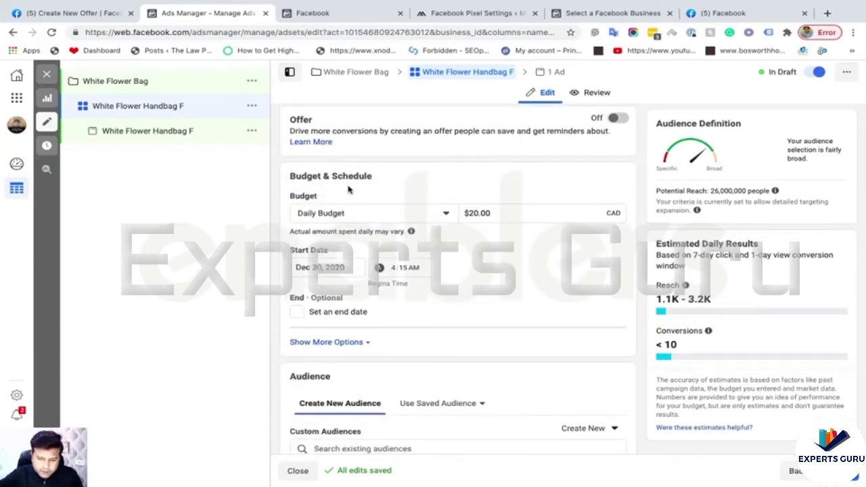
scroll(348, 190, "up", 10)
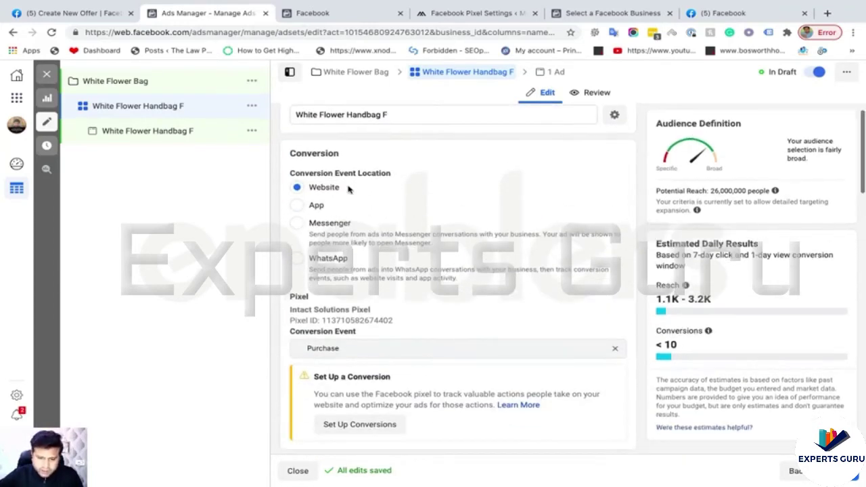
scroll(360, 133, "down", 1)
scroll(359, 131, "up", 1)
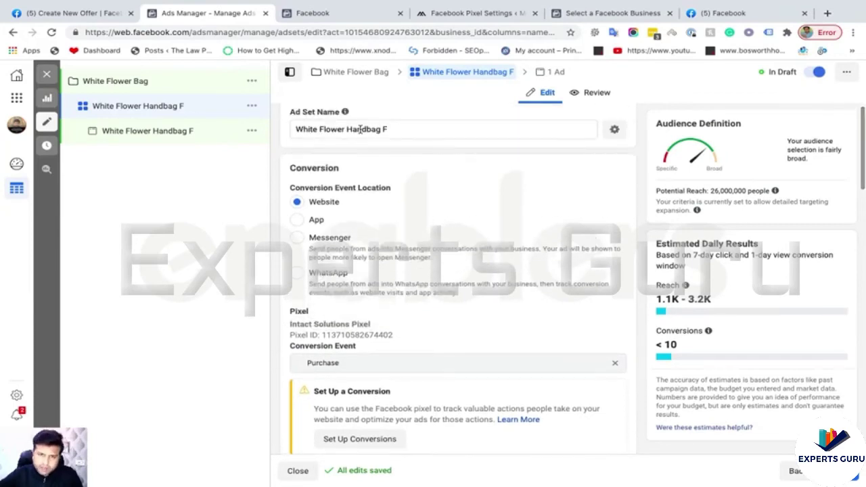
scroll(377, 143, "down", 1)
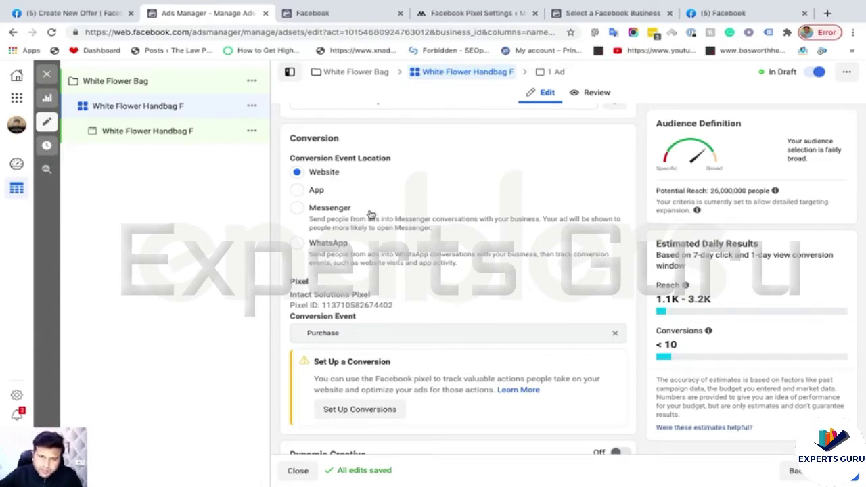
scroll(370, 214, "down", 2)
scroll(371, 214, "down", 2)
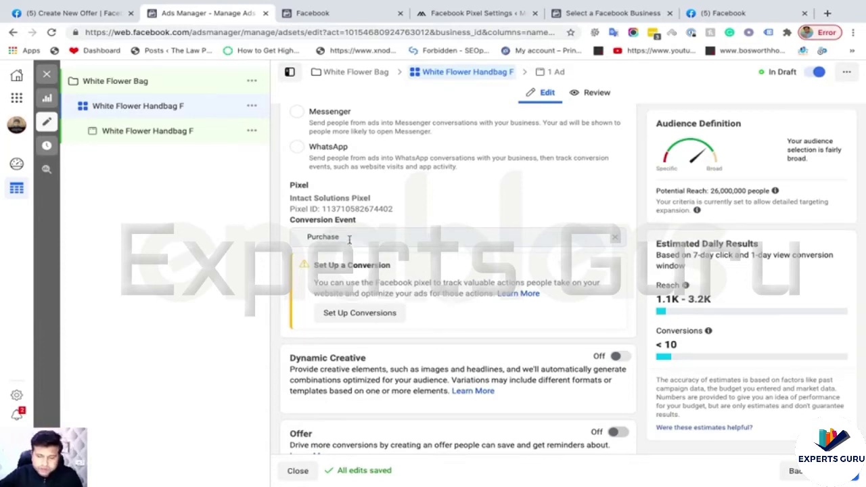
scroll(389, 254, "down", 5)
scroll(389, 254, "down", 1)
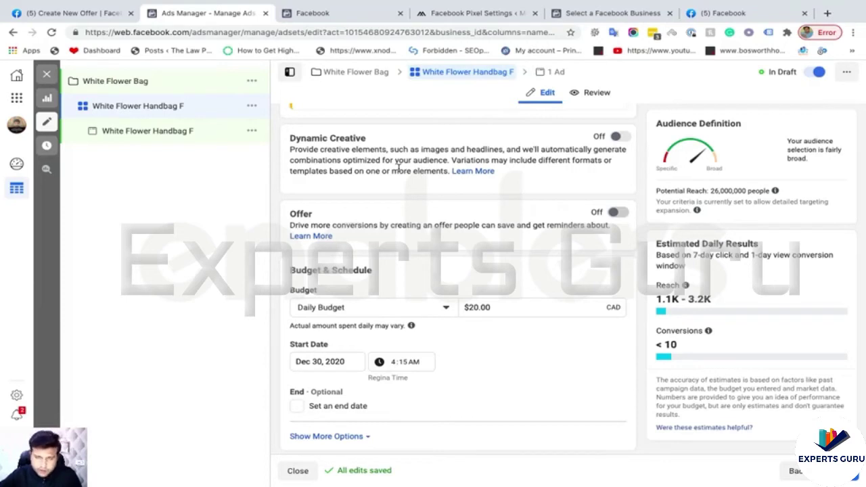
scroll(402, 239, "down", 1)
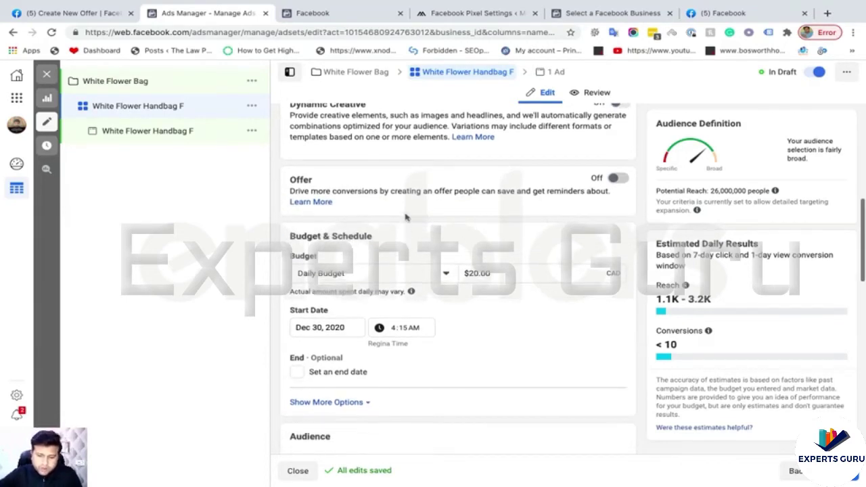
scroll(404, 223, "down", 3)
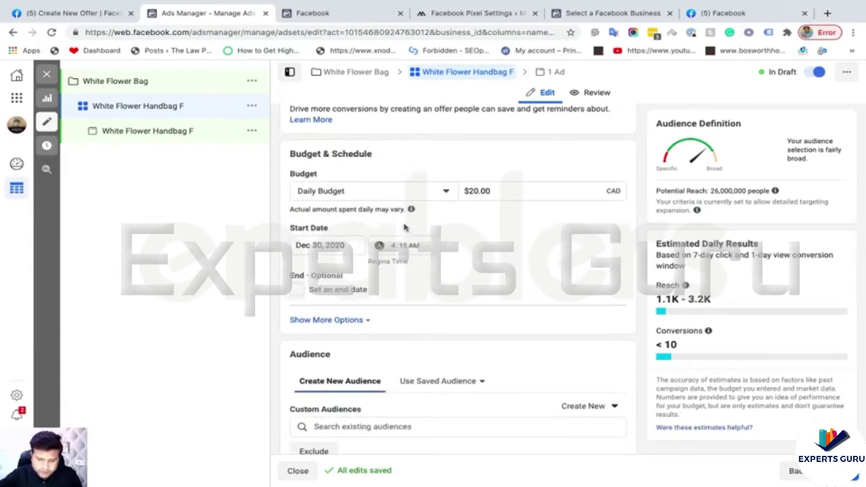
Look at the ad set's available budget types, Daily Budget and Lifetime Budget, keeping Daily Budget.
scroll(405, 226, "up", 1)
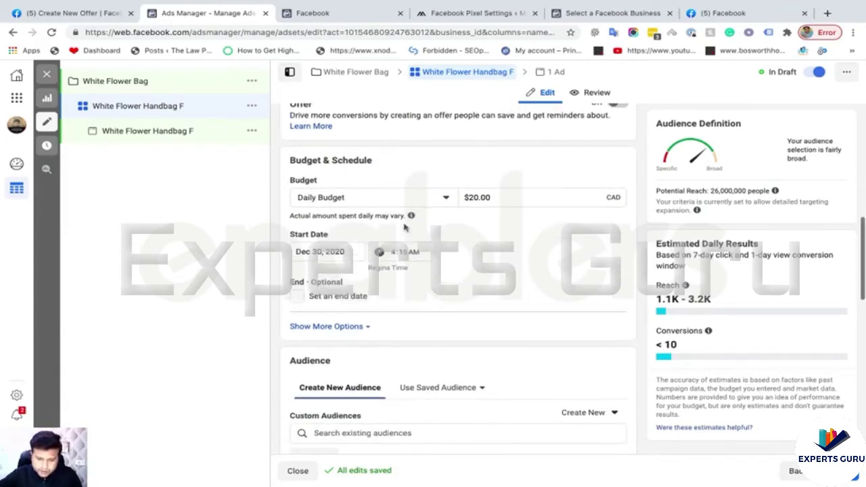
left_click(385, 203)
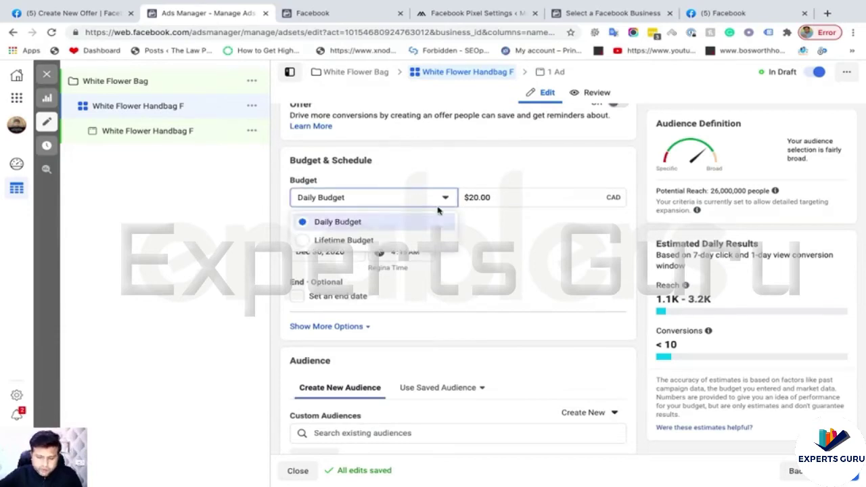
left_click(489, 214)
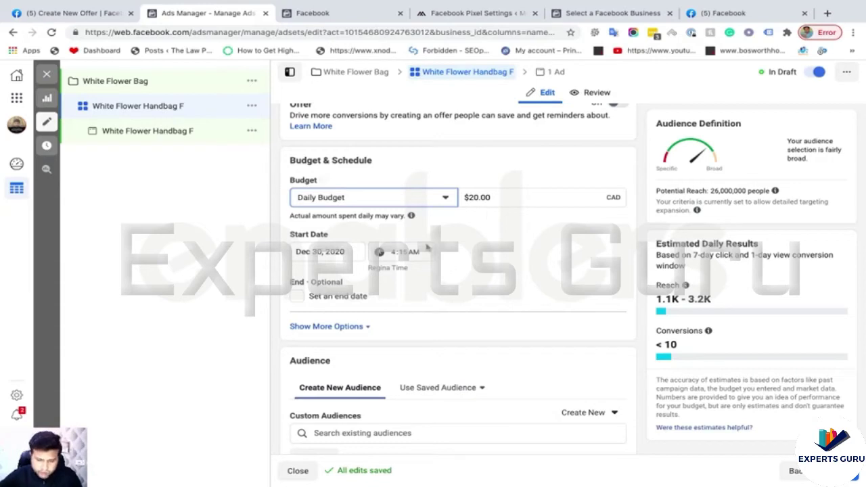
left_click(385, 200)
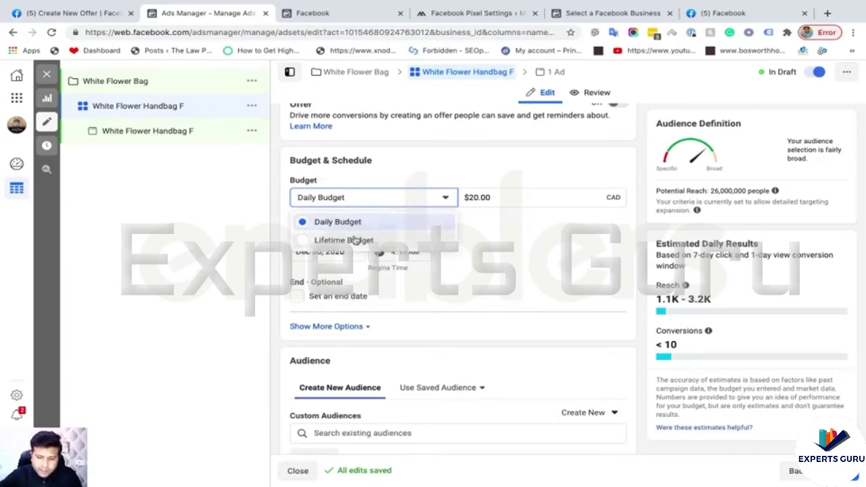
left_click(532, 231)
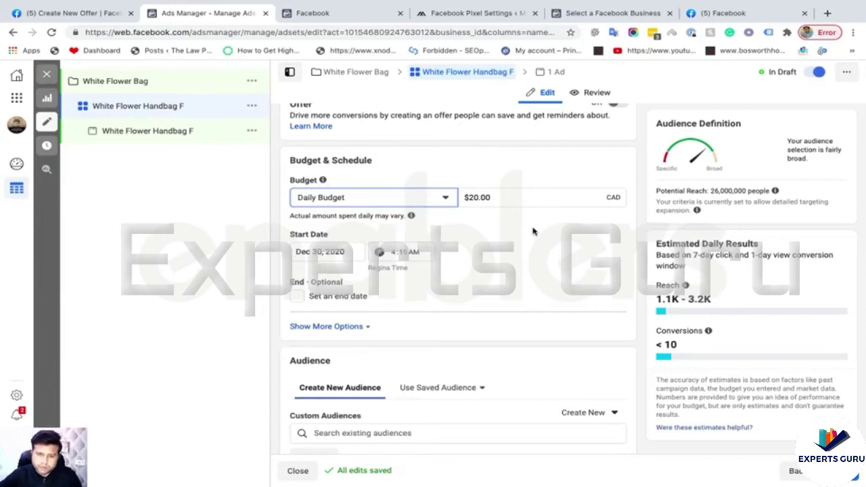
Set the ad set's daily budget to $5.00 CAD.
double_click(478, 197)
type("5")
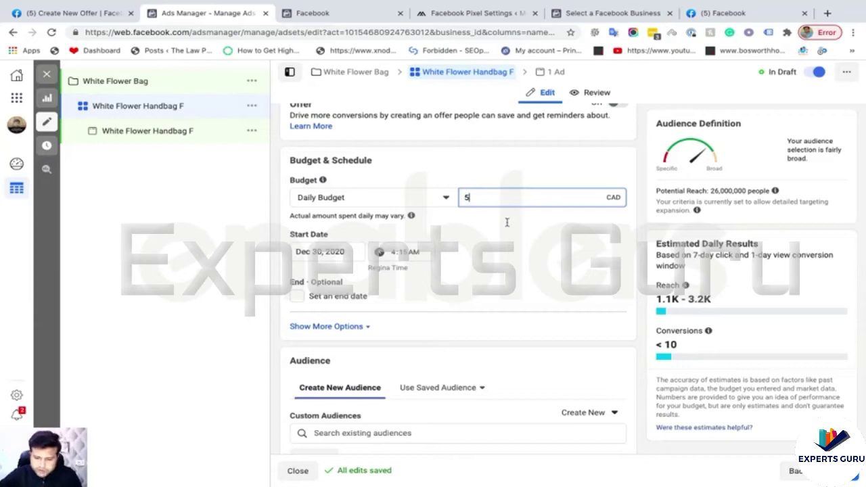
left_click(617, 204)
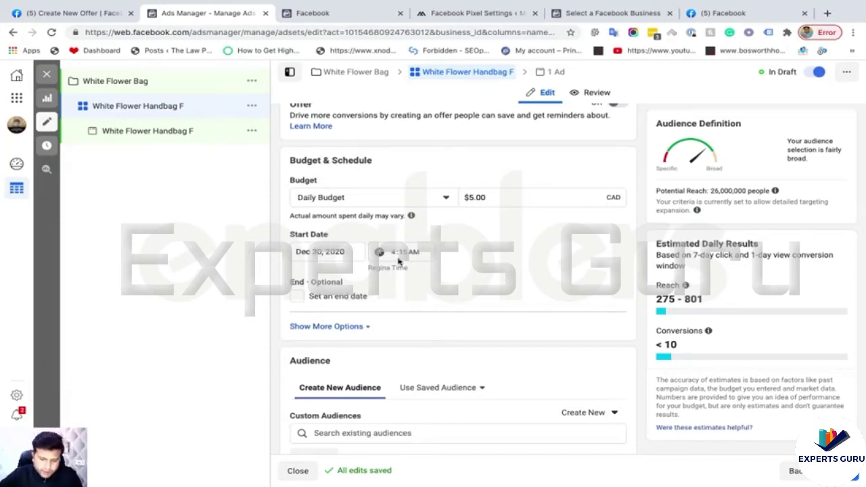
Change the ad set's budget type to Lifetime Budget, look at its schedule fields, and return to Daily Budget.
left_click(354, 197)
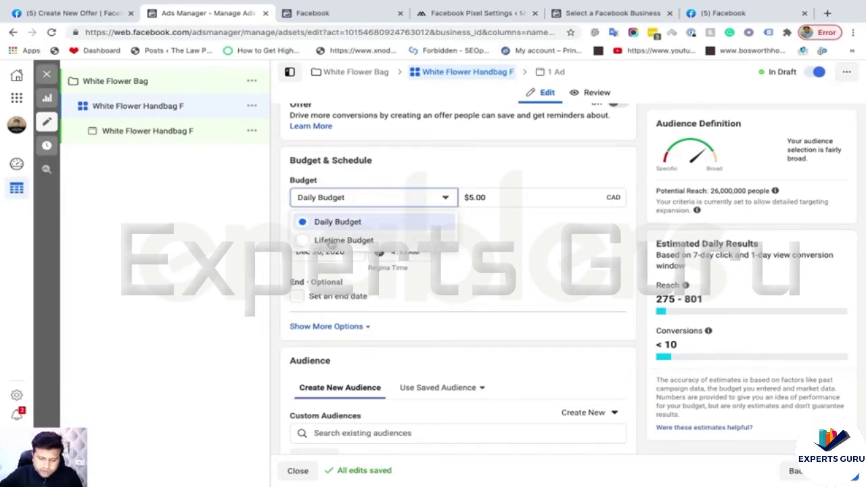
left_click(331, 241)
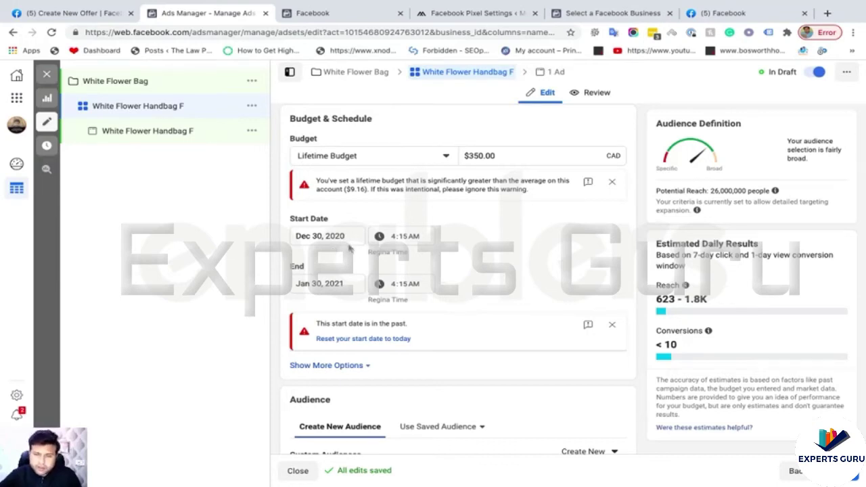
left_click(347, 157)
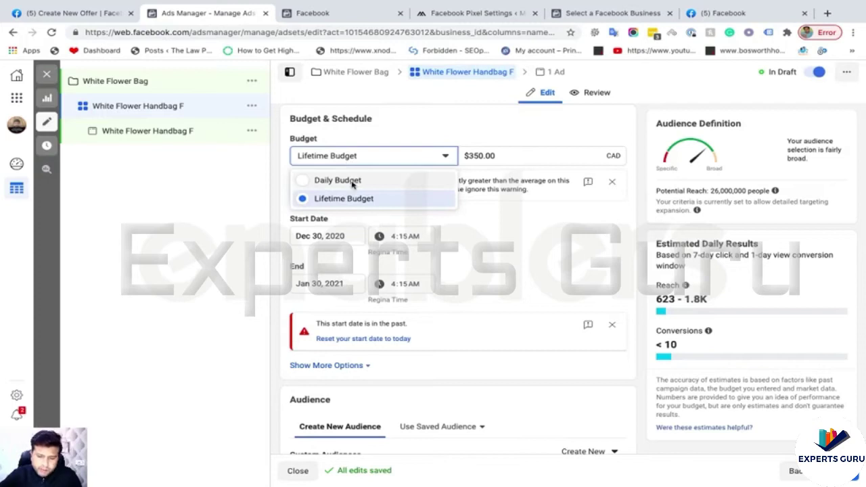
left_click(351, 183)
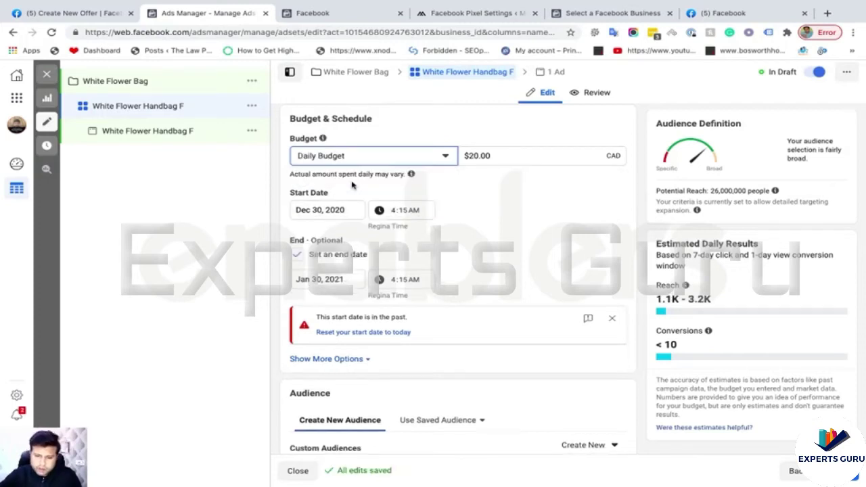
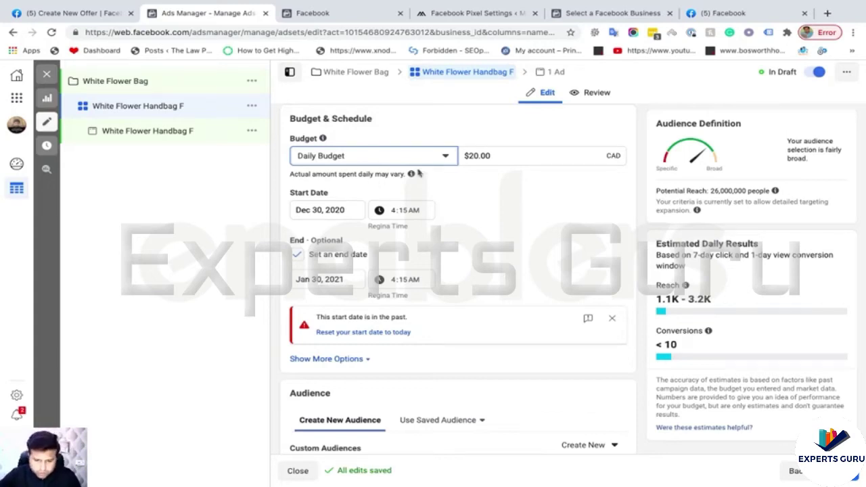
Keep the daily budget at $20.00 CAD and turn off the ad set's end date.
left_click(477, 155)
key("BackSpace")
left_click(484, 195)
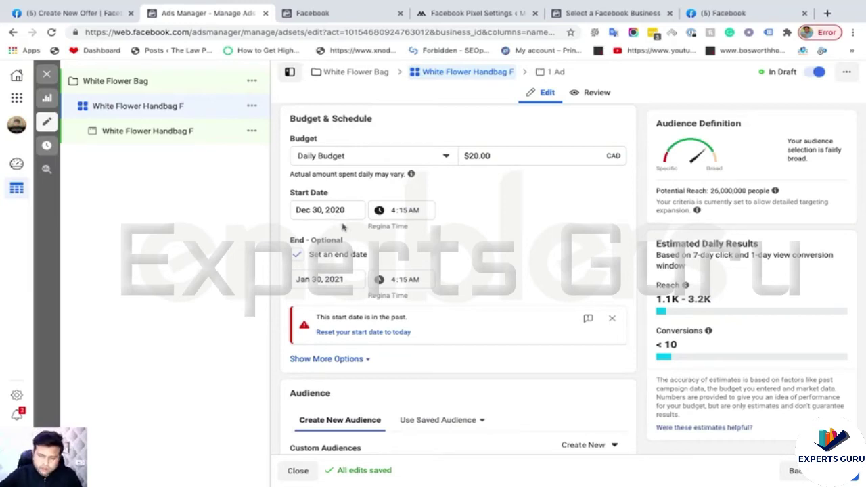
left_click(370, 253)
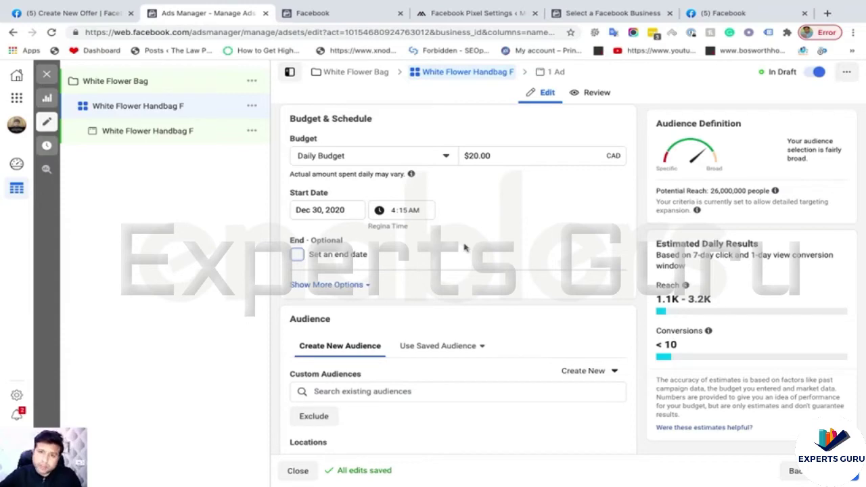
Look at the Ad Scheduling option under Budget & Schedule and review the ad set's Audience section.
scroll(469, 286, "down", 1)
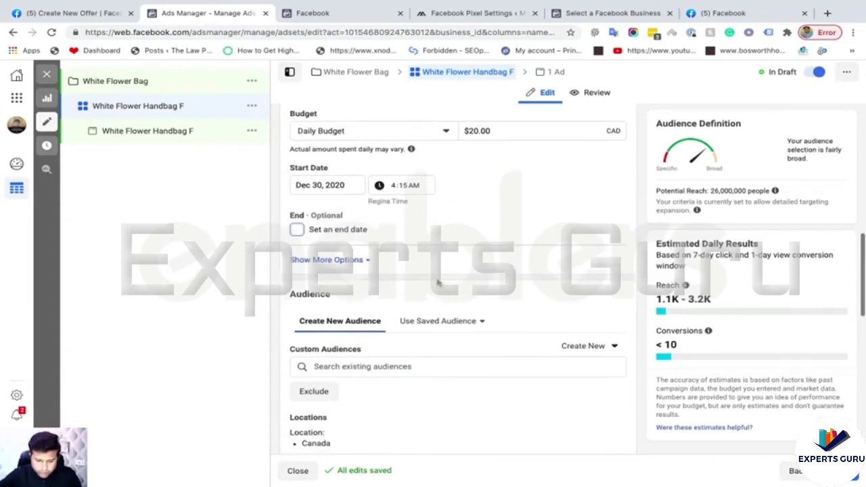
left_click(358, 264)
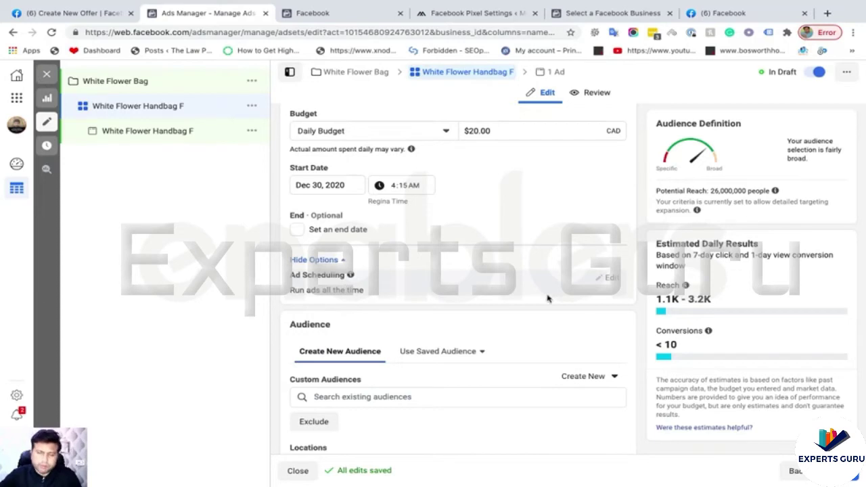
mouse_move(342, 276)
left_click(313, 259)
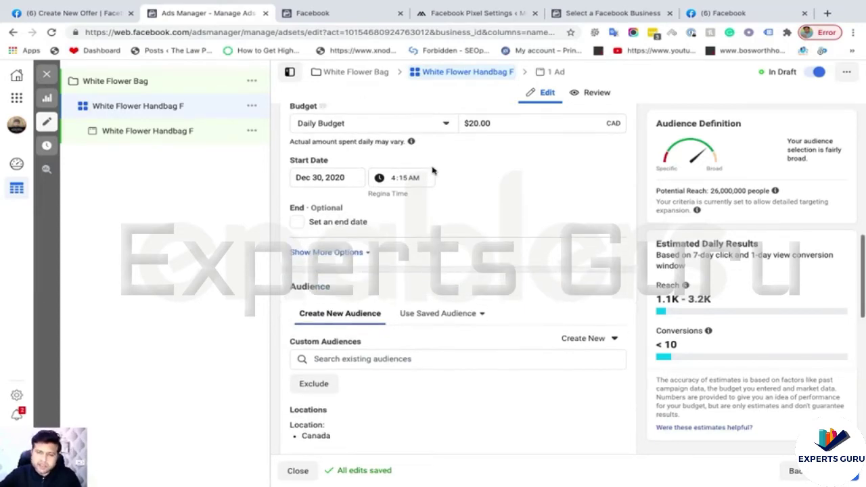
scroll(431, 216, "down", 1)
scroll(431, 216, "down", 3)
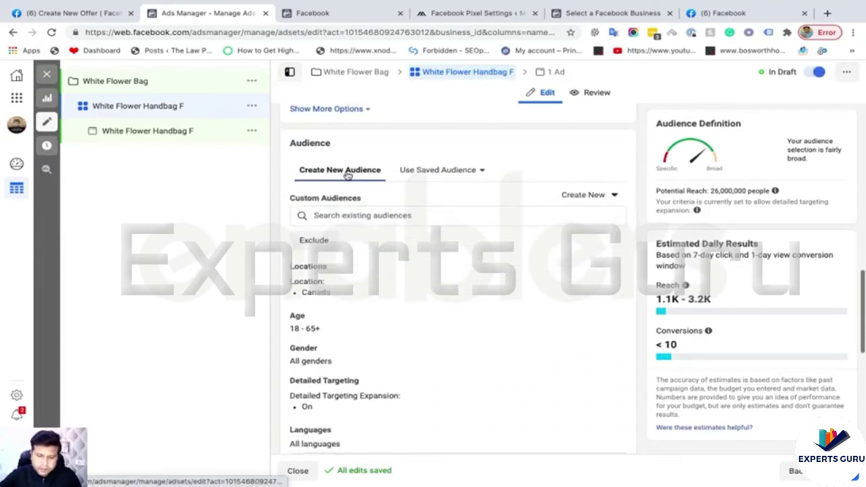
scroll(357, 173, "down", 1)
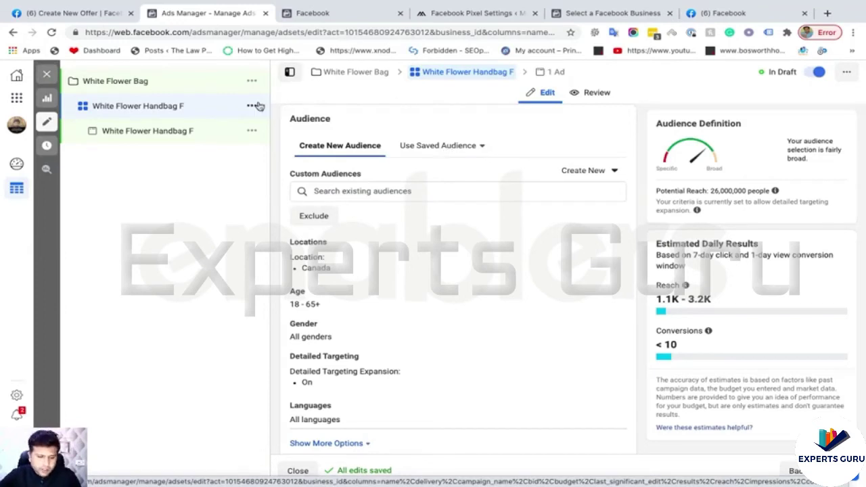
Switch to Events Manager and look at the ad, audience and conversion types that can be created from Intact Solutions Pixel.
left_click(13, 103)
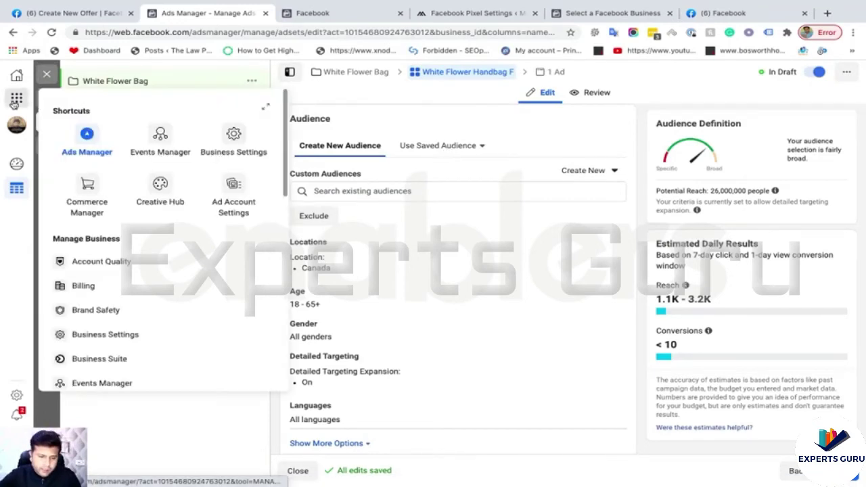
left_click(465, 13)
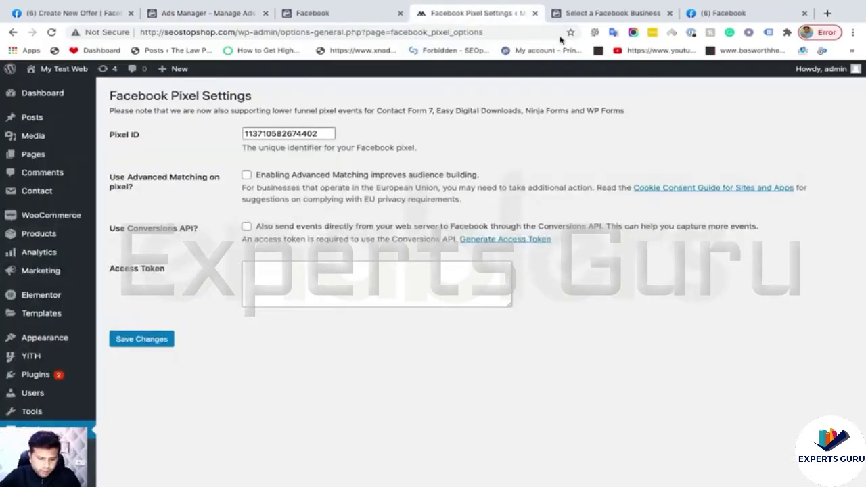
left_click(615, 14)
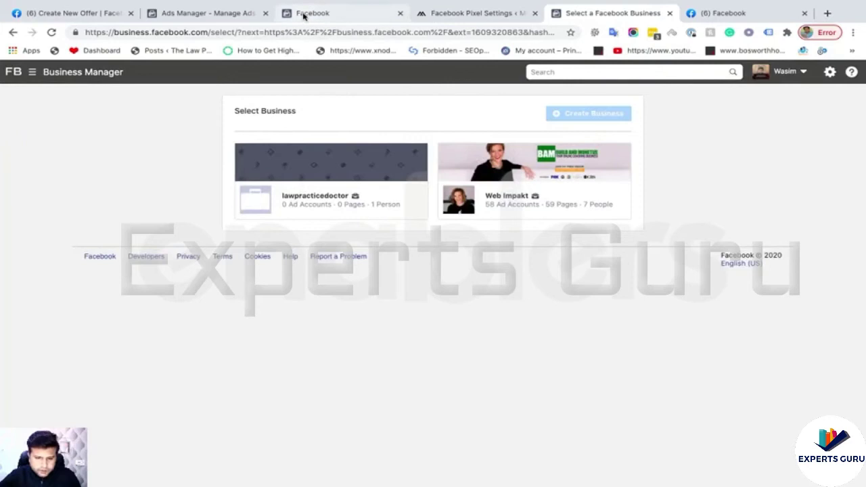
left_click(301, 13)
left_click(239, 323)
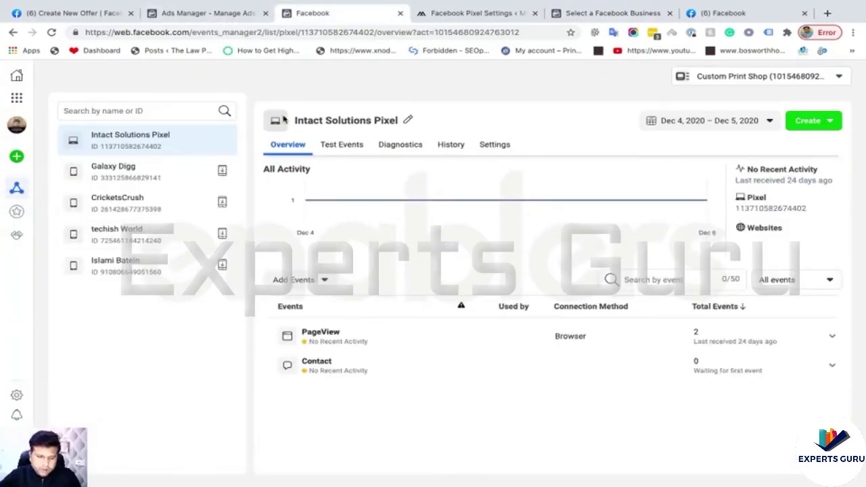
left_click(830, 122)
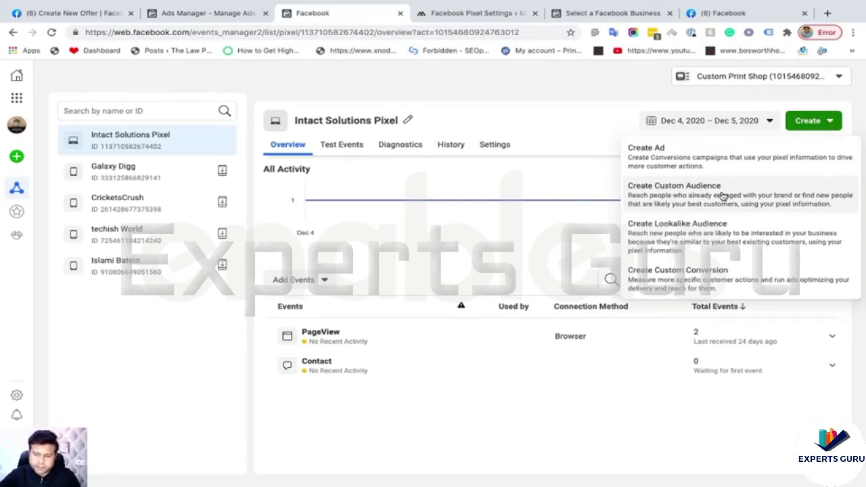
Switch back to Ads Manager and look at the ad set's saved audiences without choosing one.
left_click(202, 15)
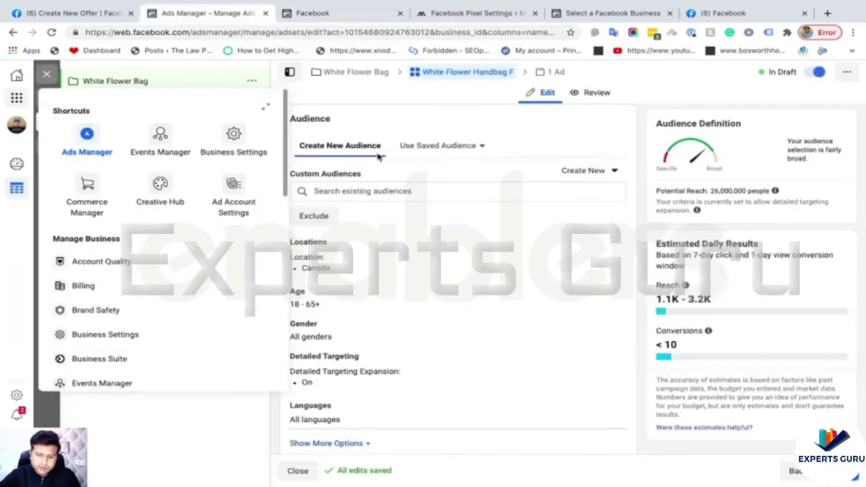
left_click(421, 147)
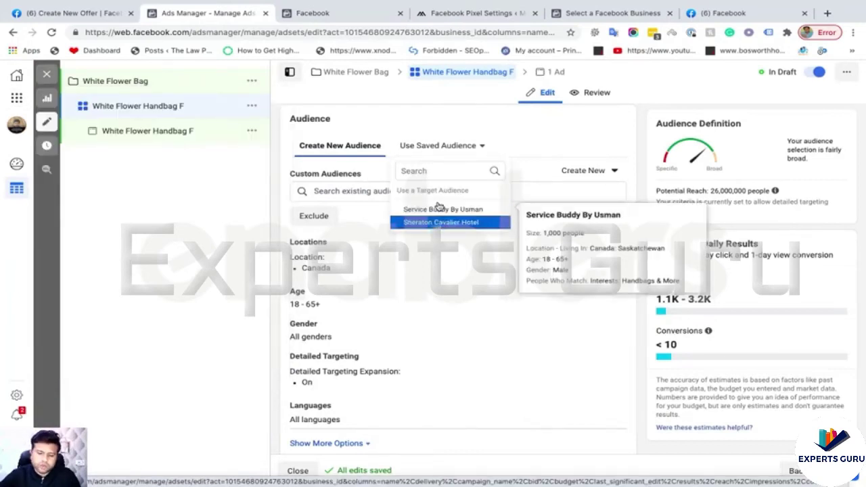
left_click(514, 150)
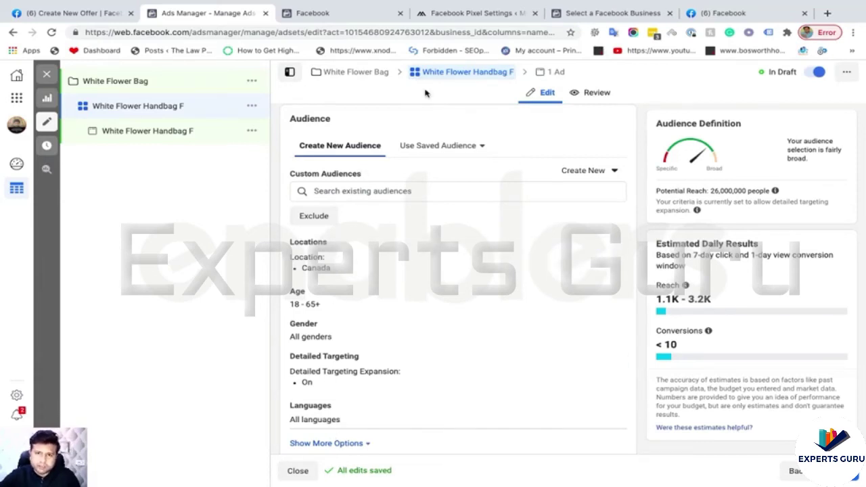
Switch to Events Manager, look through the Create a Lookalike Audience form for Intact Solutions Pixel, and close it.
left_click(354, 14)
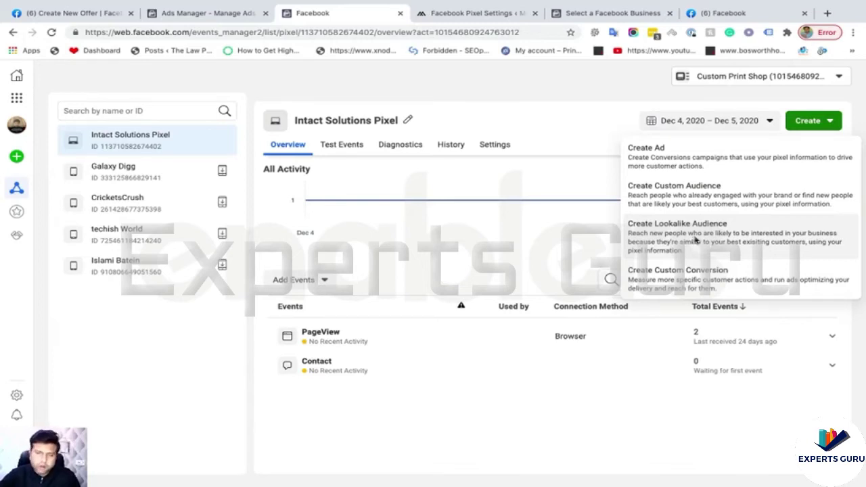
left_click(695, 241)
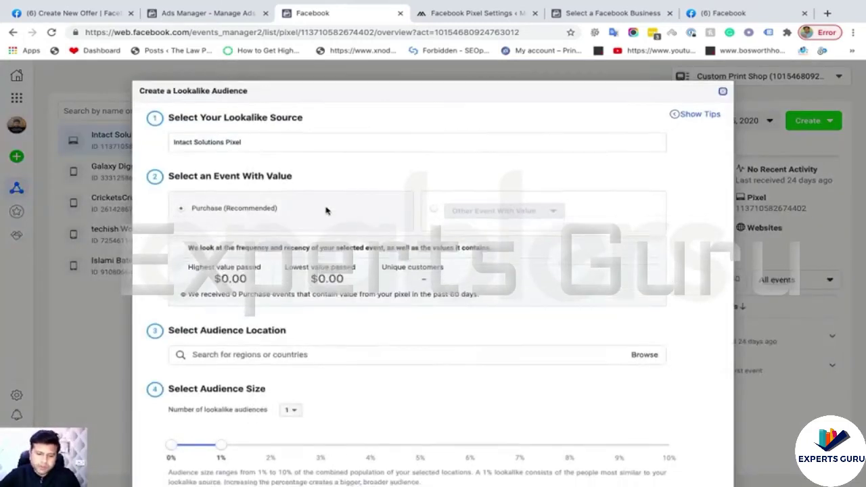
scroll(325, 209, "down", 2)
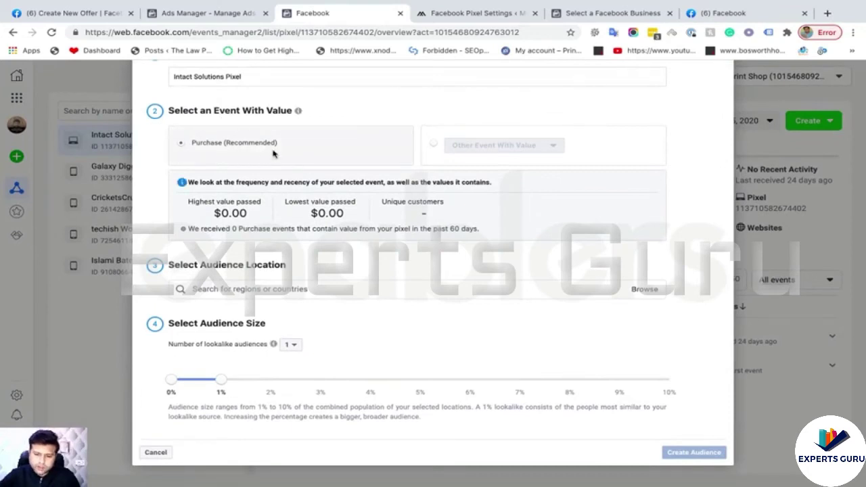
left_click(290, 287)
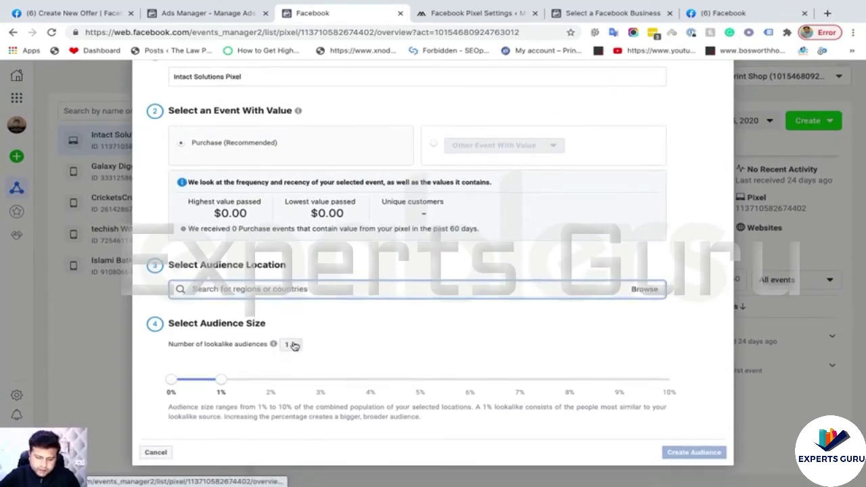
left_click(815, 121)
Reopen the Create a Lookalike Audience form for Intact Solutions Pixel and examine its source, event, location and audience size settings.
left_click(815, 120)
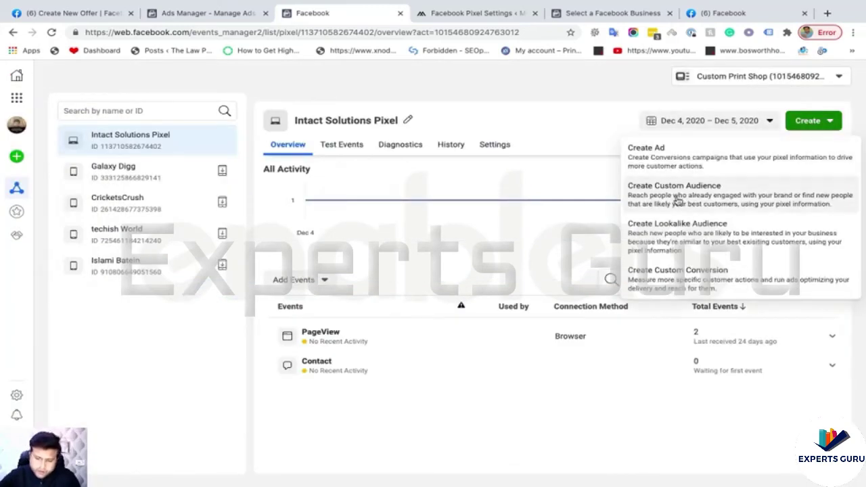
left_click(685, 231)
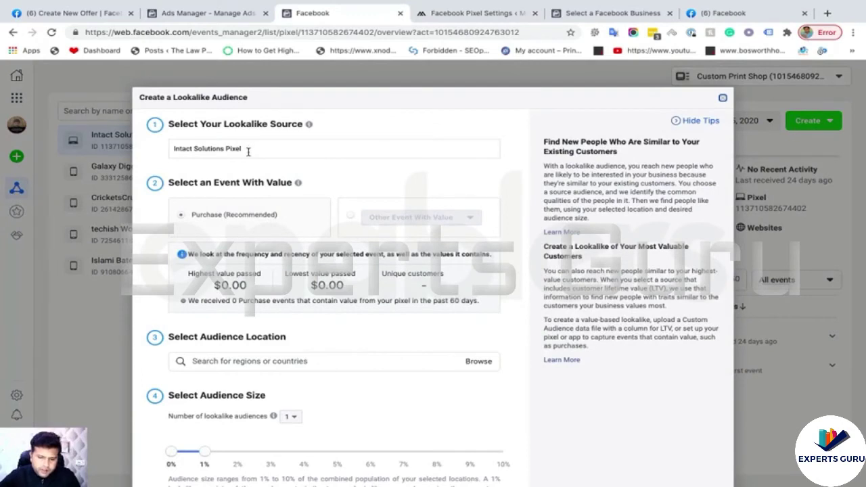
scroll(248, 151, "down", 1)
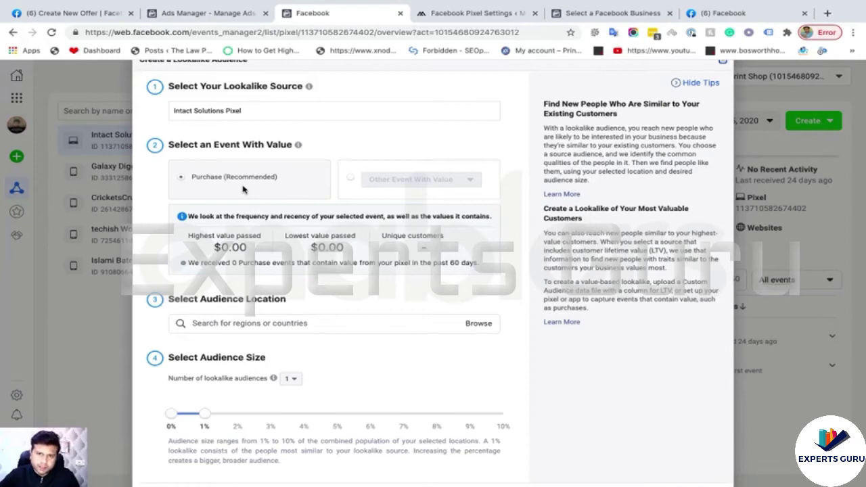
scroll(245, 197, "down", 1)
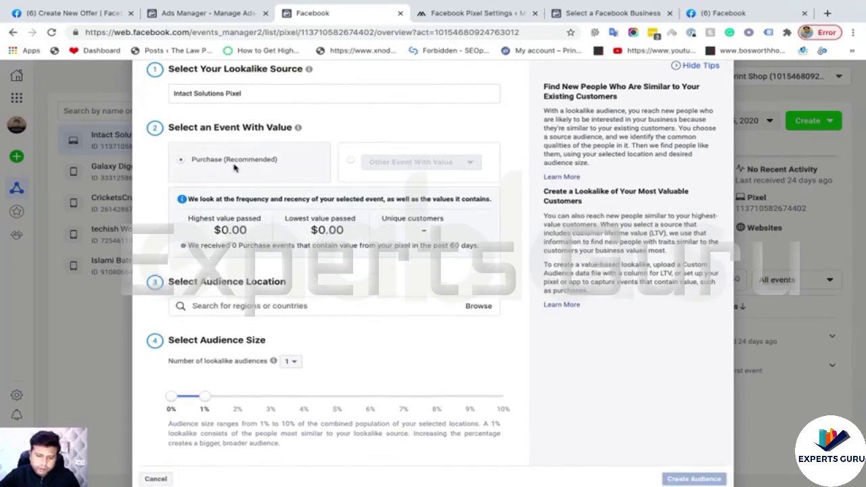
Look through the other events with value for the lookalike audience and reselect Purchase (Recommended) as the event.
left_click(353, 160)
left_click(383, 163)
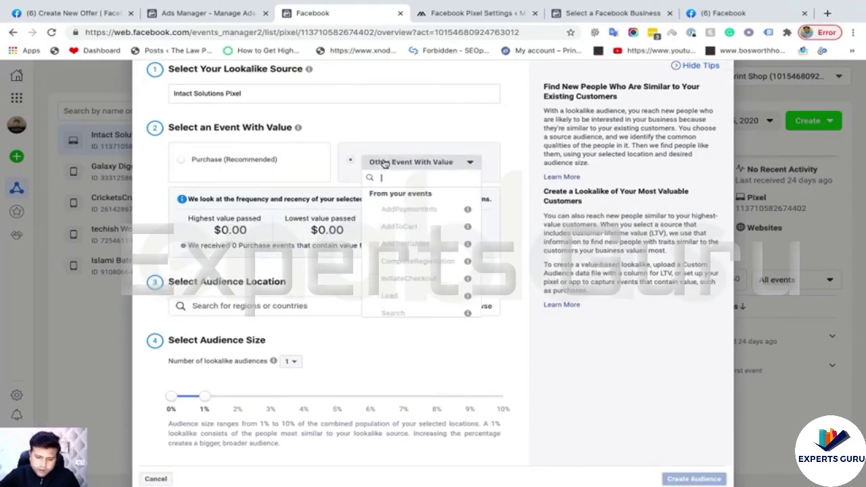
scroll(426, 254, "down", 1)
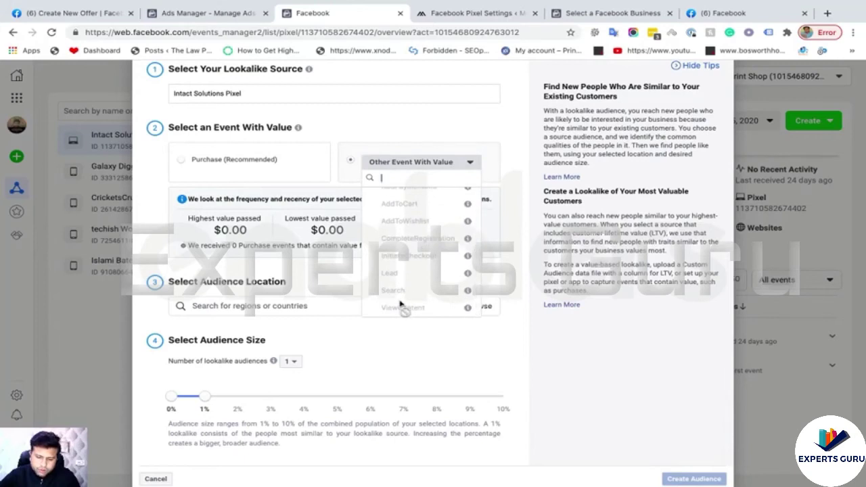
scroll(416, 305, "up", 1)
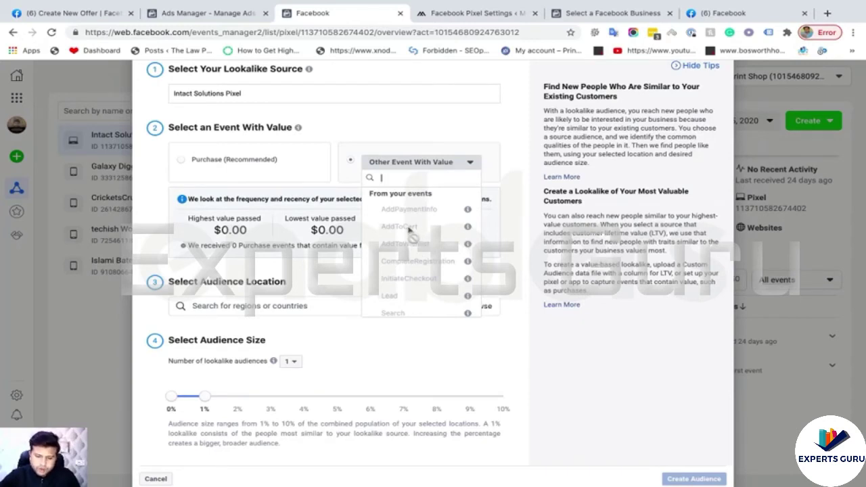
left_click(327, 197)
scroll(286, 225, "down", 1)
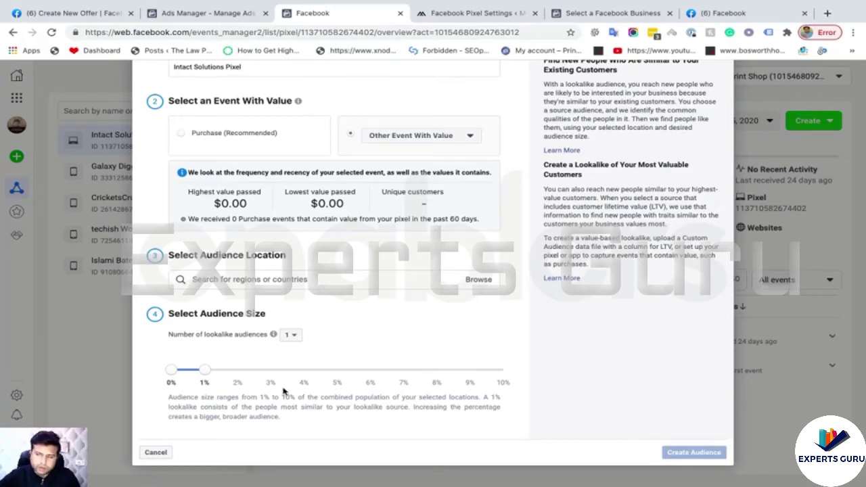
scroll(257, 397, "up", 2)
left_click(225, 216)
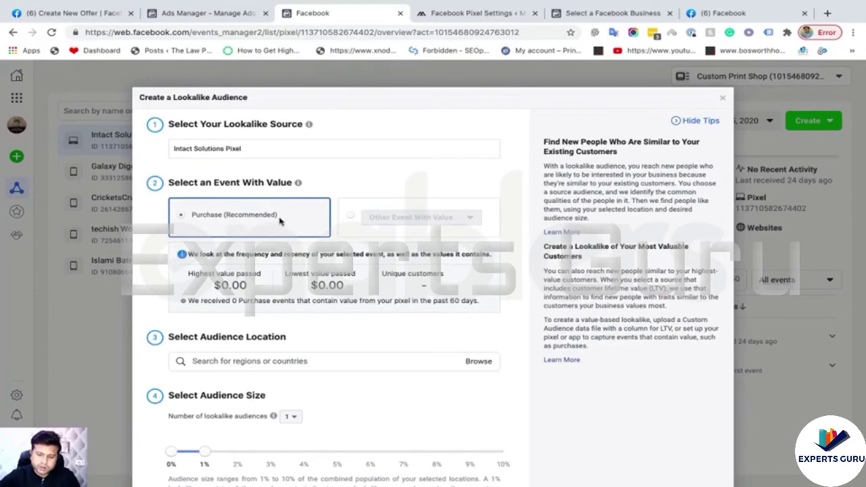
scroll(255, 325, "down", 3)
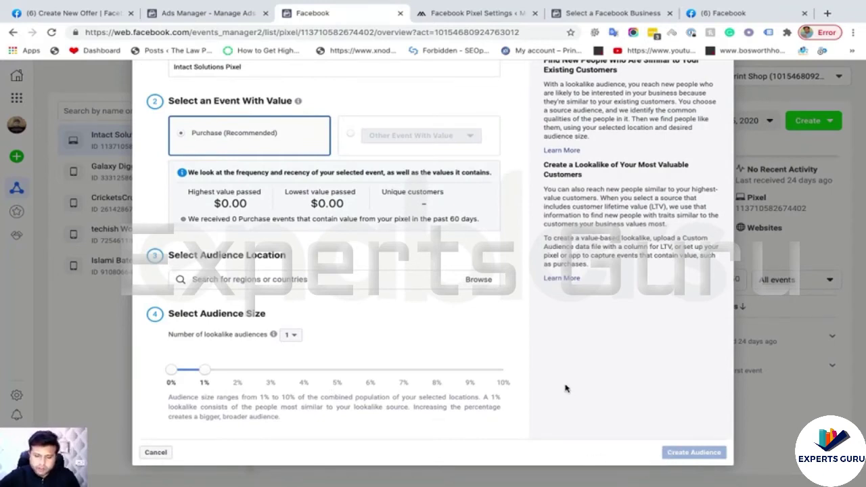
Switch to Ads Manager to preview the details of a saved audience, and return to the lookalike form in Events Manager.
left_click(215, 13)
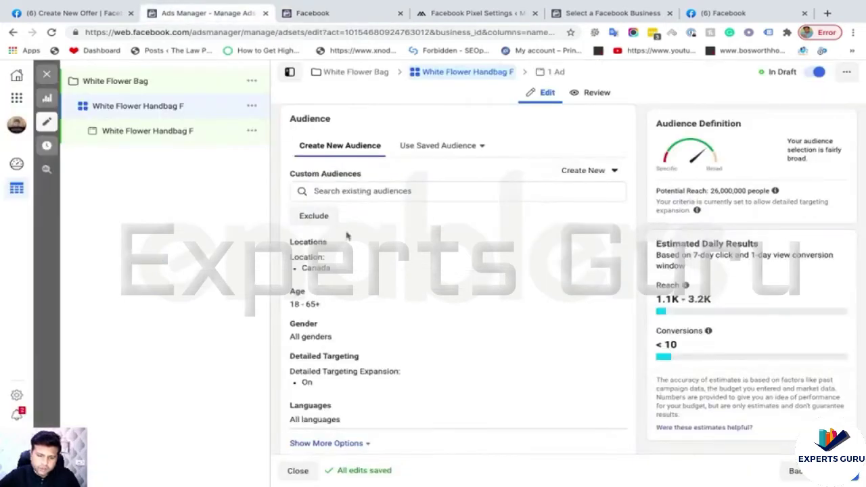
left_click(434, 146)
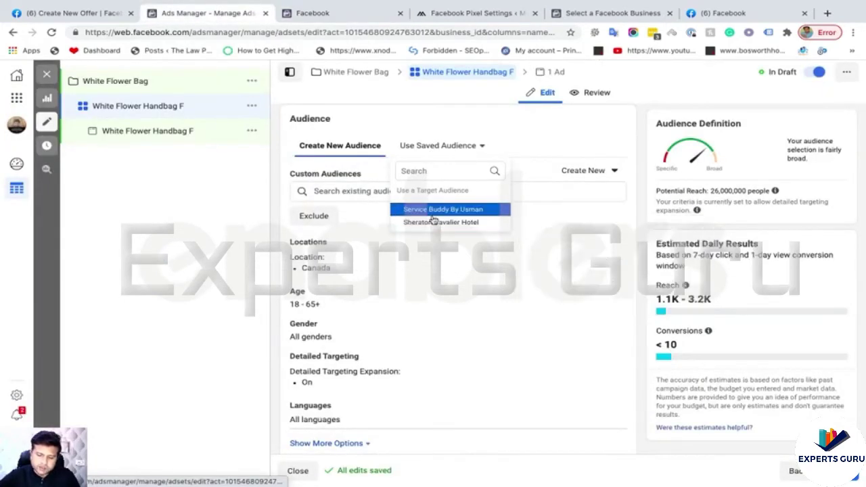
mouse_move(431, 221)
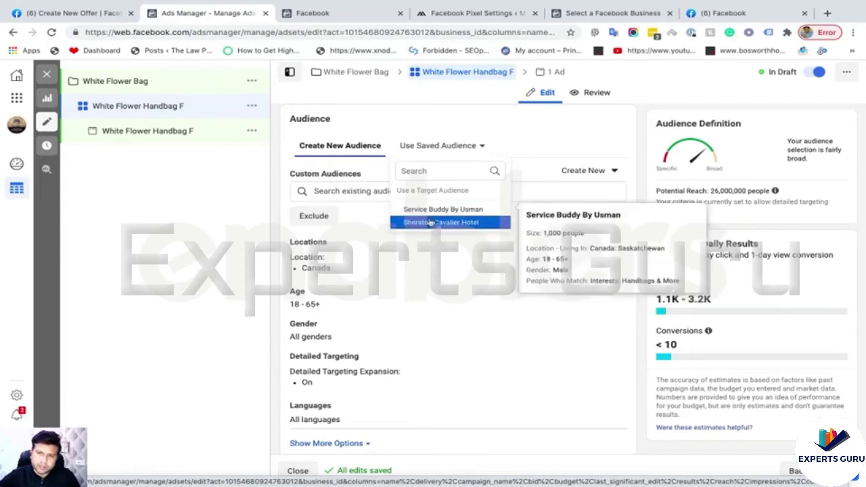
left_click(330, 16)
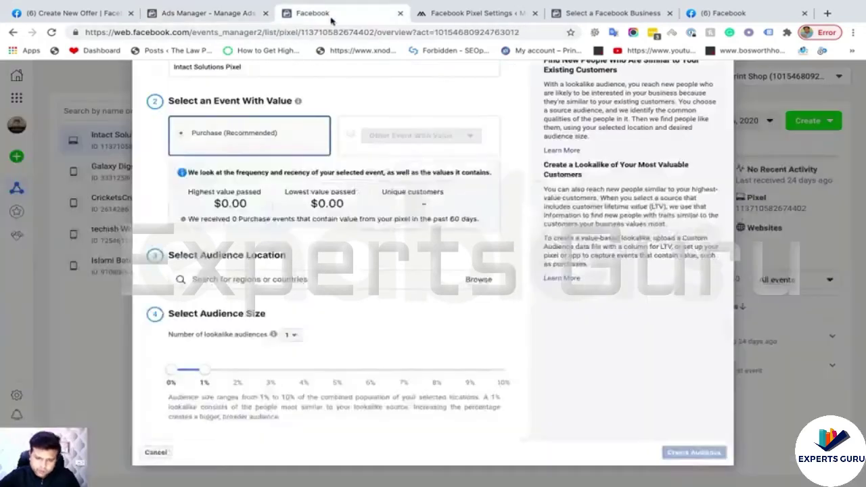
scroll(510, 217, "down", 2)
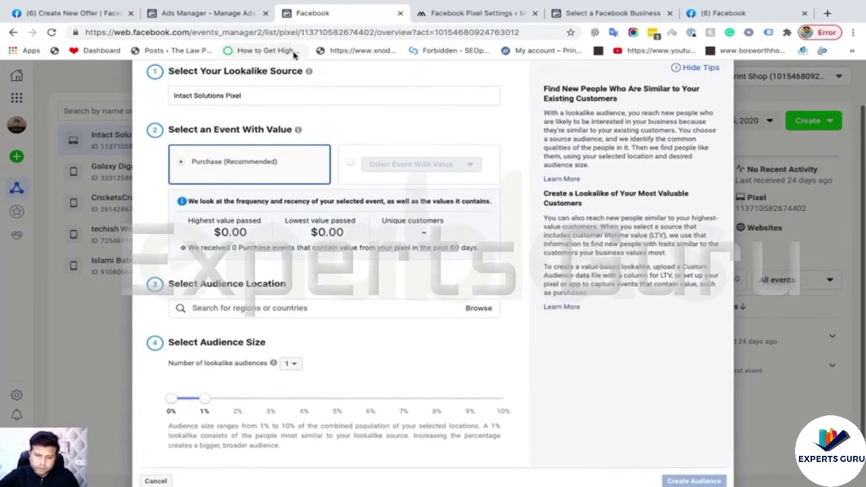
Switch back to Ads Manager and examine the ad set's audience settings from custom audiences to connections, including the saved audience list.
left_click(215, 14)
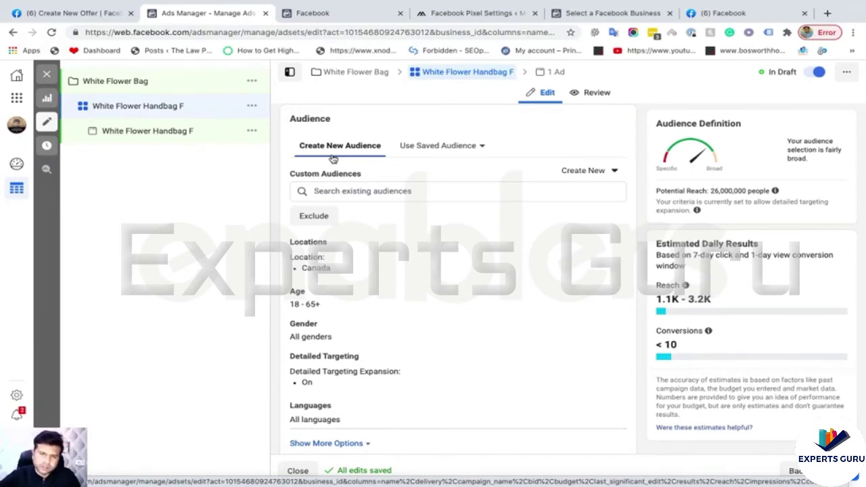
scroll(348, 167, "up", 1)
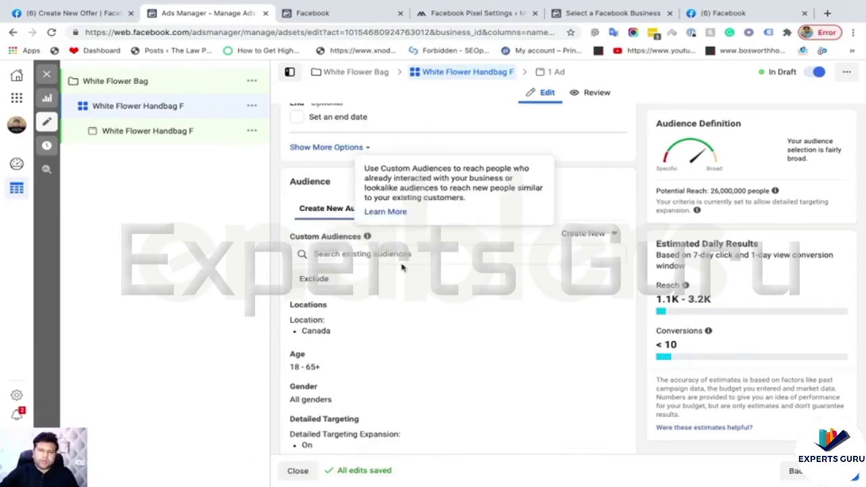
scroll(416, 284, "down", 3)
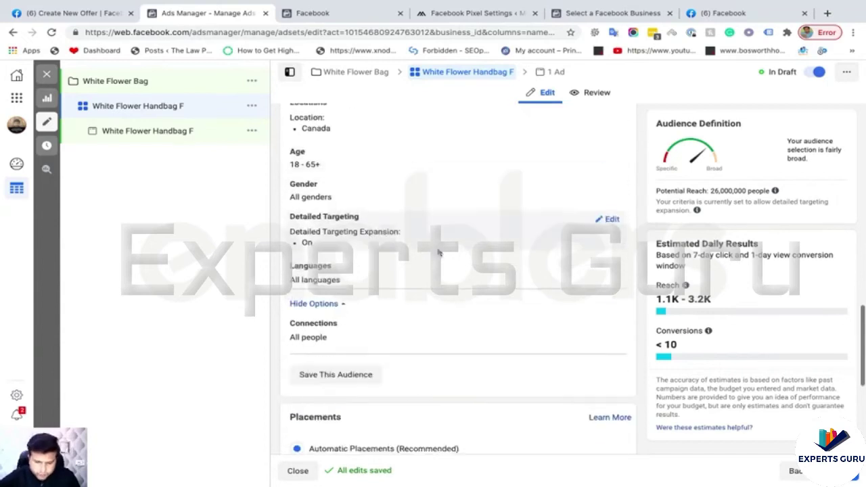
scroll(338, 185, "up", 1)
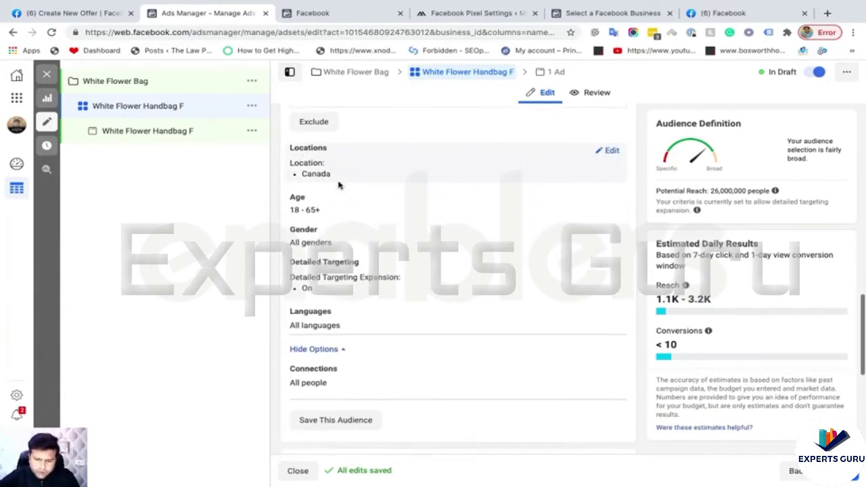
scroll(338, 184, "down", 1)
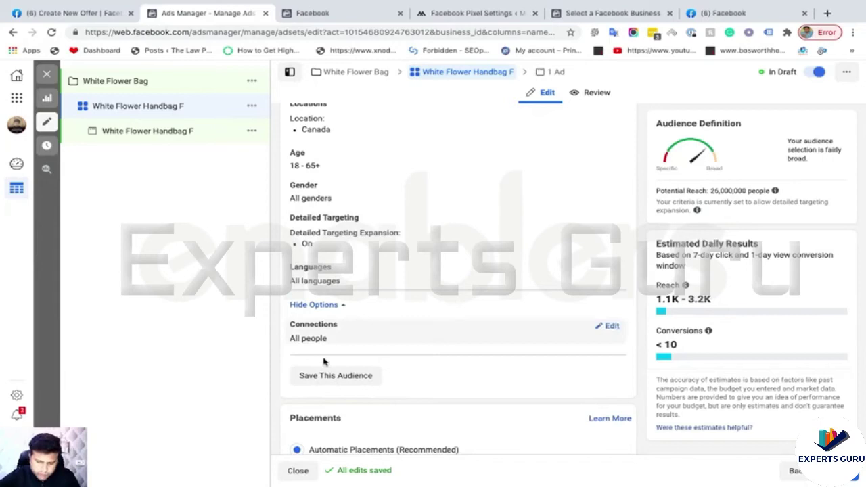
scroll(390, 319, "up", 1)
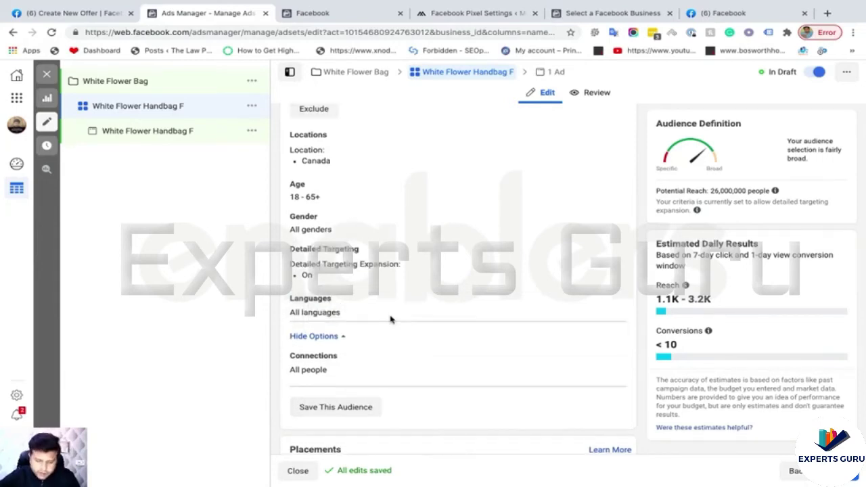
scroll(450, 298, "up", 4)
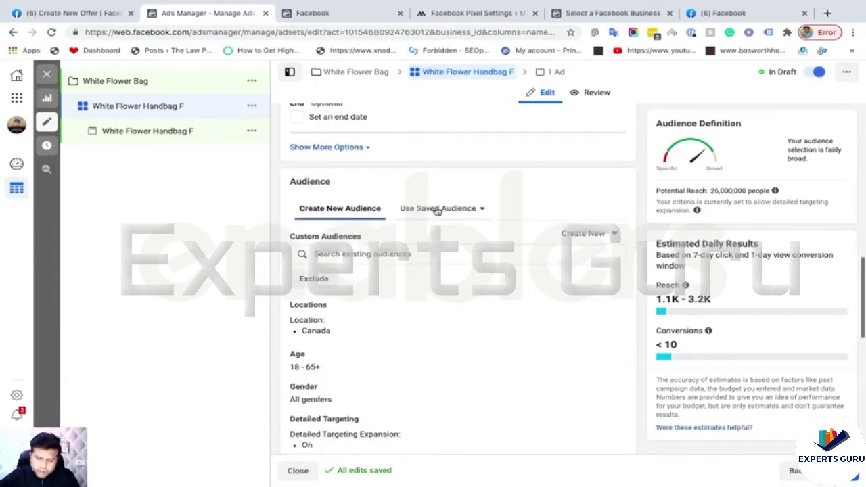
scroll(472, 244, "down", 1)
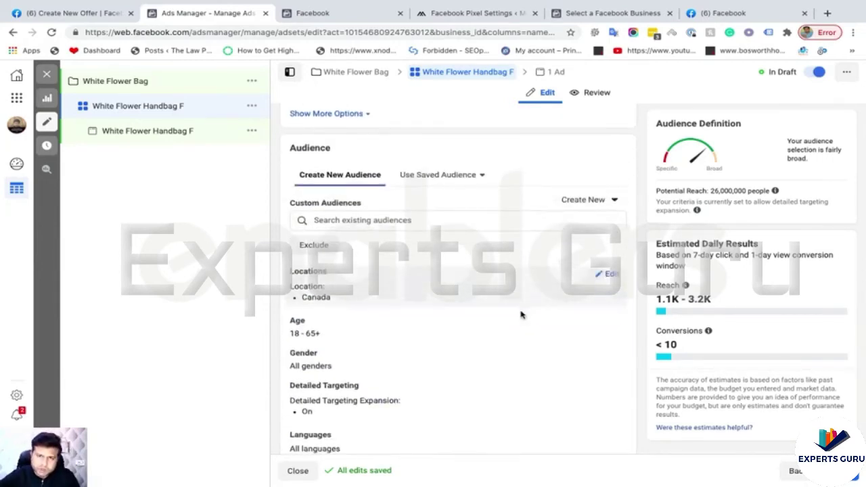
left_click(458, 173)
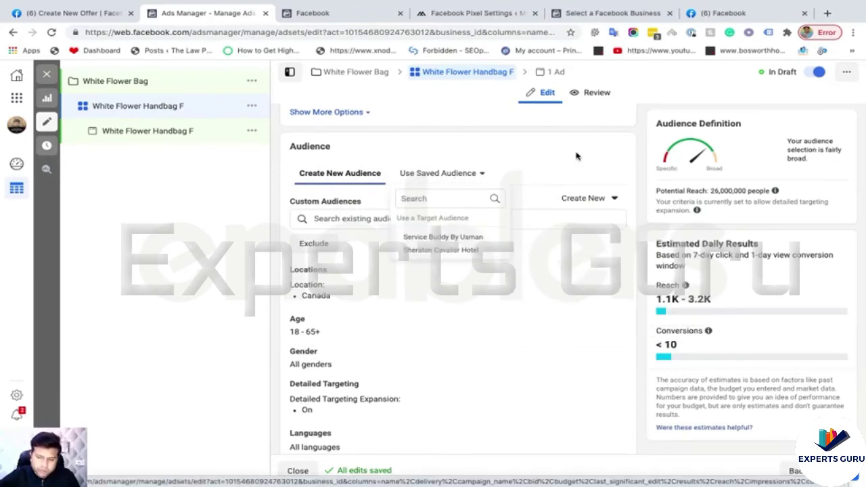
left_click(539, 173)
Remove Canada from the ad set's audience locations and look at the choices for people living in, recently in or traveling in a location.
scroll(450, 216, "down", 1)
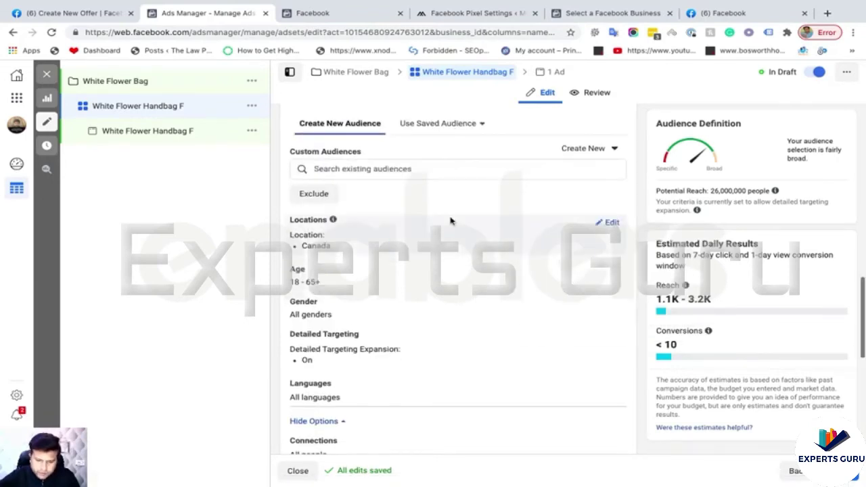
scroll(550, 224, "up", 1)
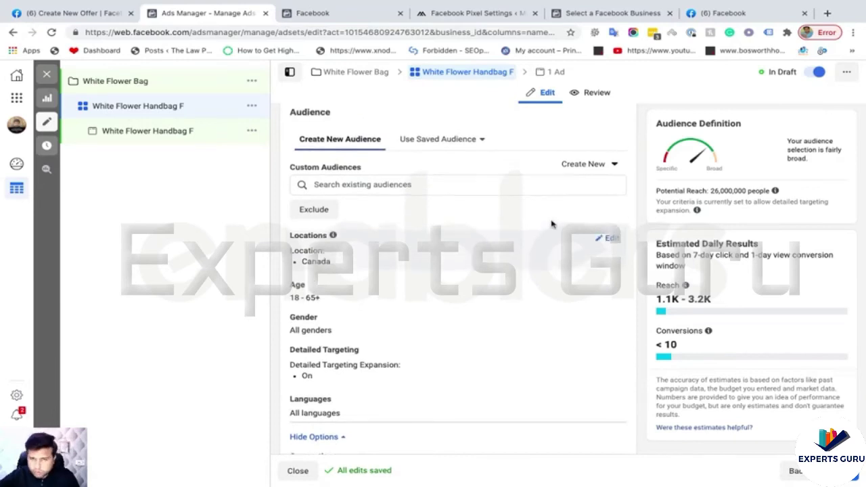
scroll(551, 224, "down", 1)
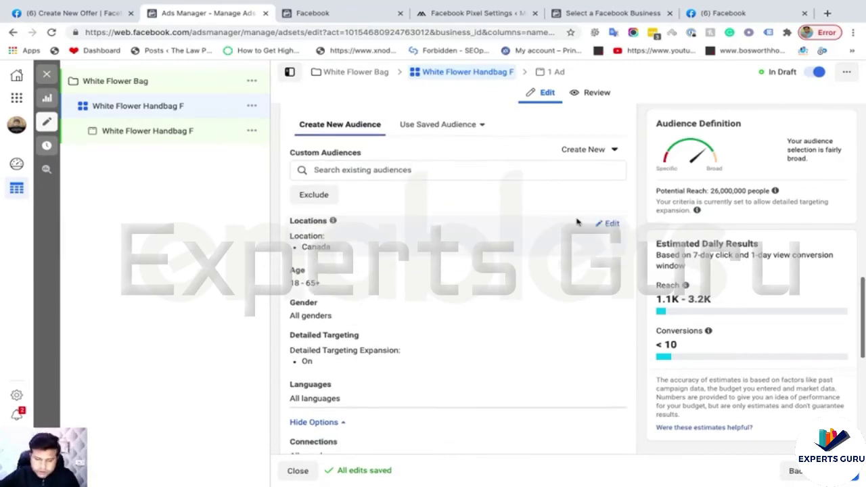
left_click(611, 227)
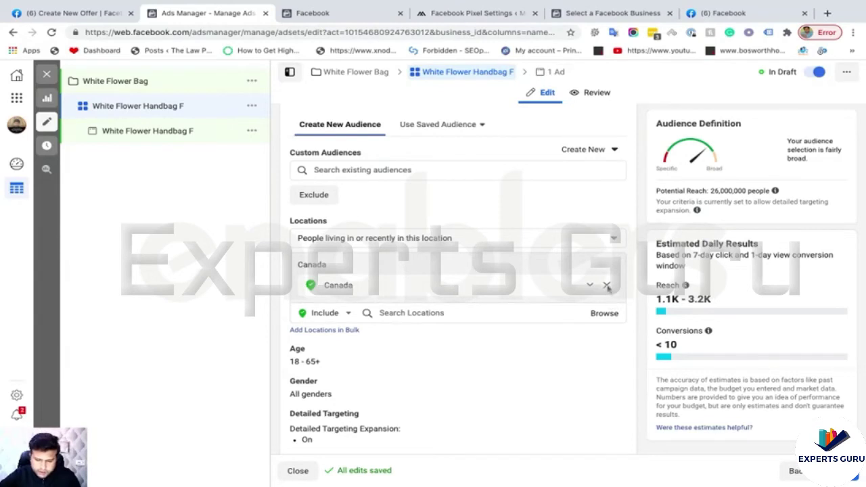
left_click(607, 284)
left_click(430, 277)
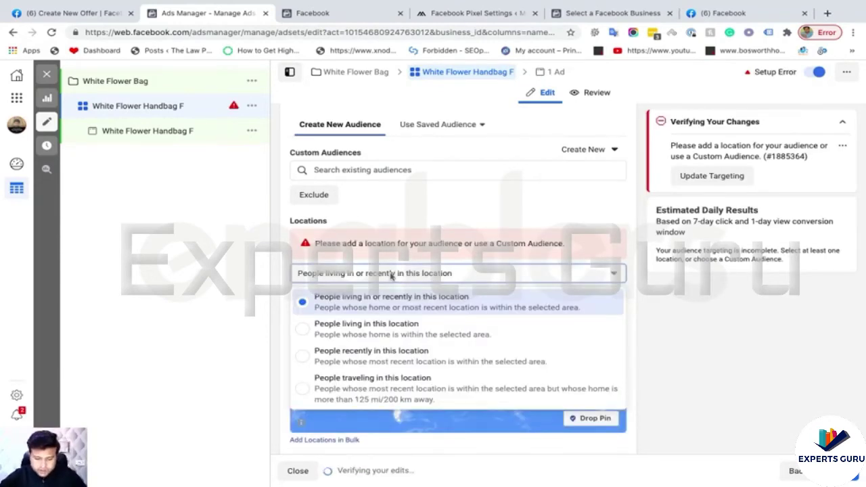
left_click(391, 274)
Add the city of Lahore, Punjab, Pakistan as an included location for the ad set's audience.
left_click(405, 297)
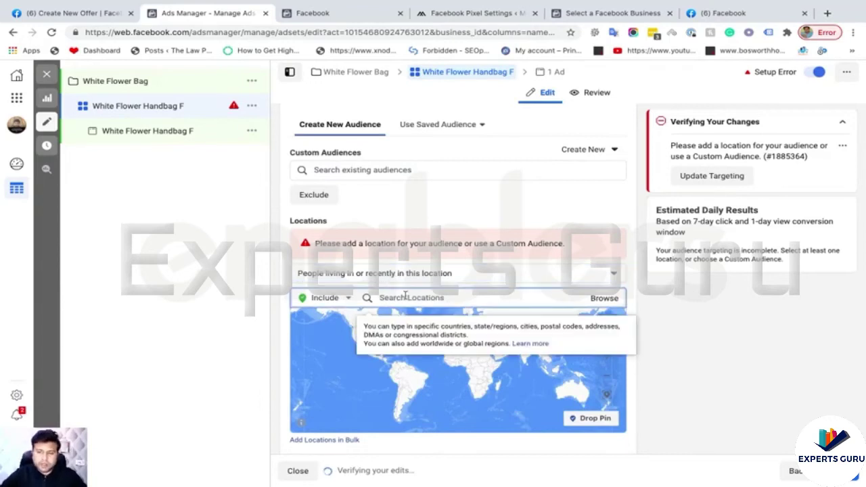
type("Lahore")
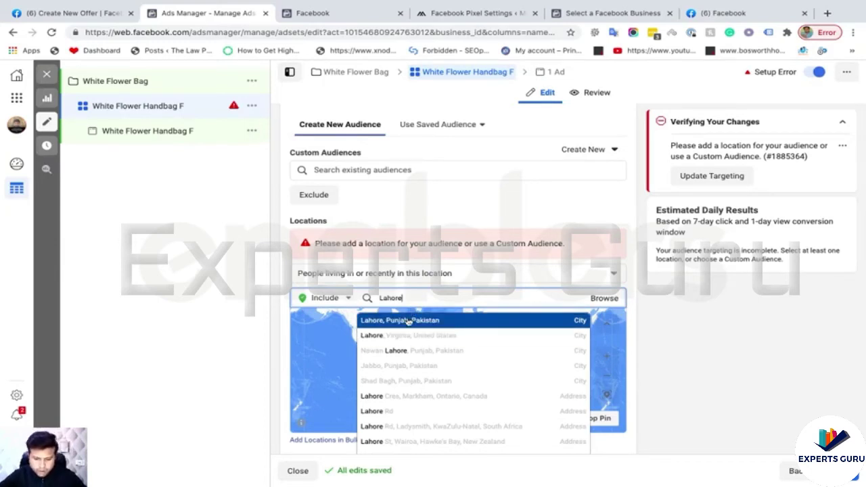
key("Return")
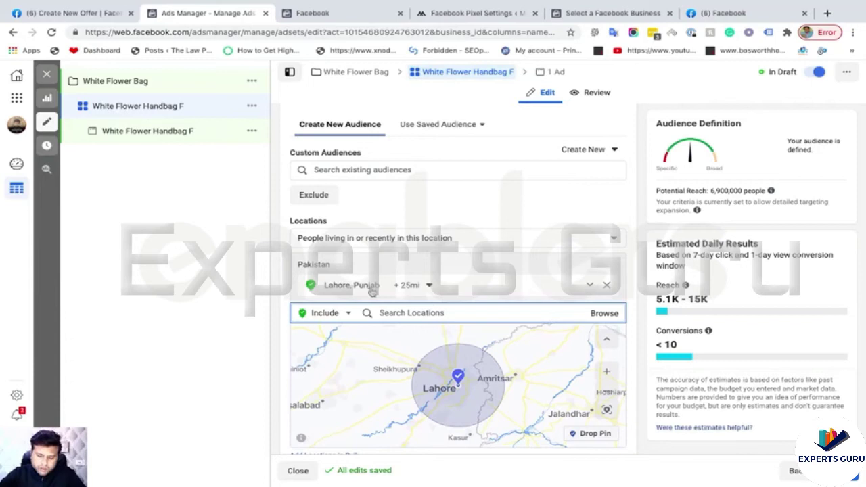
Check Lahore's radius setting and review the estimated reach, remaining targeting settings and placements of the ad set.
left_click(415, 290)
left_click(415, 290)
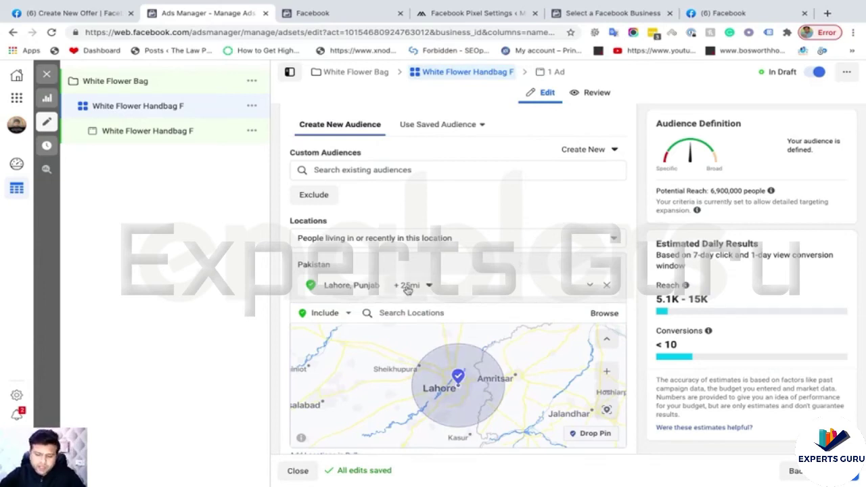
scroll(521, 291, "down", 1)
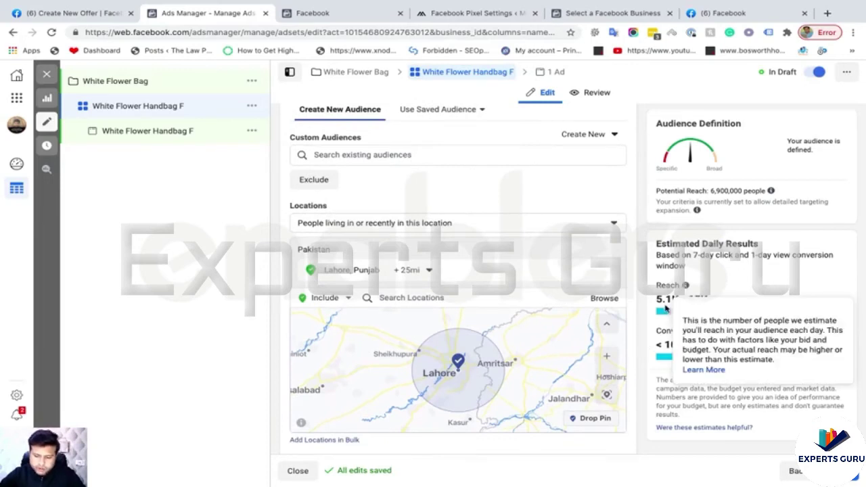
scroll(596, 258, "down", 3)
scroll(483, 347, "down", 2)
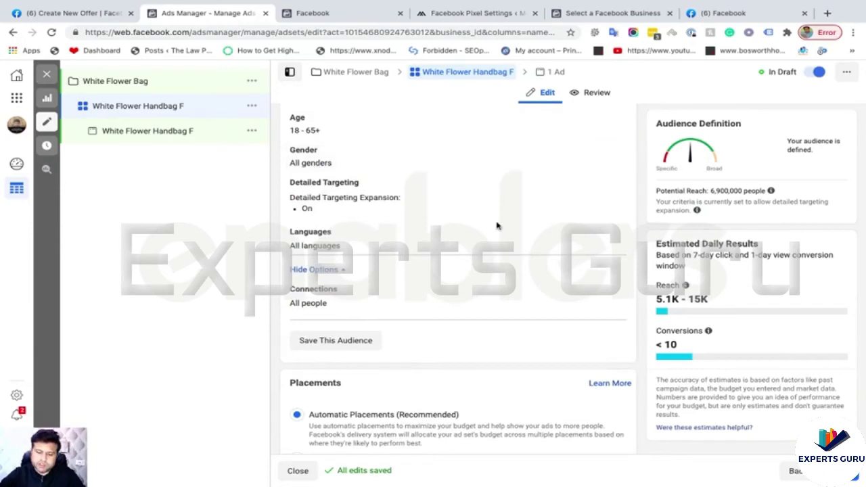
scroll(496, 226, "up", 3)
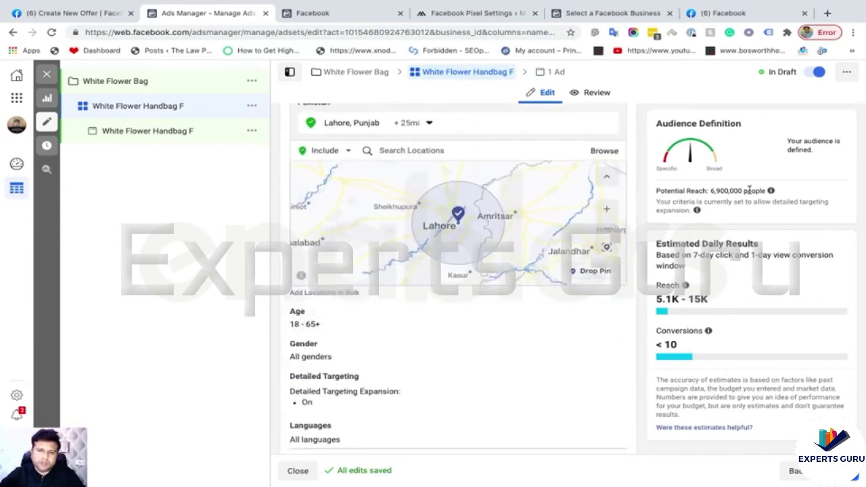
Limit the Lahore location to the current city only, without a surrounding radius.
scroll(520, 282, "down", 2)
scroll(483, 325, "up", 1)
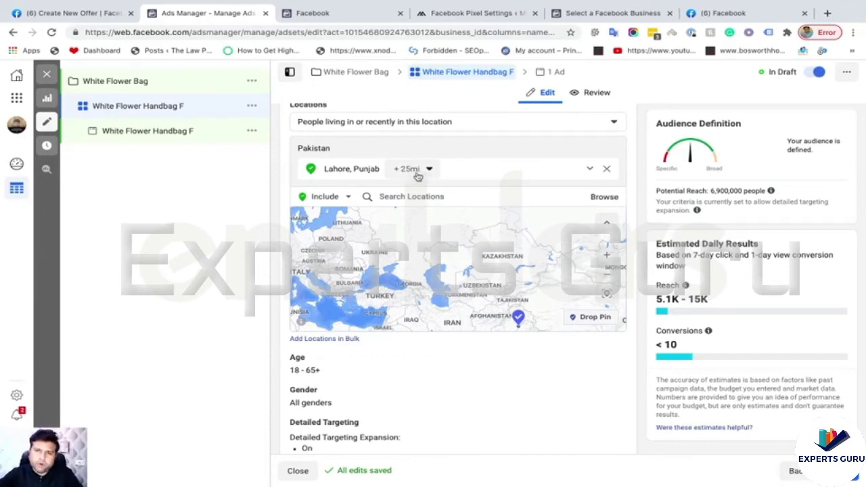
left_click(410, 169)
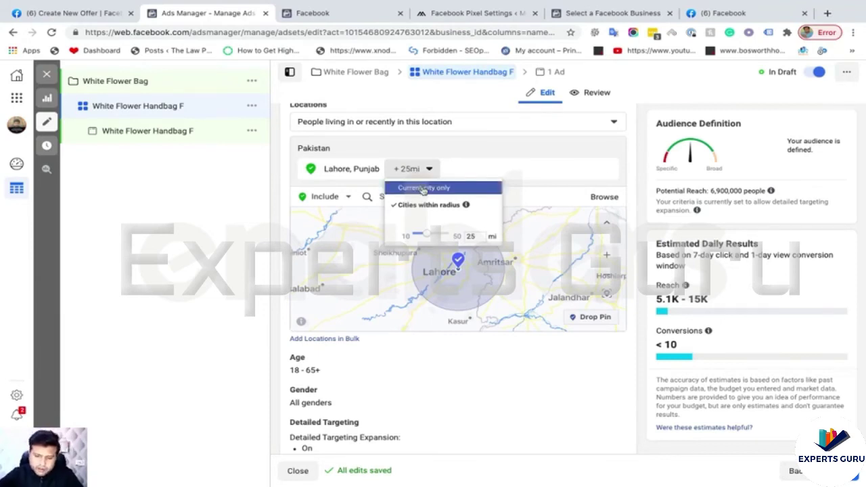
left_click(424, 188)
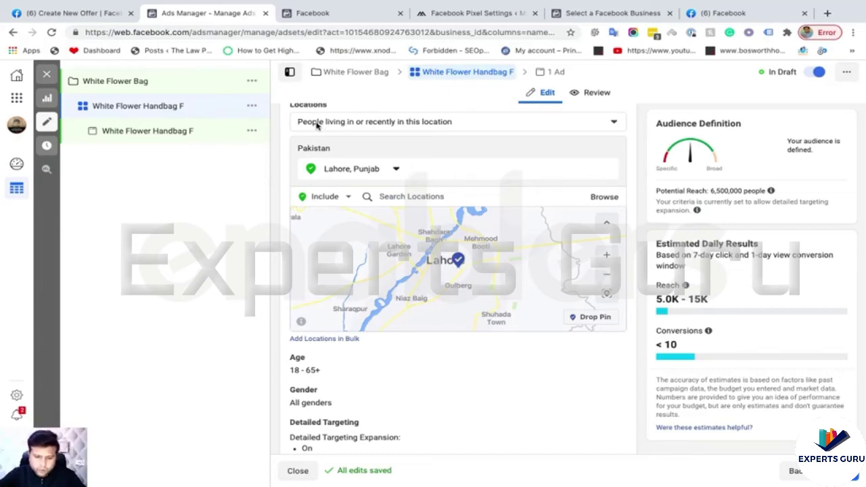
Set the ad set's location targeting to people living in this location.
scroll(368, 132, "up", 1)
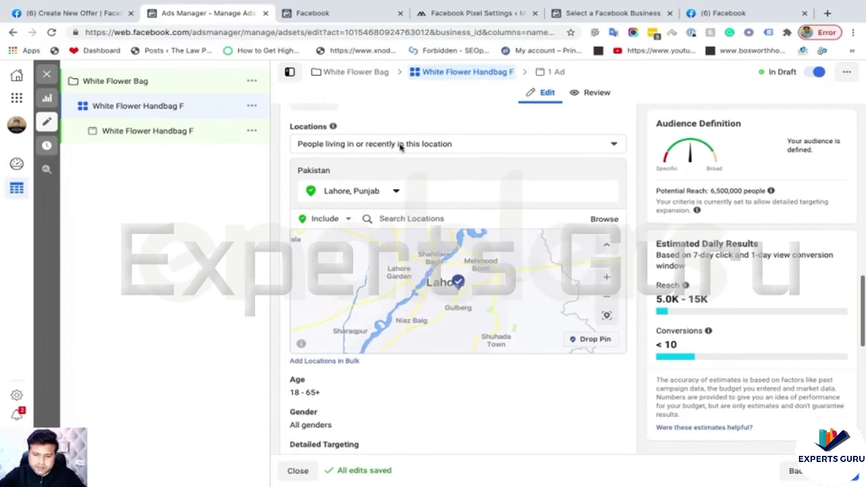
left_click(353, 149)
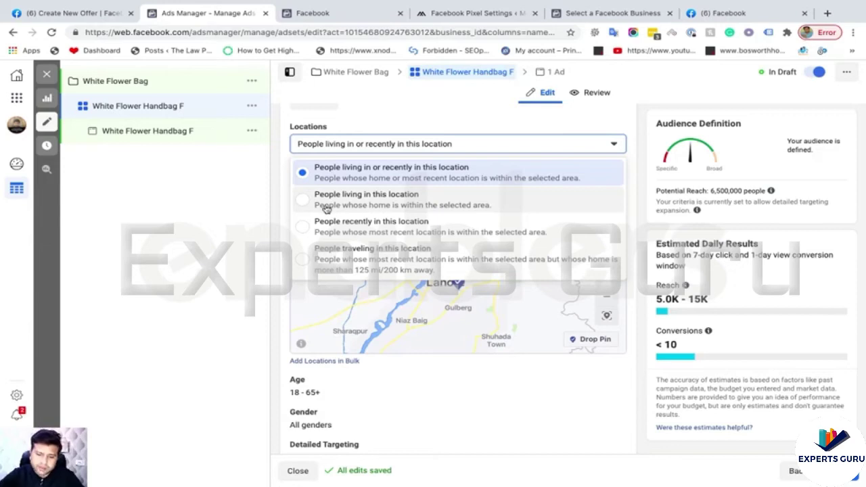
left_click(303, 202)
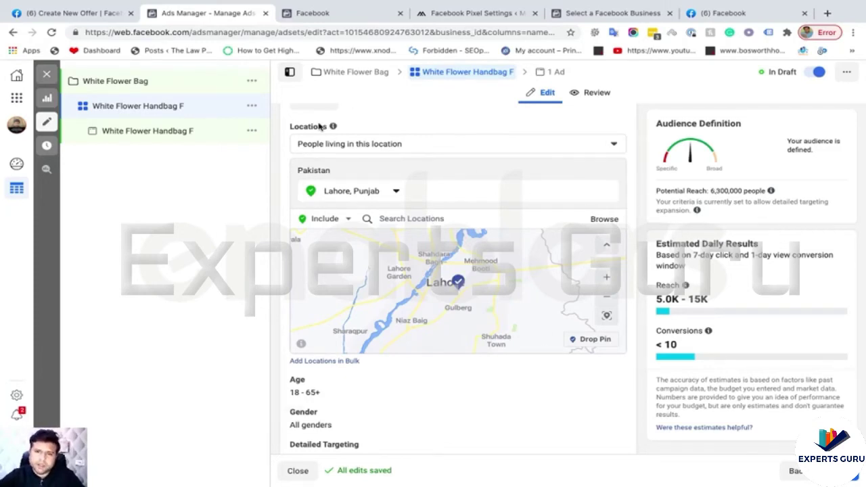
Open the audience's age range for editing and restrict the gender to Women.
scroll(275, 343, "down", 2)
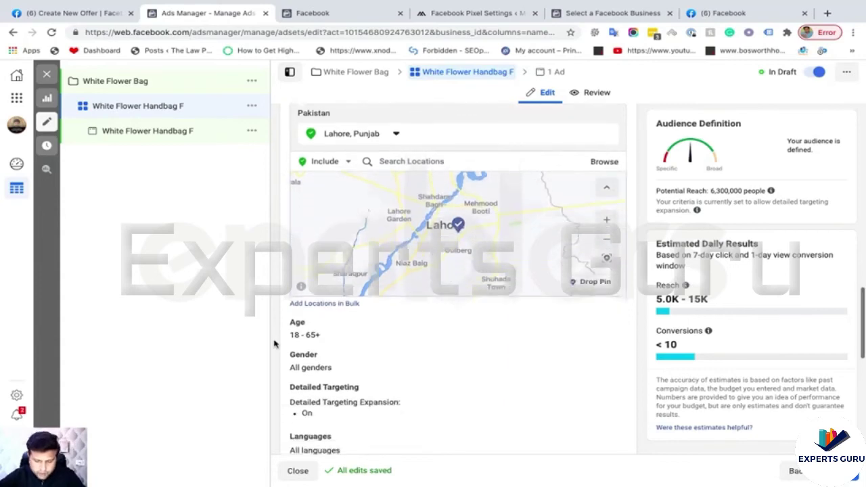
scroll(275, 343, "down", 1)
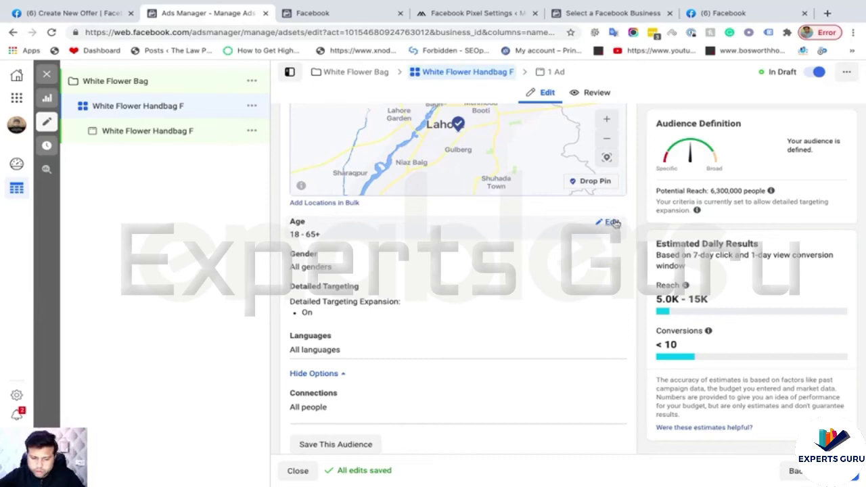
left_click(612, 222)
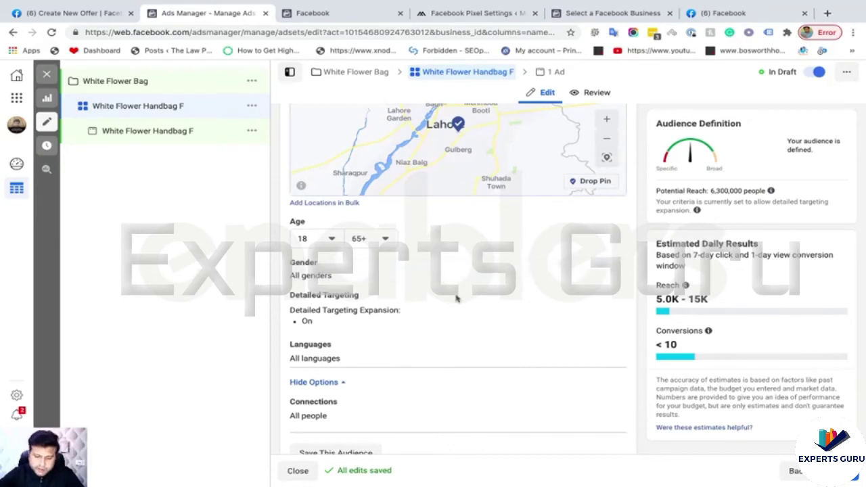
left_click(609, 264)
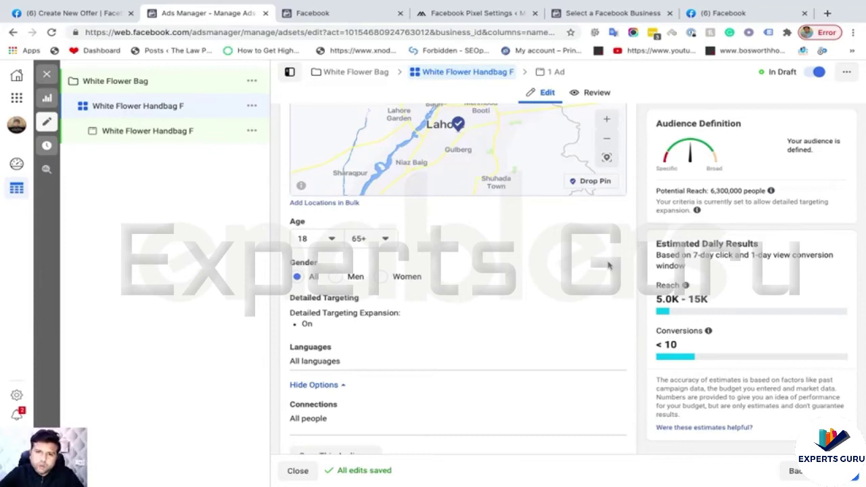
left_click(383, 277)
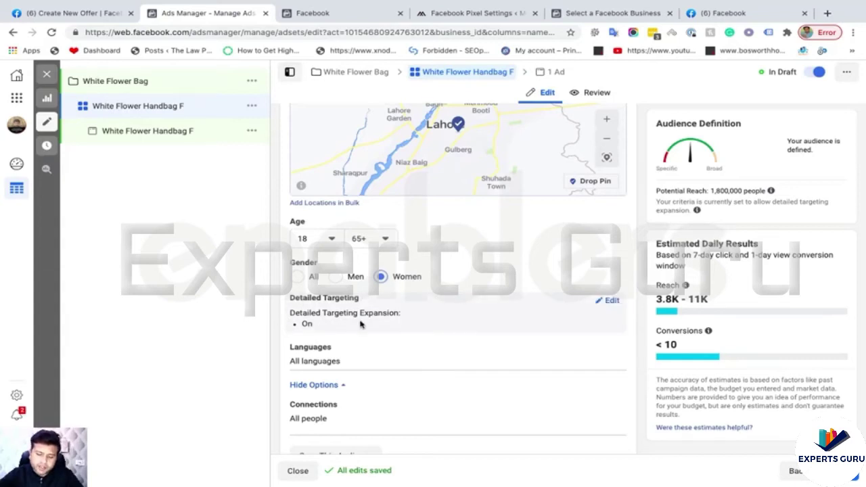
Turn off detailed targeting expansion for the ad set's audience.
left_click(612, 303)
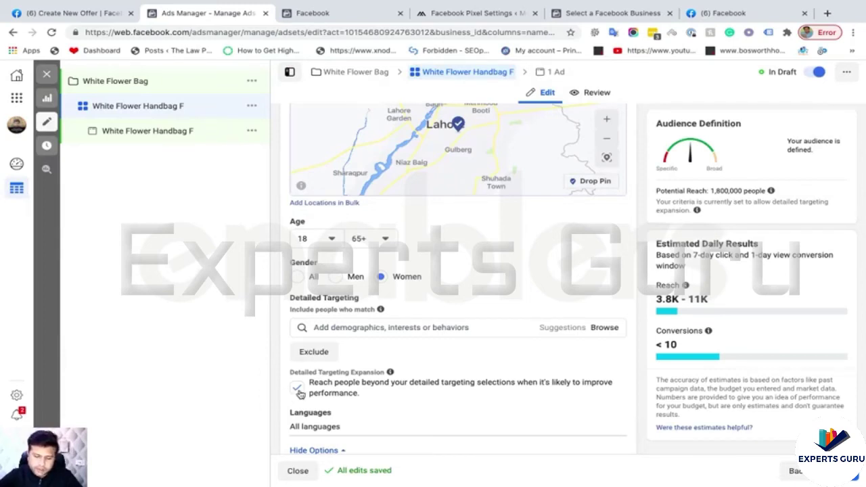
left_click(298, 388)
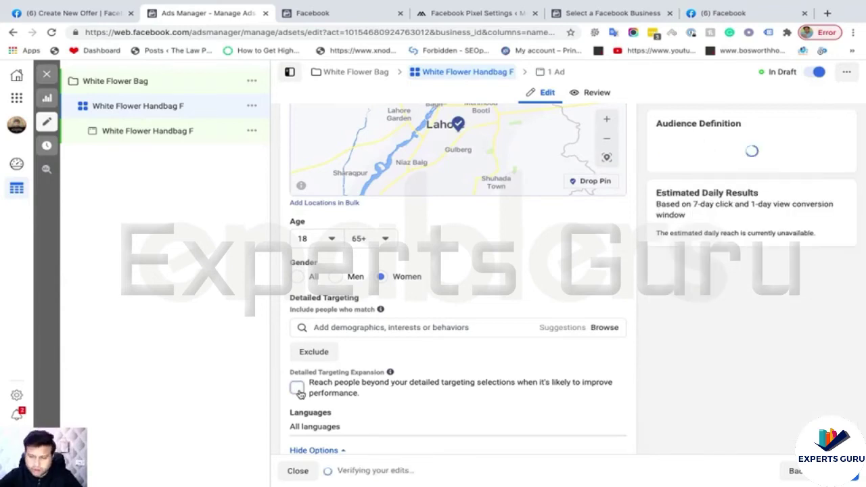
Search detailed targeting for "handbags" and add the Handbags interest to the audience.
scroll(302, 393, "down", 1)
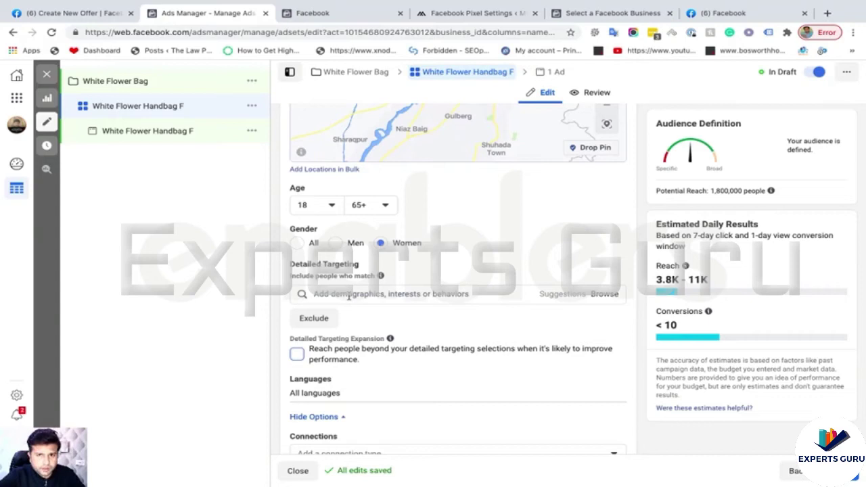
left_click(349, 294)
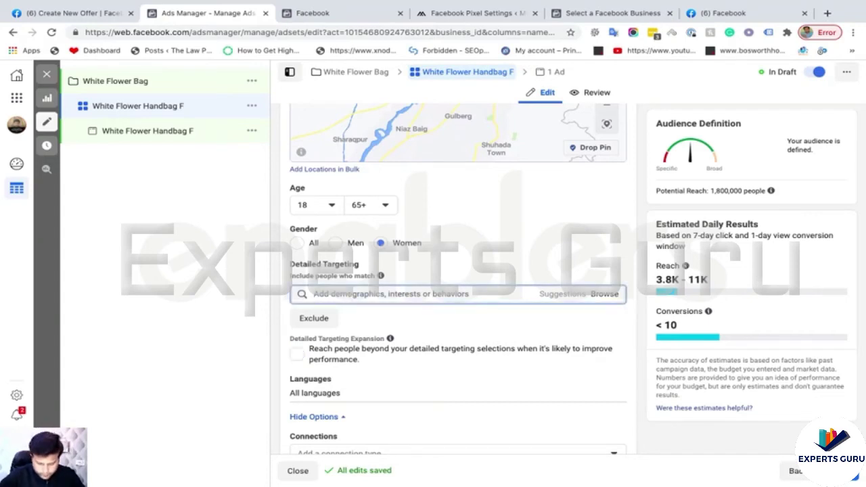
type("handbag")
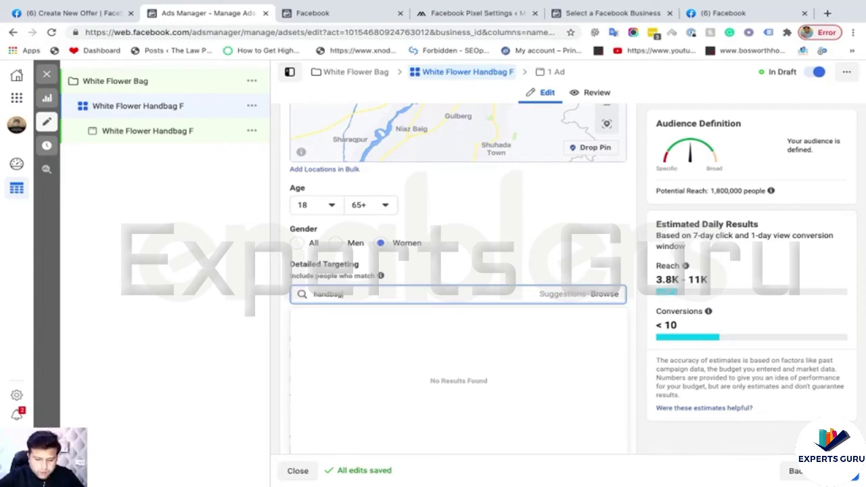
double_click(341, 295)
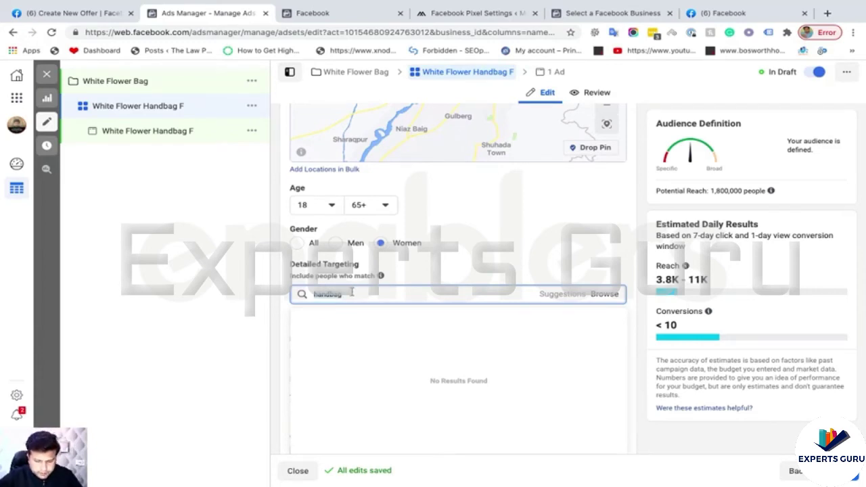
type("handbags")
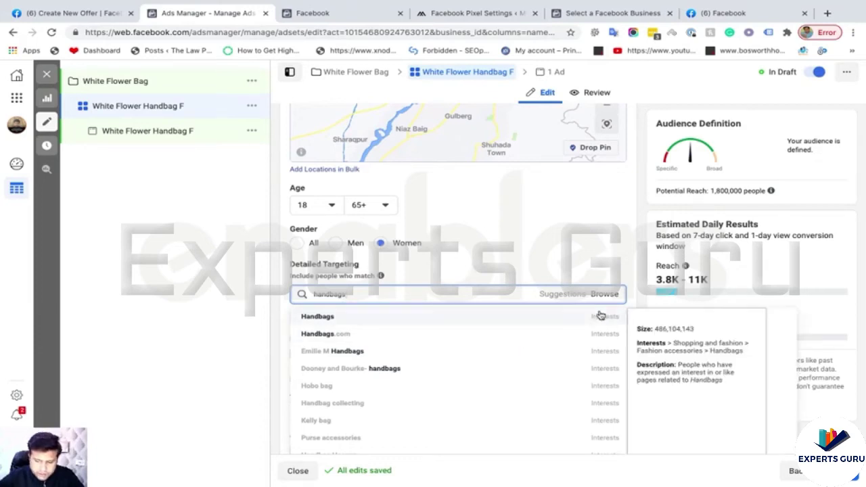
left_click(569, 318)
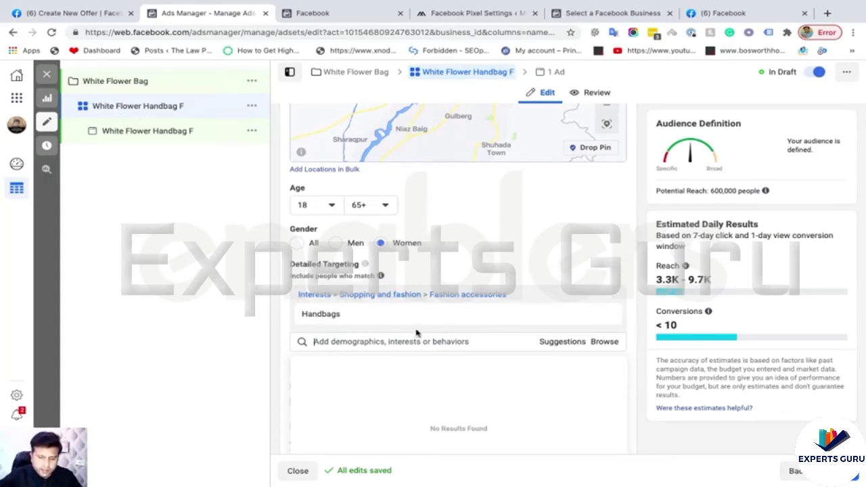
mouse_move(359, 310)
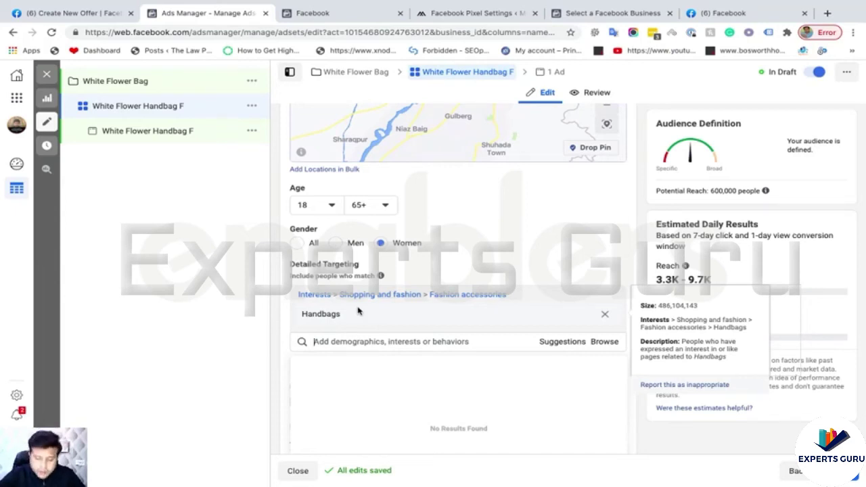
Browse the Demographics, Interests and Behaviors categories available for detailed targeting.
left_click(604, 342)
scroll(378, 334, "down", 1)
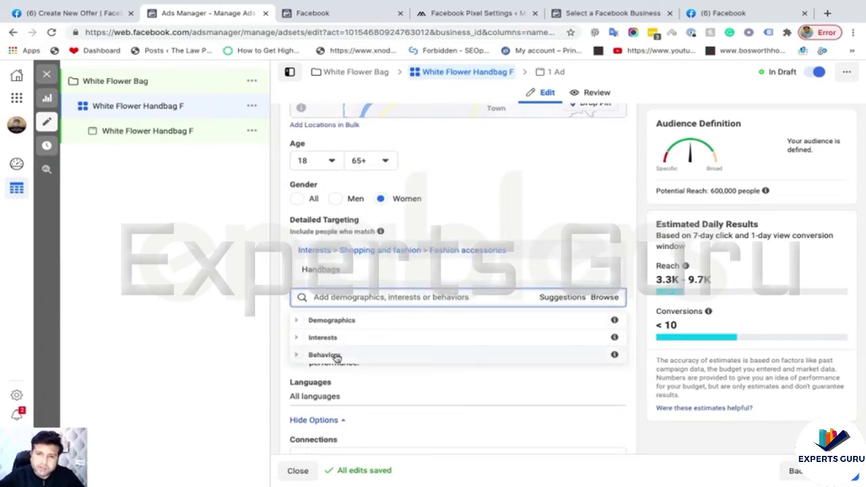
left_click(325, 321)
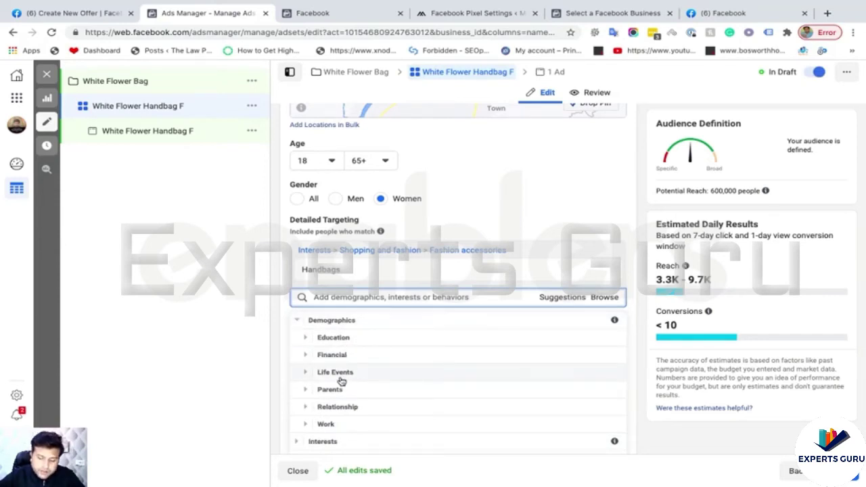
scroll(359, 416, "down", 1)
left_click(331, 433)
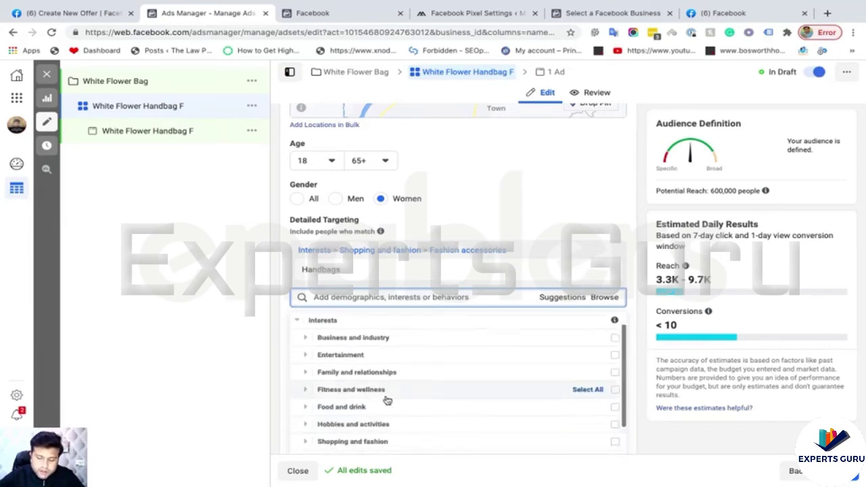
scroll(379, 379, "down", 1)
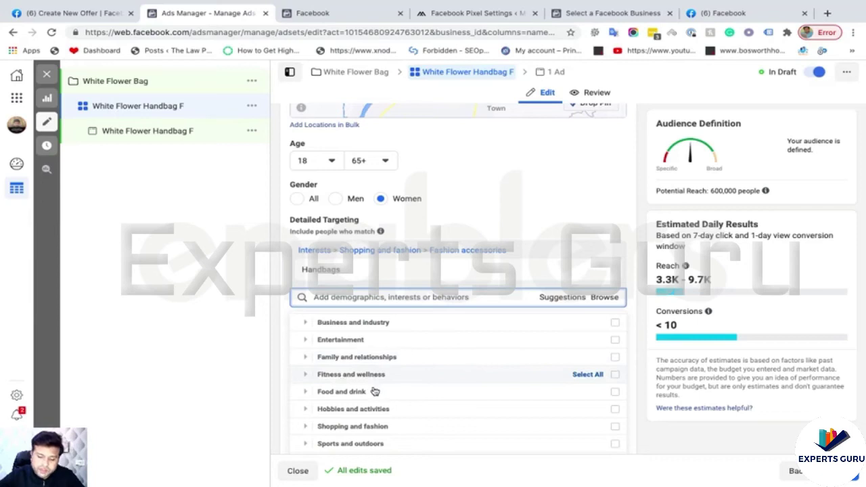
scroll(345, 399, "down", 5)
left_click(342, 412)
scroll(402, 363, "down", 1)
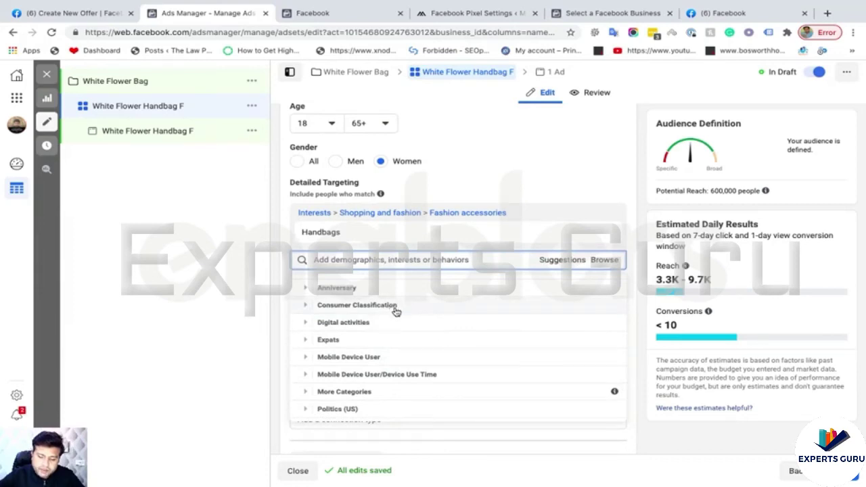
scroll(394, 317, "down", 1)
scroll(394, 329, "down", 1)
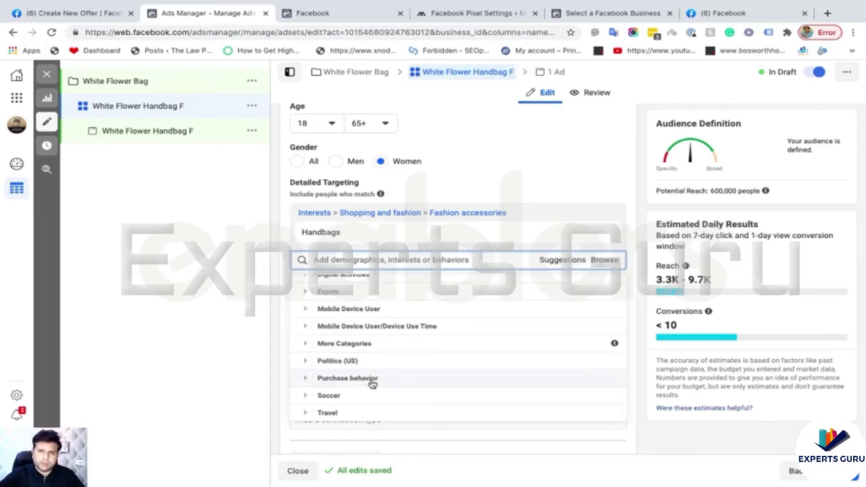
Add the Online shopping interest from the Shopping group under Shopping and fashion to the detailed targeting.
scroll(352, 361, "up", 3)
left_click(338, 304)
scroll(373, 332, "down", 5)
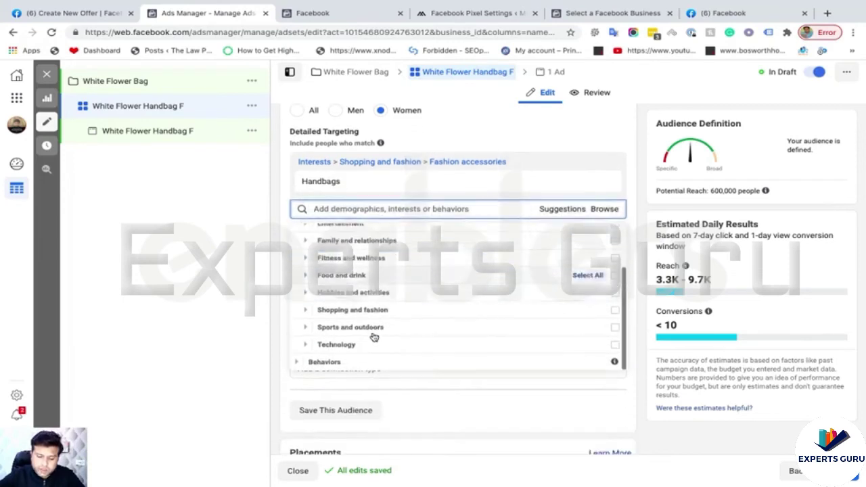
left_click(354, 309)
scroll(353, 313, "down", 2)
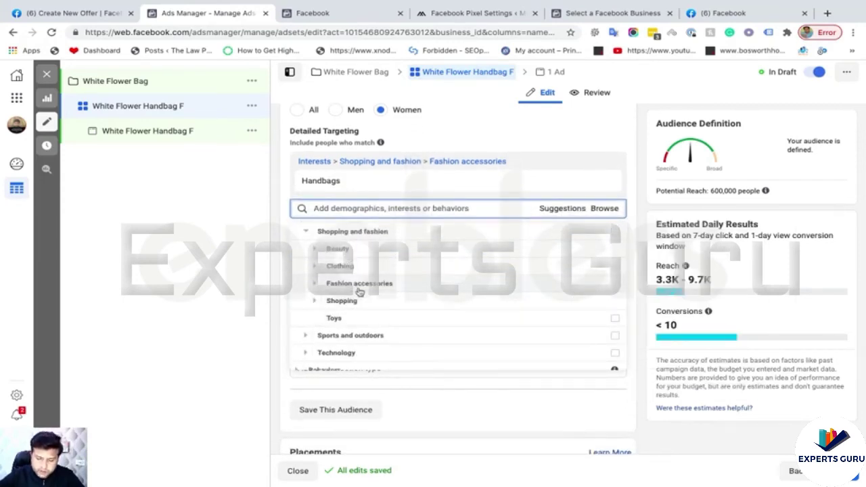
left_click(353, 303)
scroll(367, 275, "down", 1)
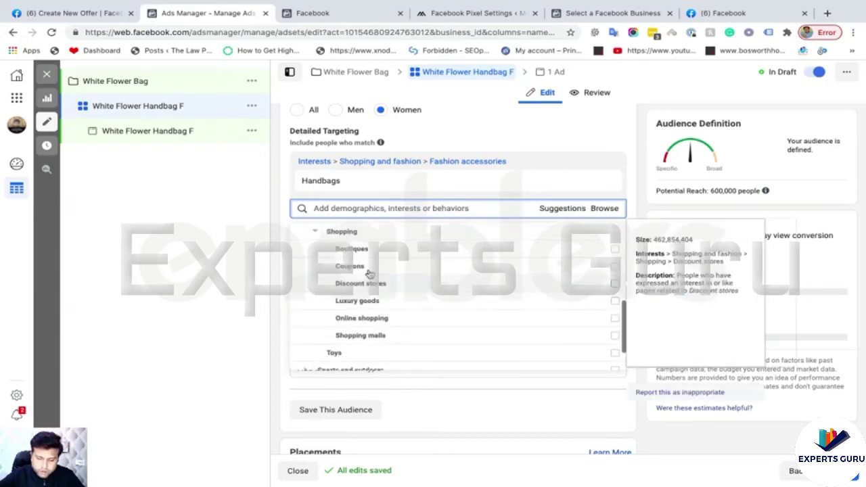
left_click(372, 319)
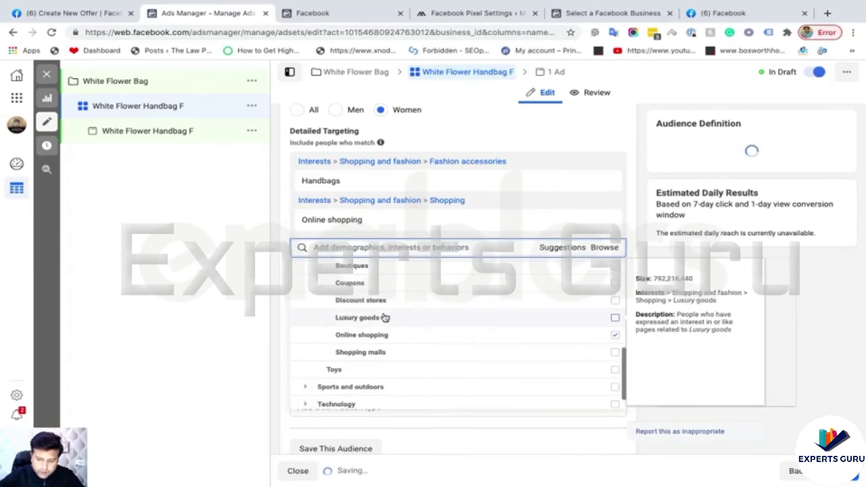
Look through the remaining Shopping interests and the Sports and outdoors, Technology and Consumer electronics categories.
scroll(372, 339, "down", 1)
scroll(372, 338, "up", 3)
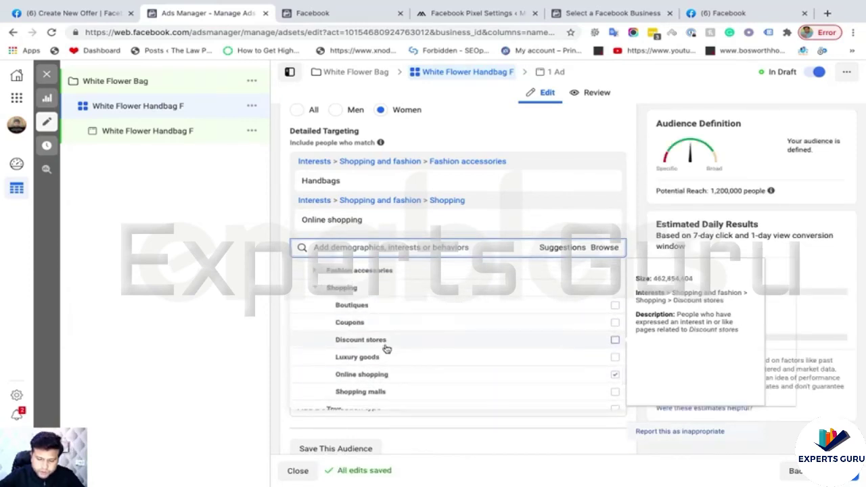
scroll(395, 367, "down", 1)
scroll(395, 368, "down", 1)
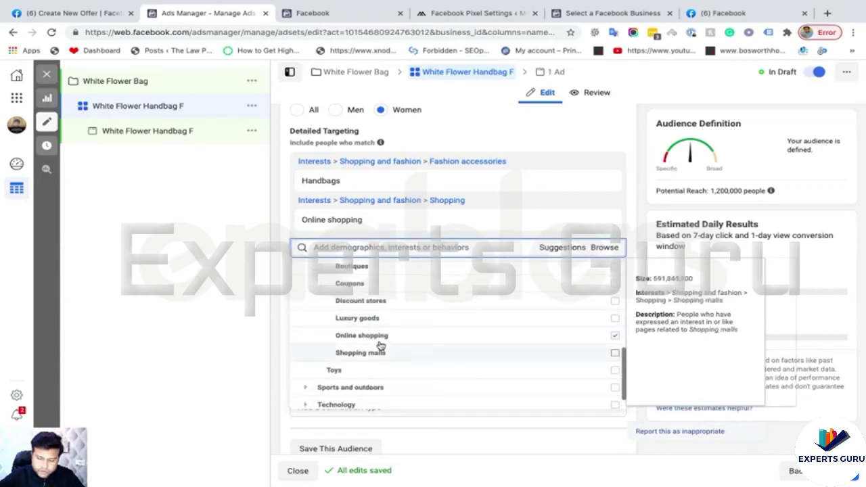
scroll(380, 360, "down", 1)
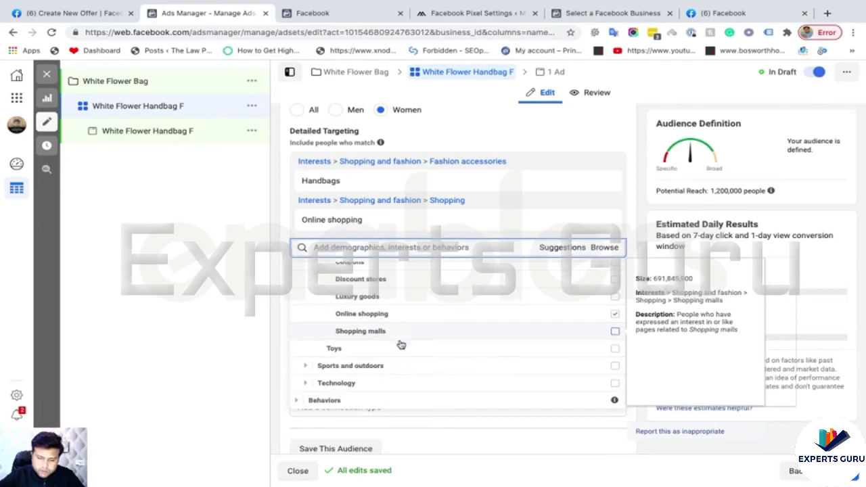
scroll(388, 359, "down", 2)
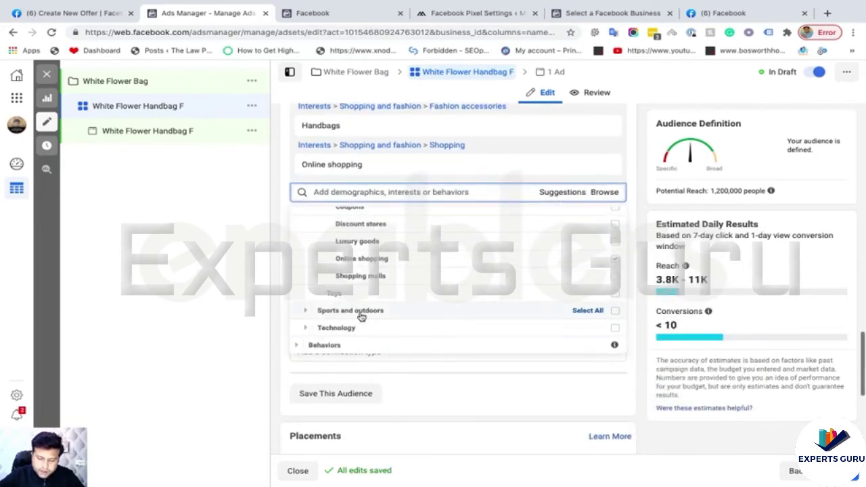
left_click(305, 309)
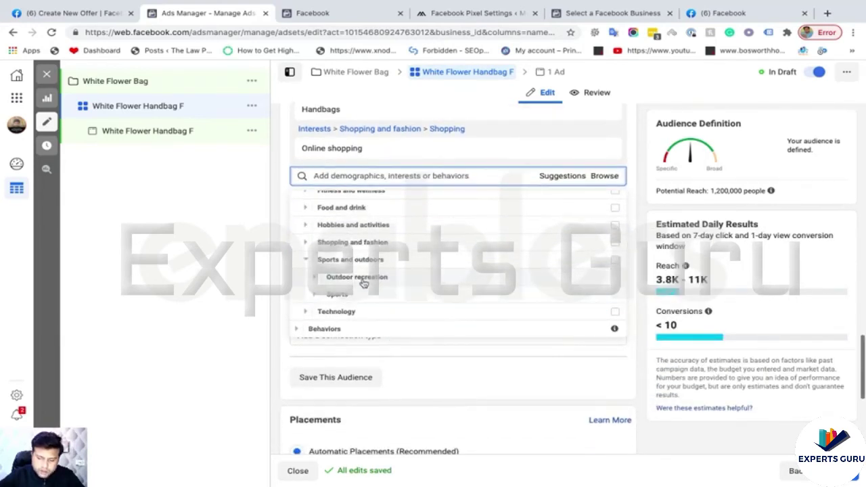
left_click(307, 312)
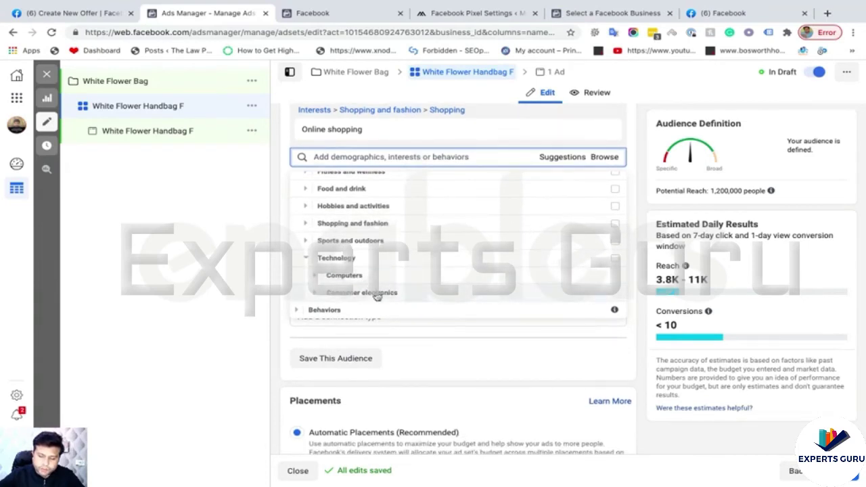
left_click(314, 295)
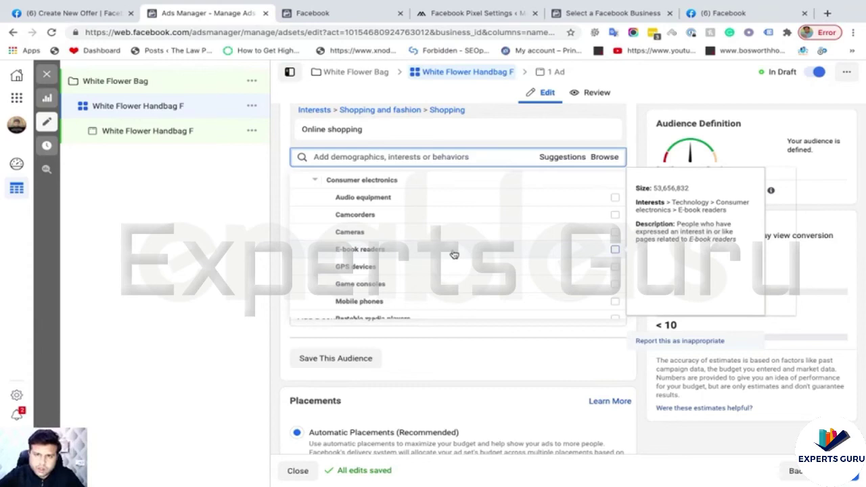
scroll(537, 257, "up", 2)
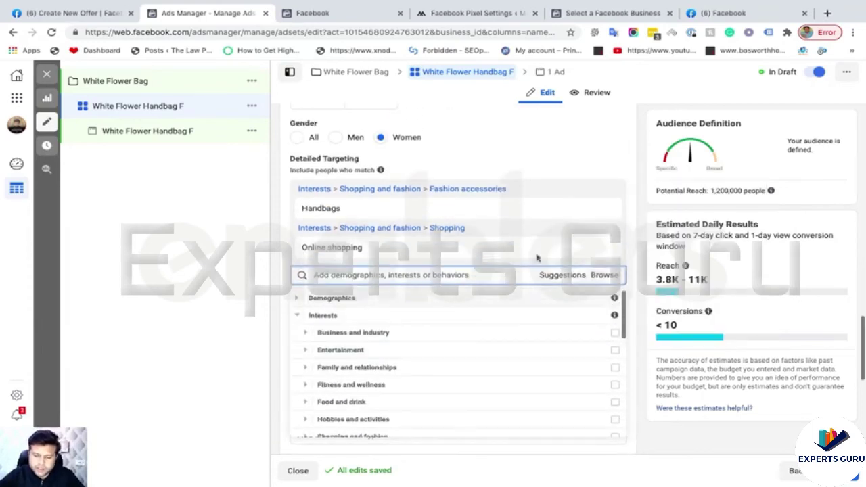
Browse the Demographics targeting categories, including the education levels listed under Education.
left_click(299, 316)
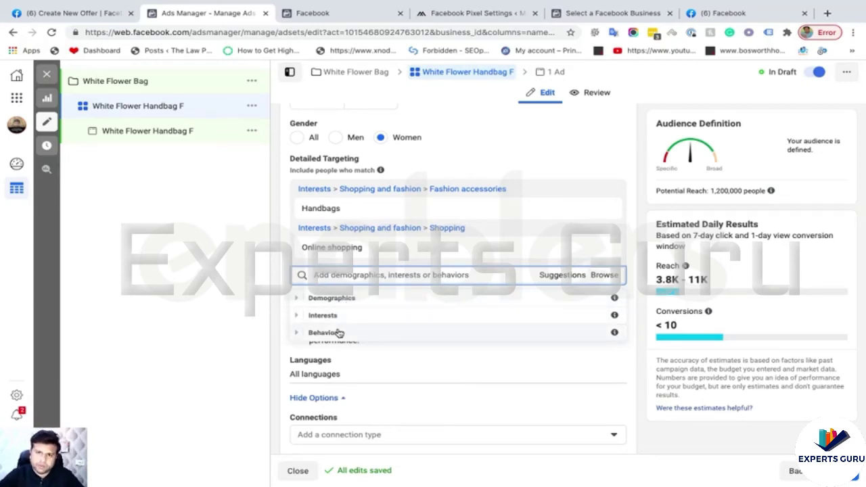
left_click(330, 299)
left_click(336, 312)
scroll(365, 320, "down", 1)
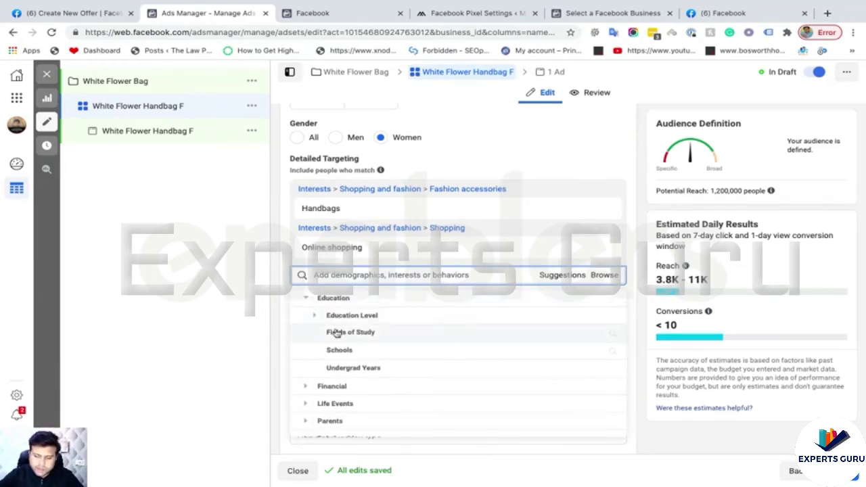
left_click(317, 319)
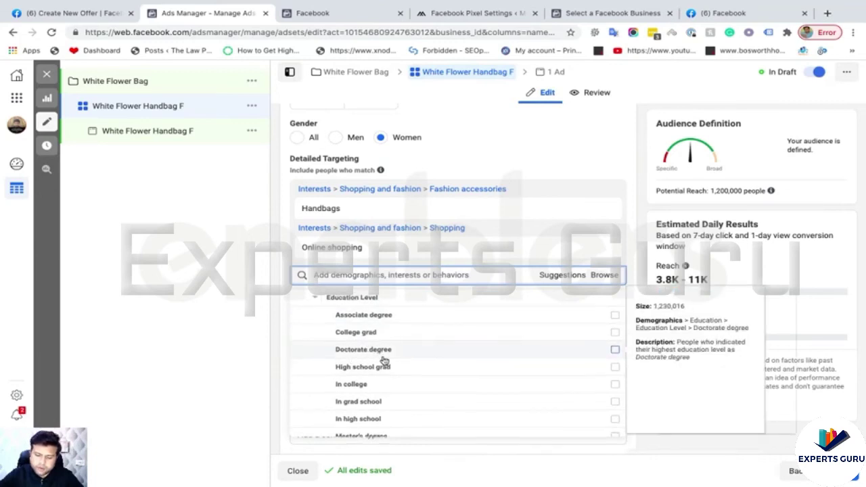
scroll(383, 361, "down", 2)
scroll(372, 383, "down", 4)
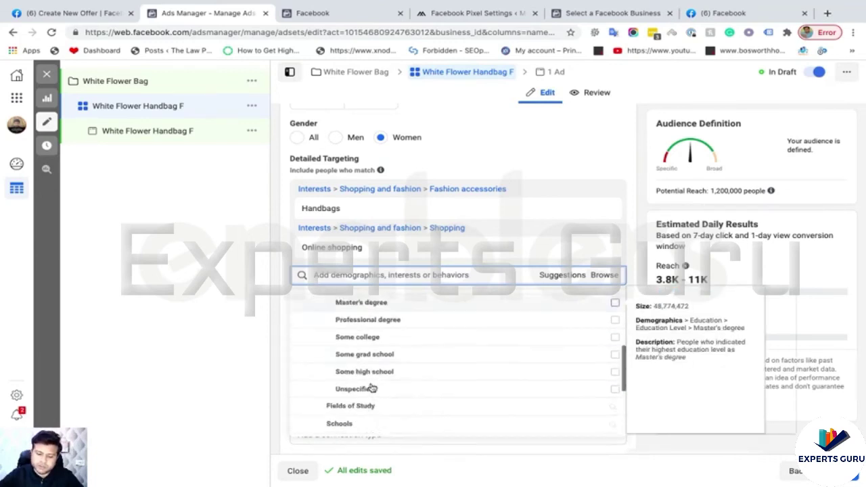
scroll(372, 385, "down", 4)
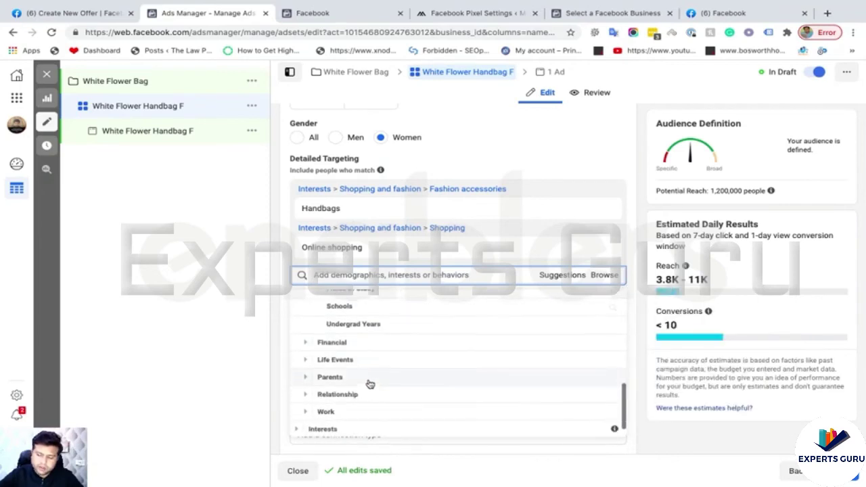
Look through the Relationship Status options in the Relationship group of the Demographics category.
left_click(306, 376)
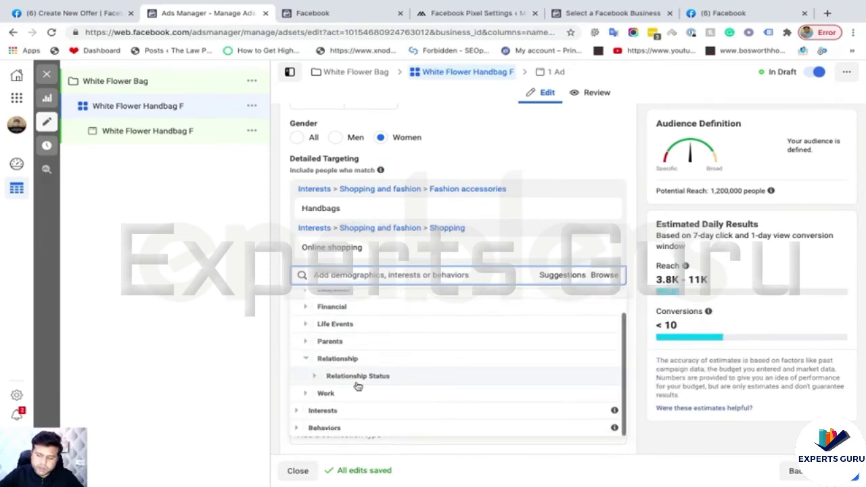
scroll(334, 371, "down", 1)
left_click(314, 353)
scroll(338, 364, "down", 3)
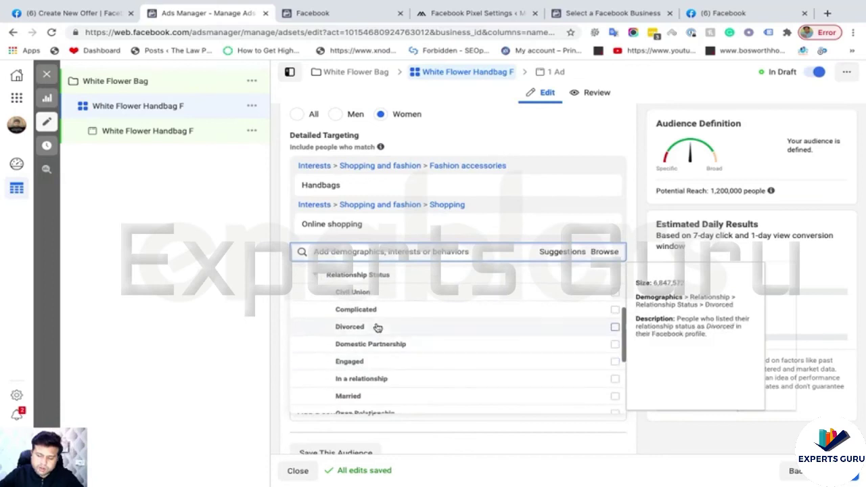
scroll(377, 328, "down", 1)
scroll(386, 355, "down", 1)
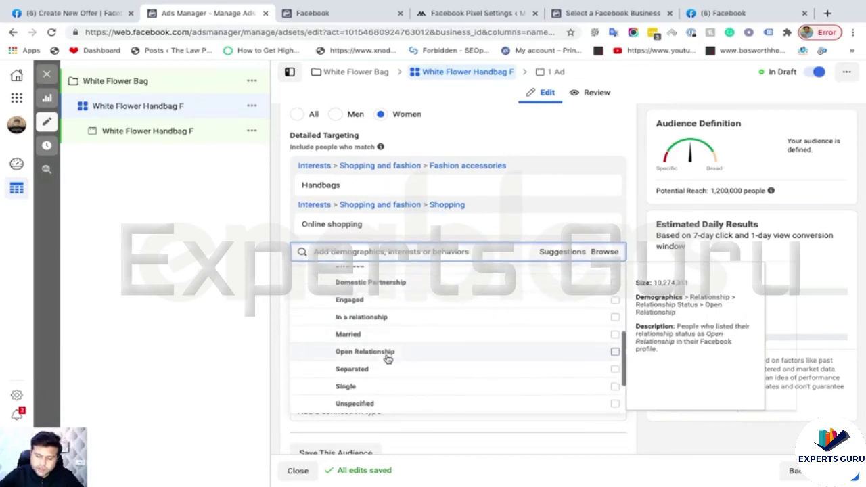
scroll(379, 349, "down", 1)
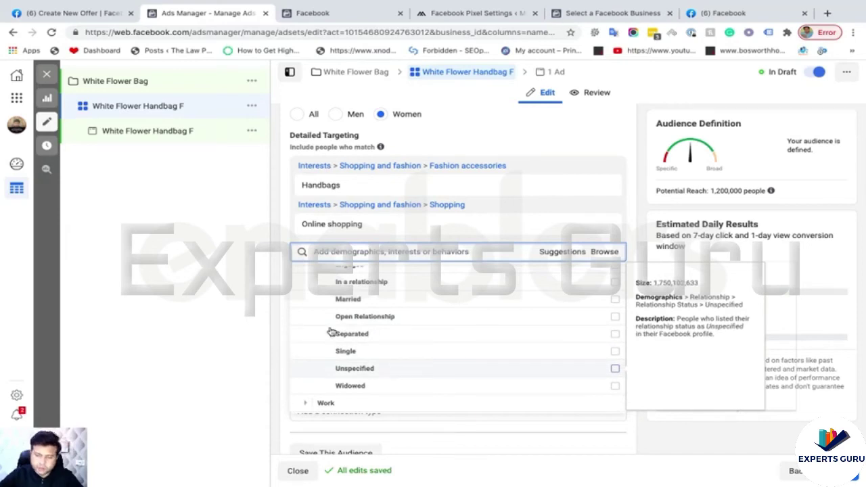
scroll(431, 295, "up", 5)
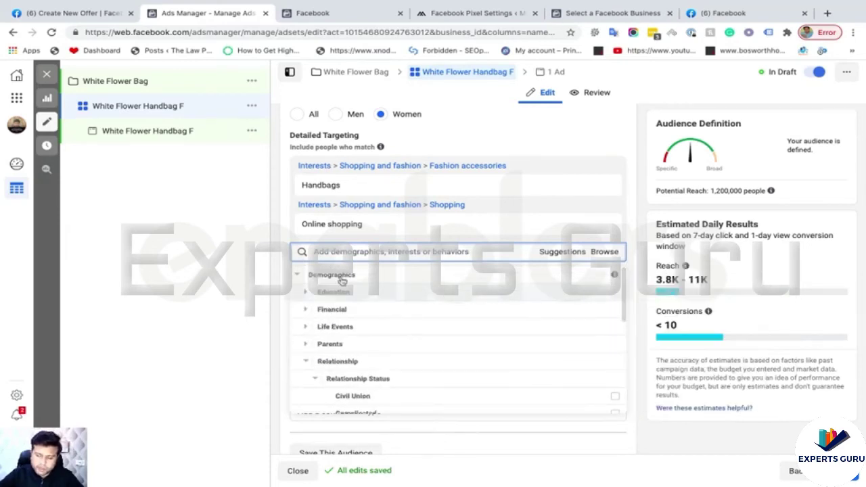
left_click(299, 275)
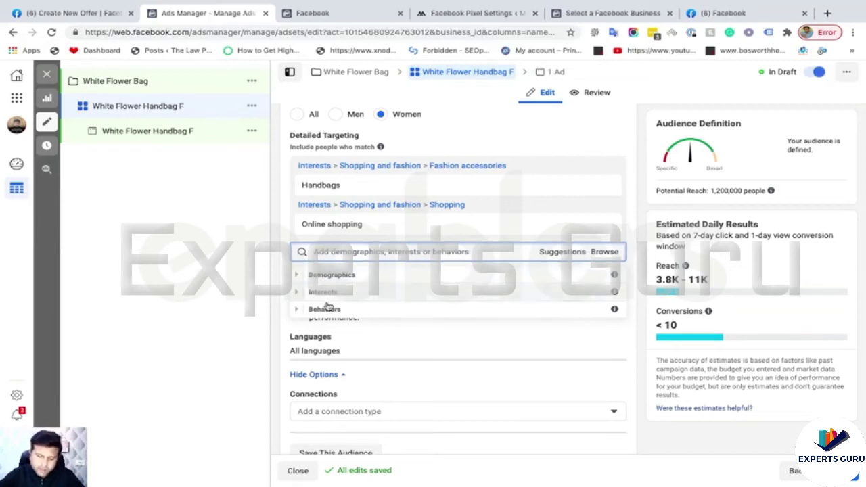
Remove the Online shopping interest from the detailed targeting and check the details of the Handbags interest.
left_click(634, 258)
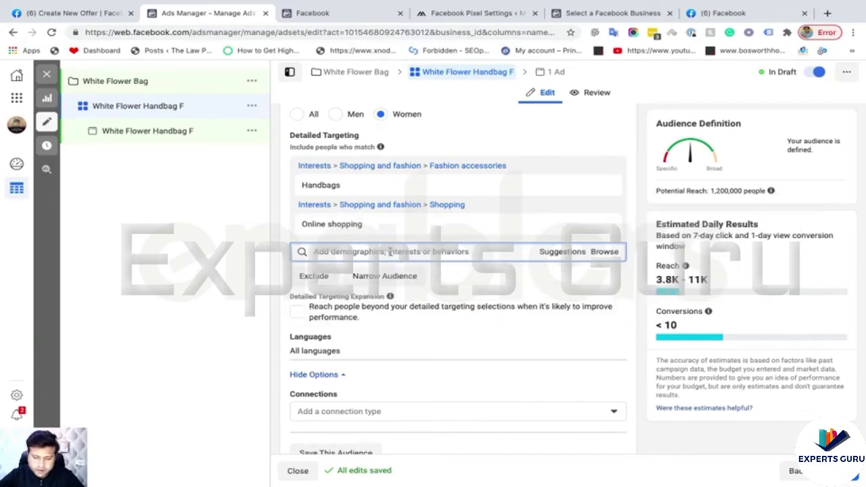
left_click(603, 209)
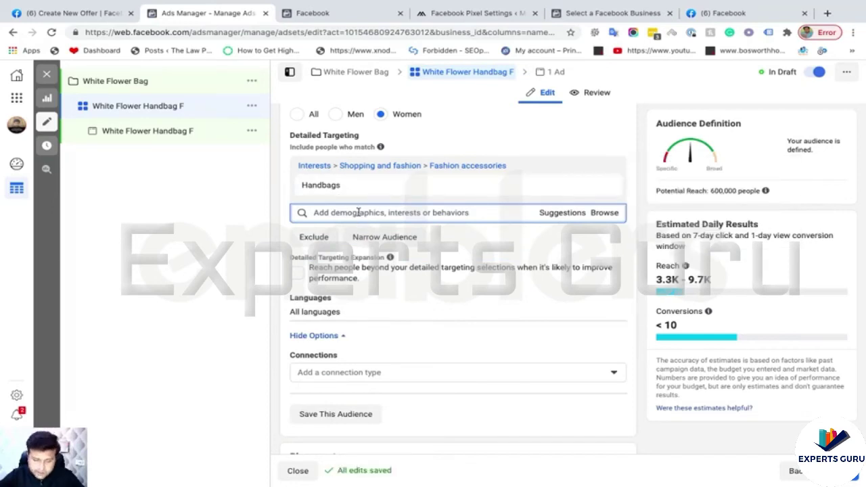
left_click(357, 212)
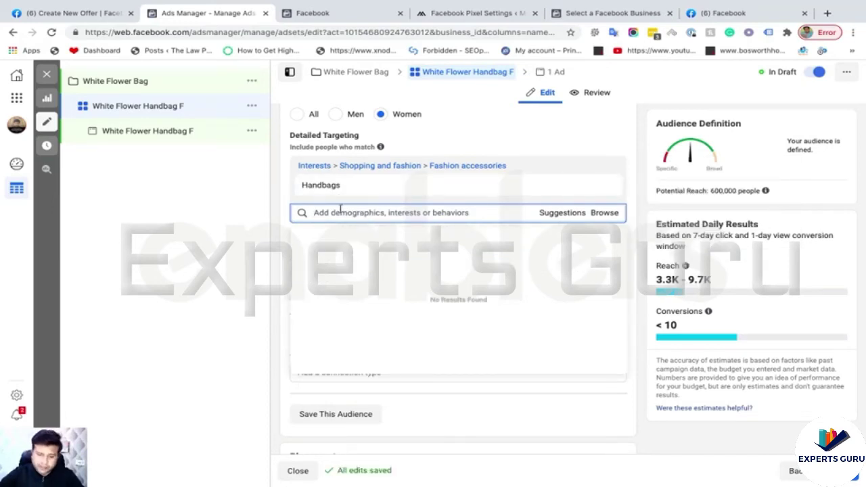
mouse_move(302, 169)
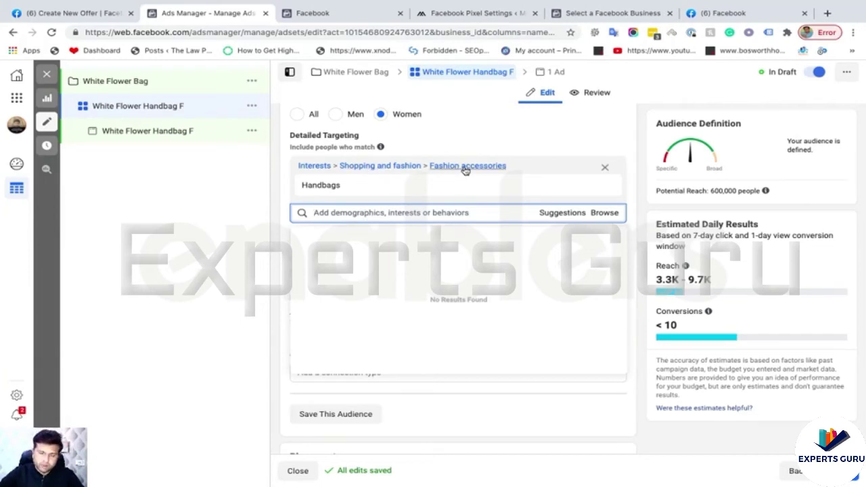
mouse_move(332, 185)
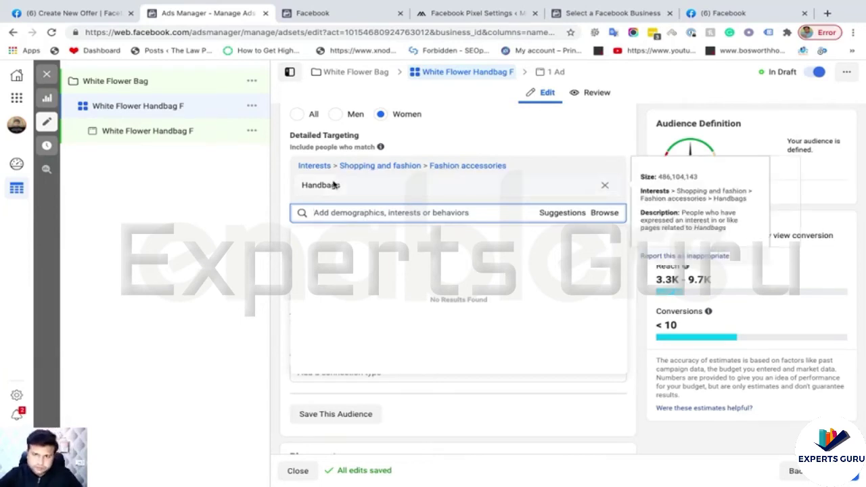
Browse the Interests categories available for detailed targeting.
left_click(603, 215)
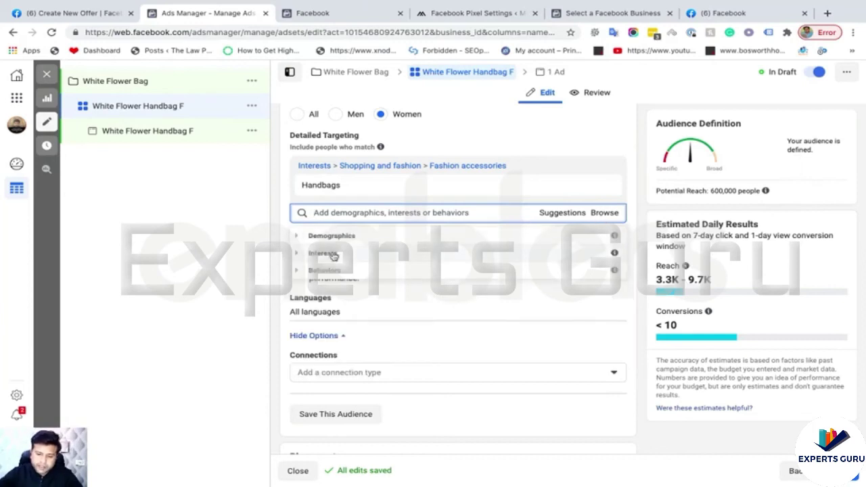
left_click(300, 255)
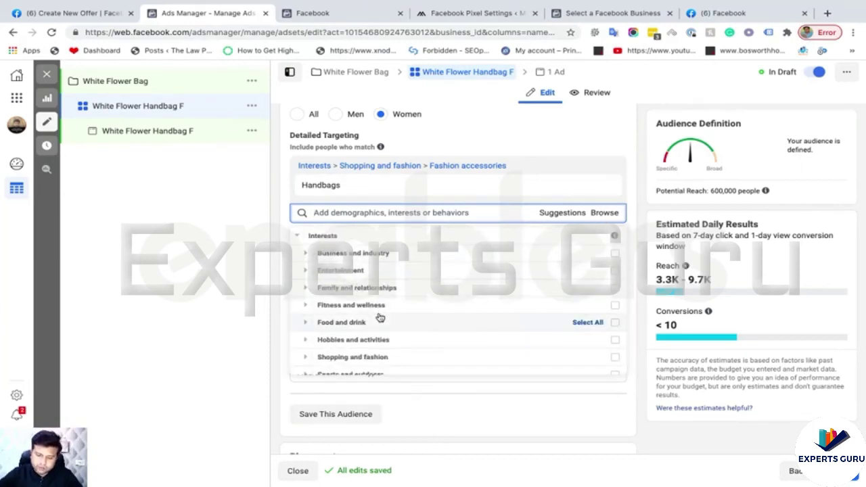
left_click(387, 214)
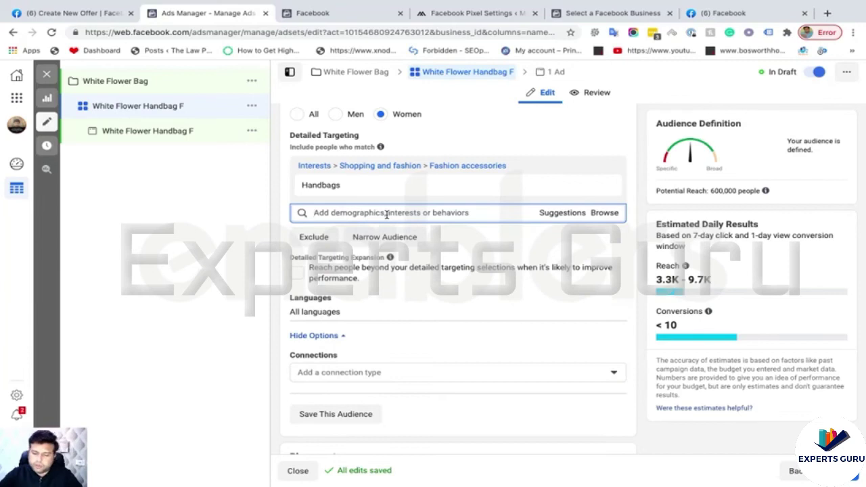
scroll(386, 203, "up", 1)
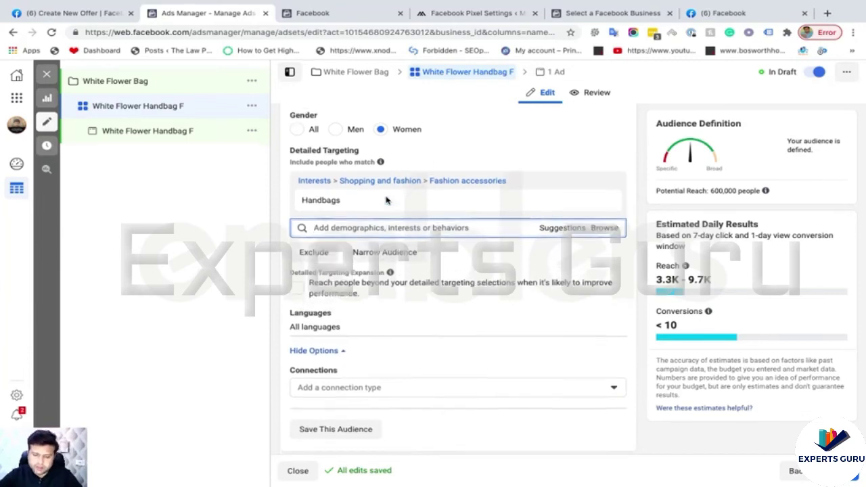
left_click(322, 219)
mouse_move(322, 219)
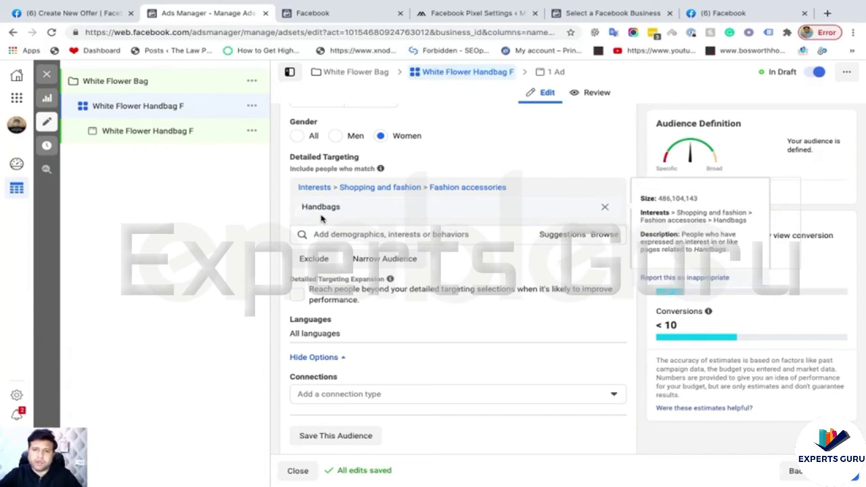
Search detailed targeting for "handbag" and review the suggested interests.
left_click(341, 234)
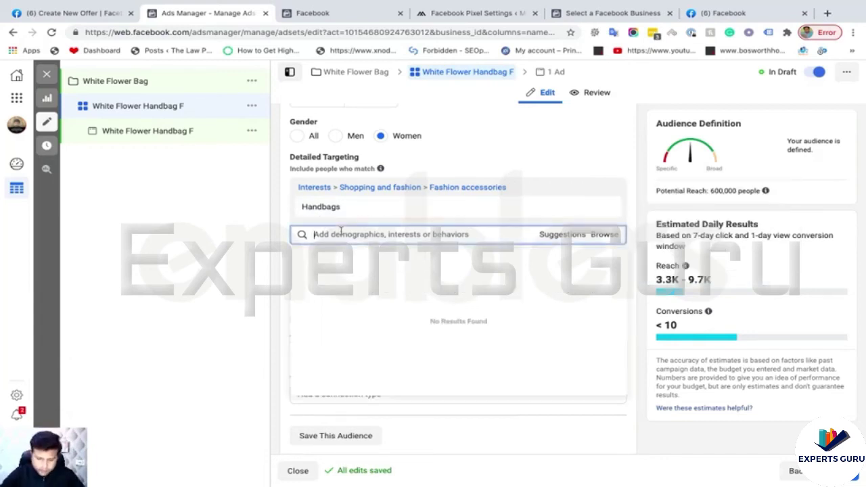
type("handbag")
key("BackSpace")
type("dbag")
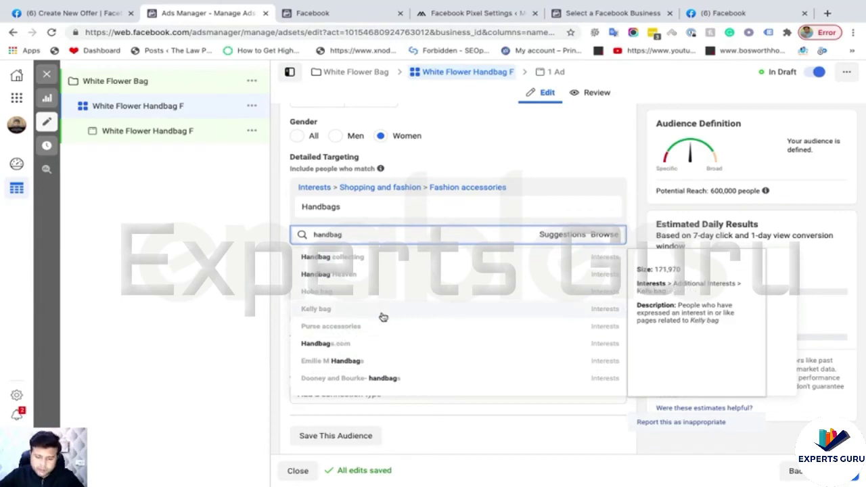
scroll(382, 316, "down", 1)
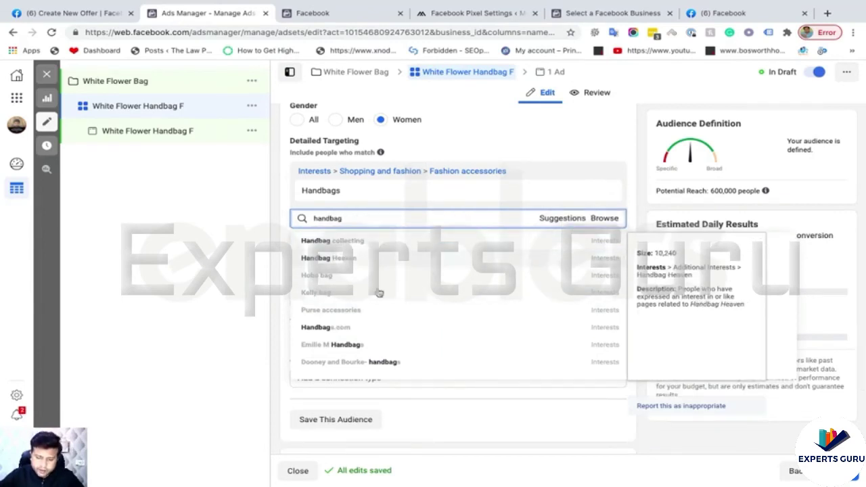
scroll(377, 298, "down", 1)
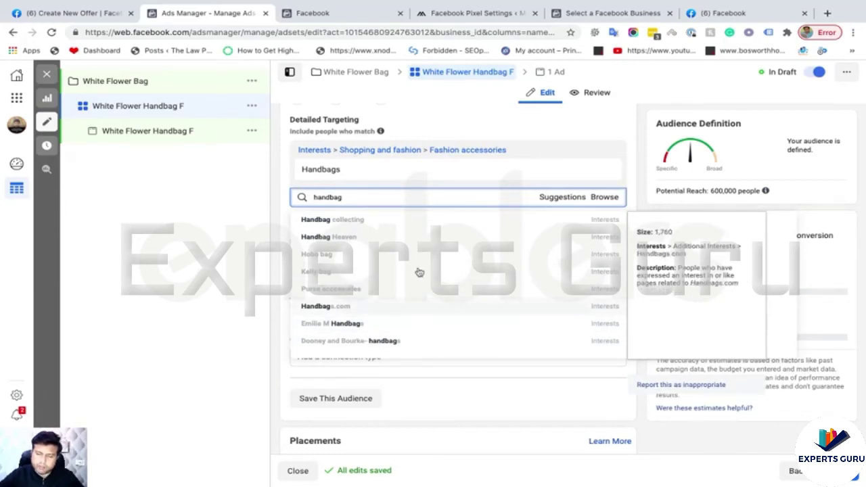
Change the detailed targeting search to "handbags" and look over the related interest suggestions.
scroll(360, 249, "up", 1)
double_click(349, 239)
key("Right")
type("s")
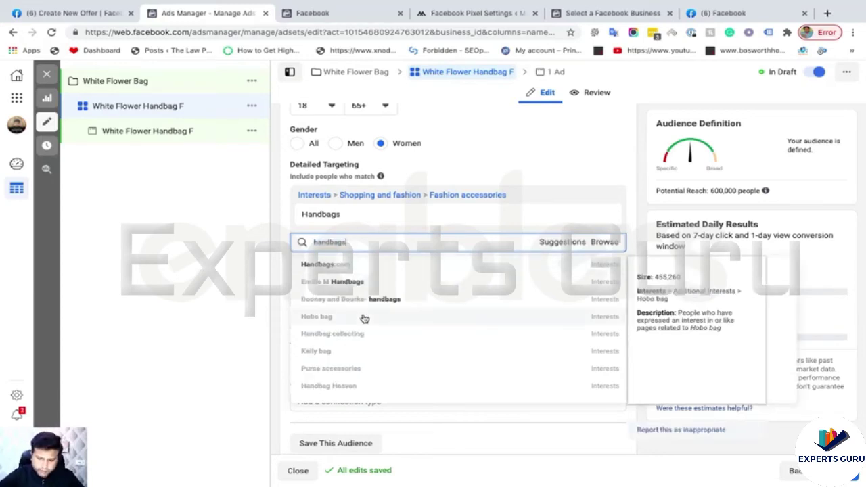
scroll(362, 314, "down", 1)
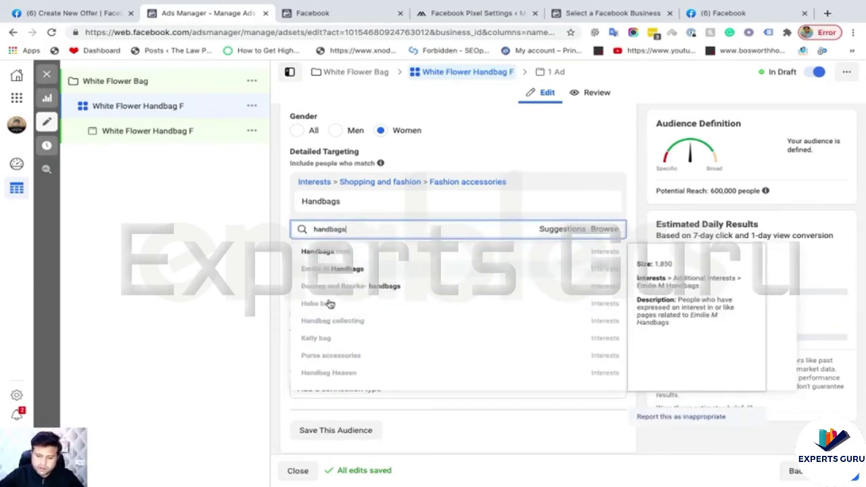
scroll(356, 334, "down", 2)
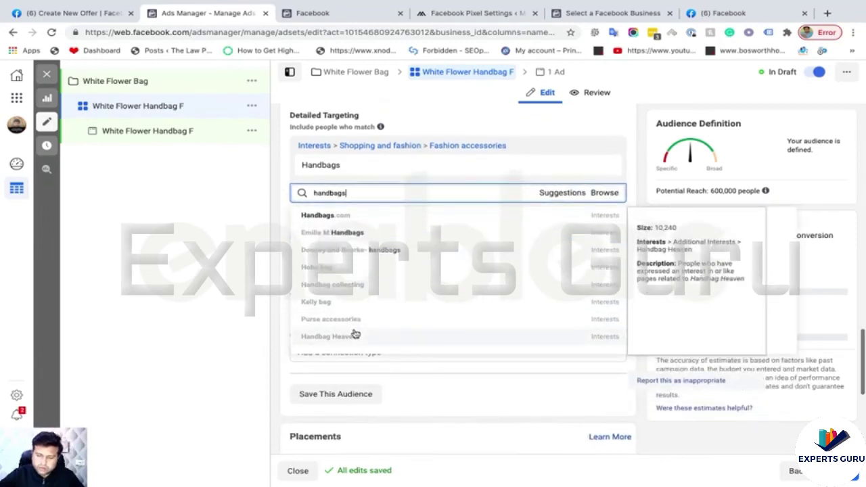
scroll(355, 332, "up", 2)
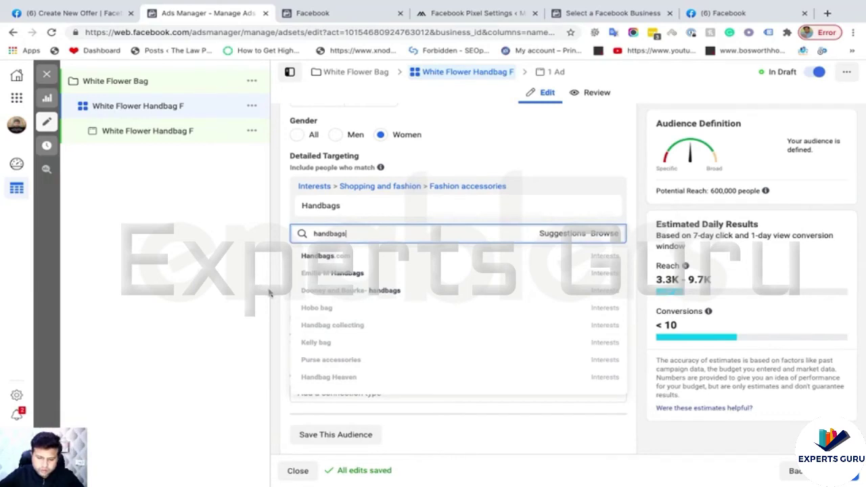
left_click(268, 292)
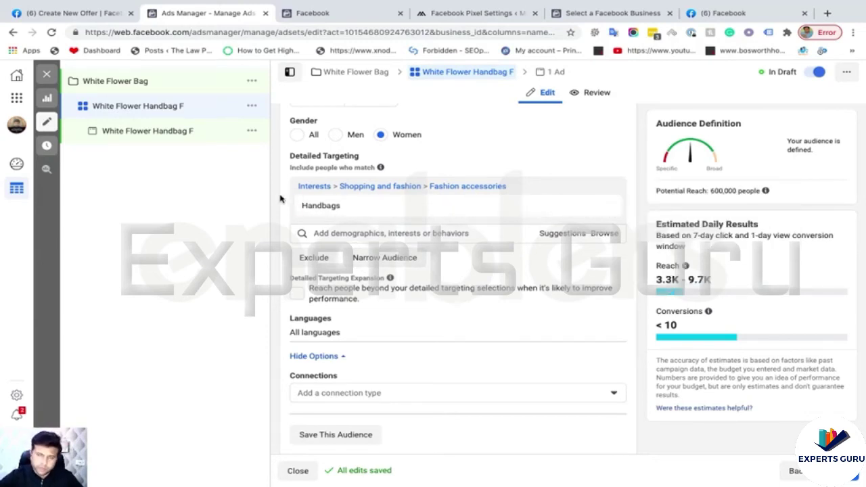
Search detailed targeting for "handbags" again and add the Hobo bag interest to the audience.
scroll(301, 207, "up", 1)
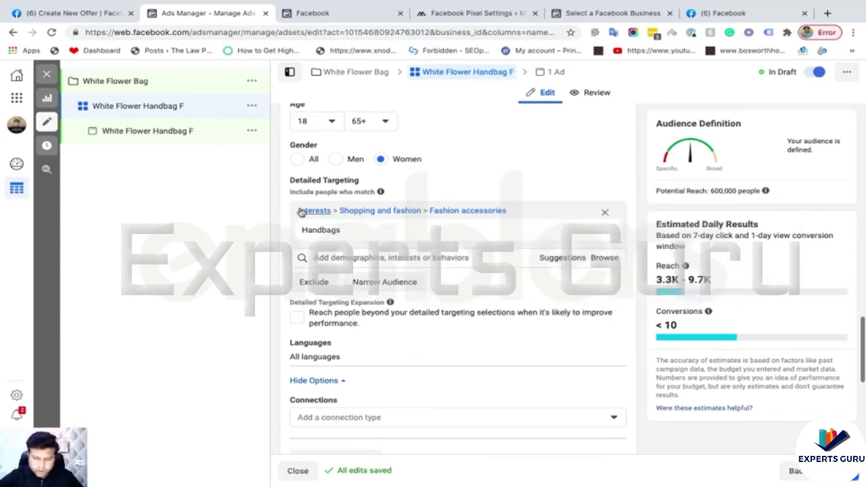
left_click(359, 258)
type("hand bags")
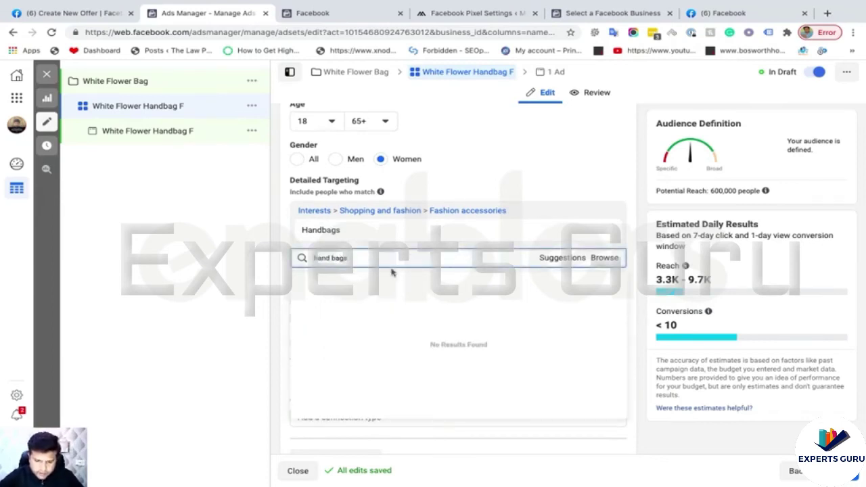
key("BackSpace")
key("BackSpace")
key("BackSpace")
key("BackSpace")
key("BackSpace")
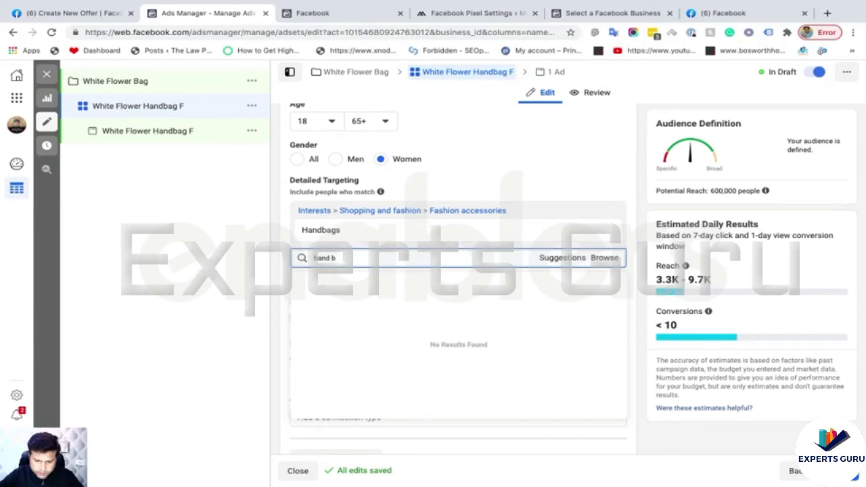
type("bags")
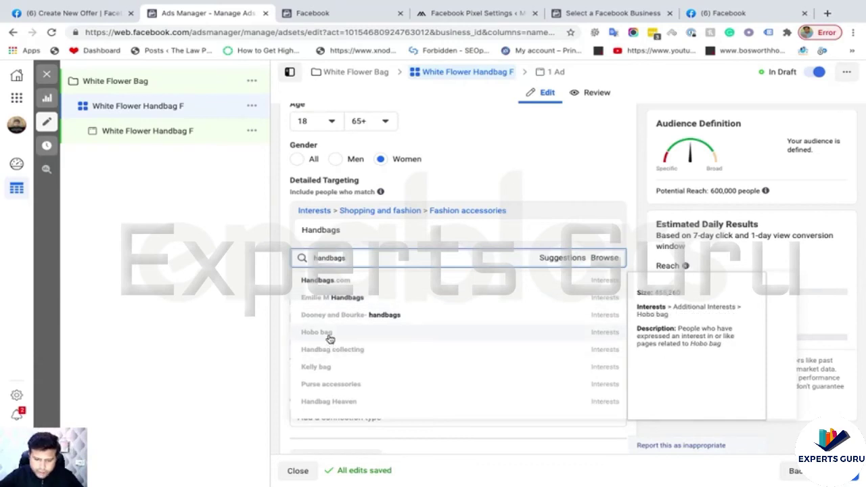
left_click(330, 336)
left_click(374, 300)
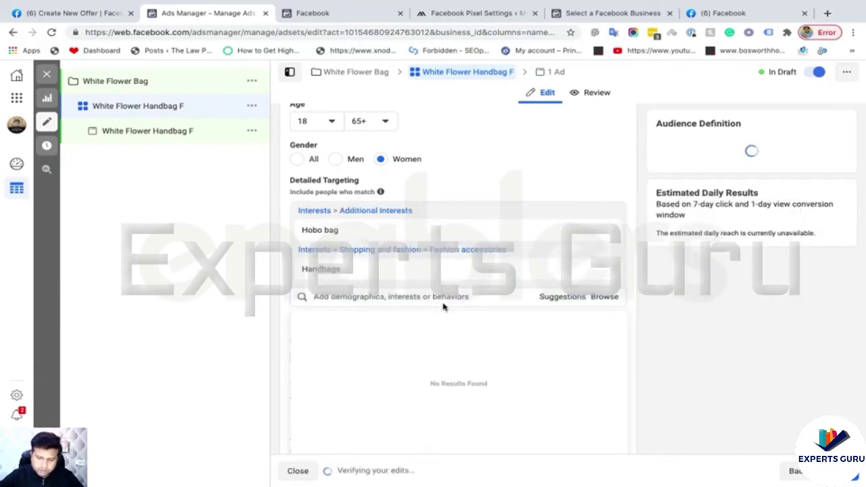
Remove the Hobo bag interest from the detailed targeting, keeping the Handbags interest.
left_click(287, 242)
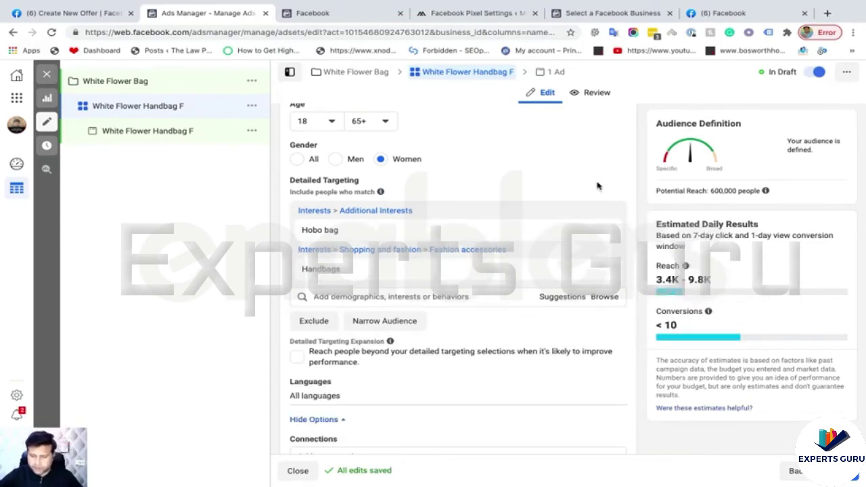
mouse_move(512, 229)
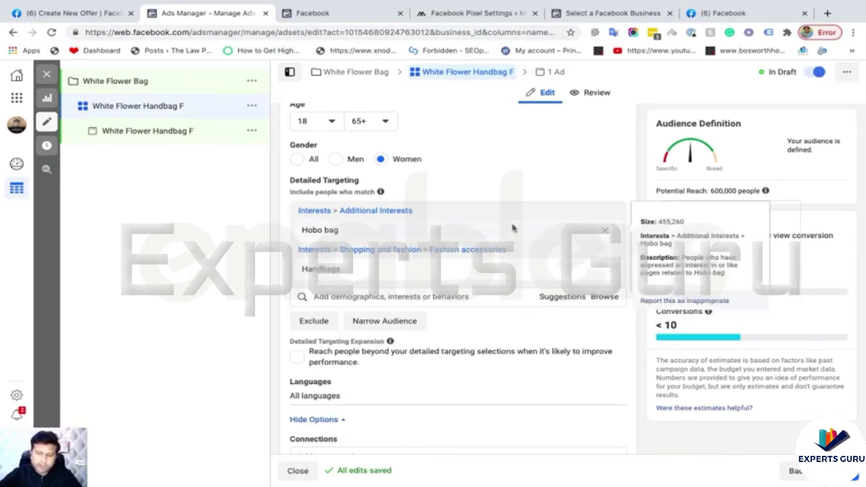
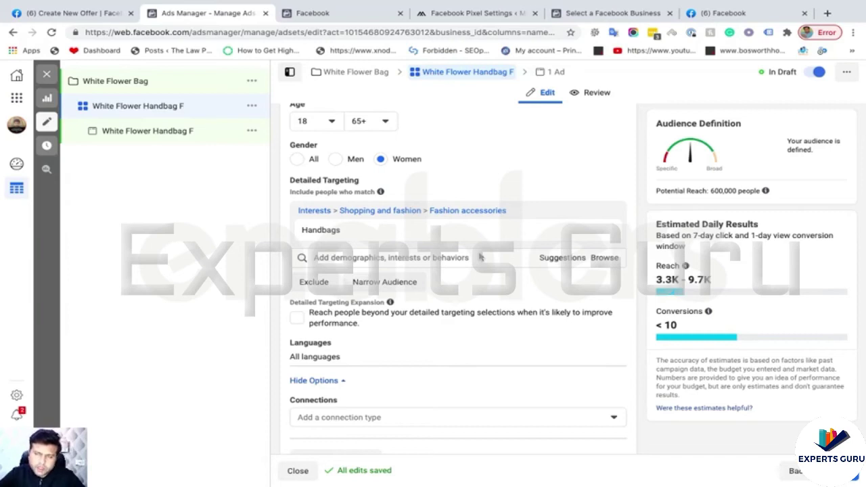
mouse_move(338, 231)
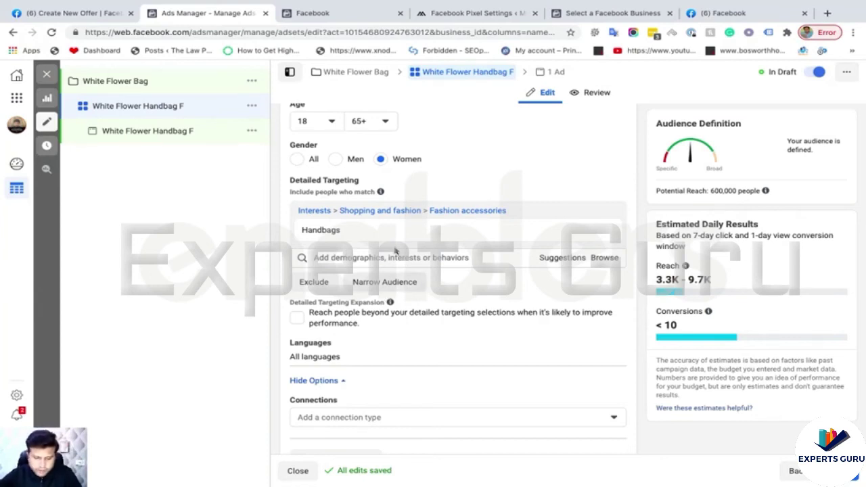
Narrow the audience with a must-also-match condition and browse its Demographics categories down to Education Level.
scroll(407, 251, "down", 1)
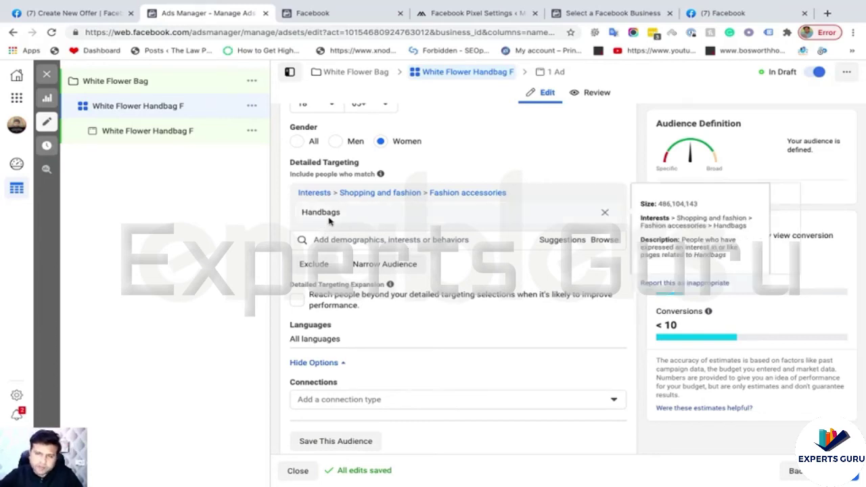
left_click(382, 267)
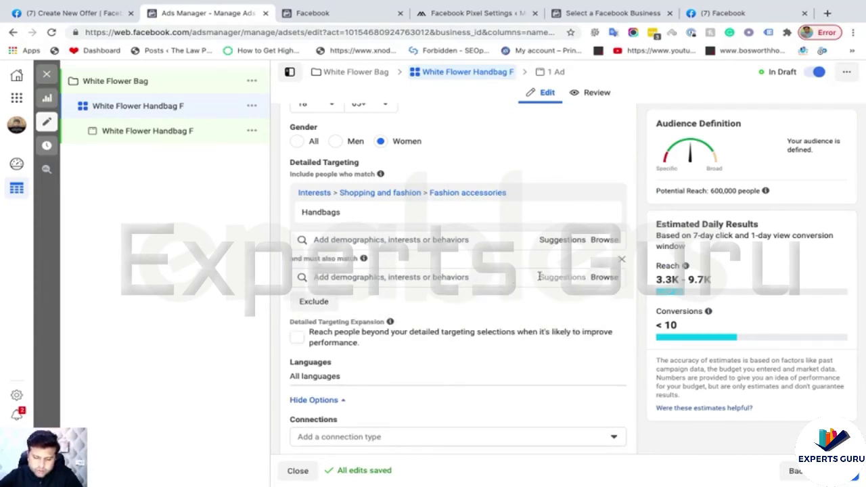
left_click(572, 276)
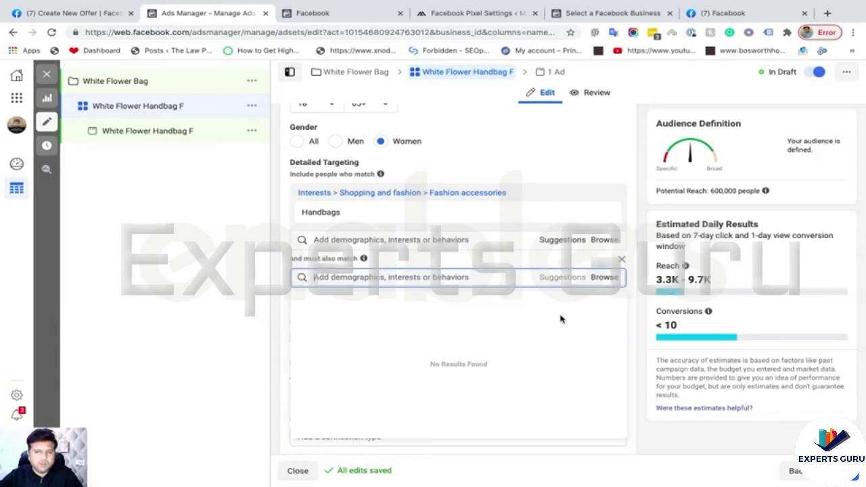
left_click(600, 280)
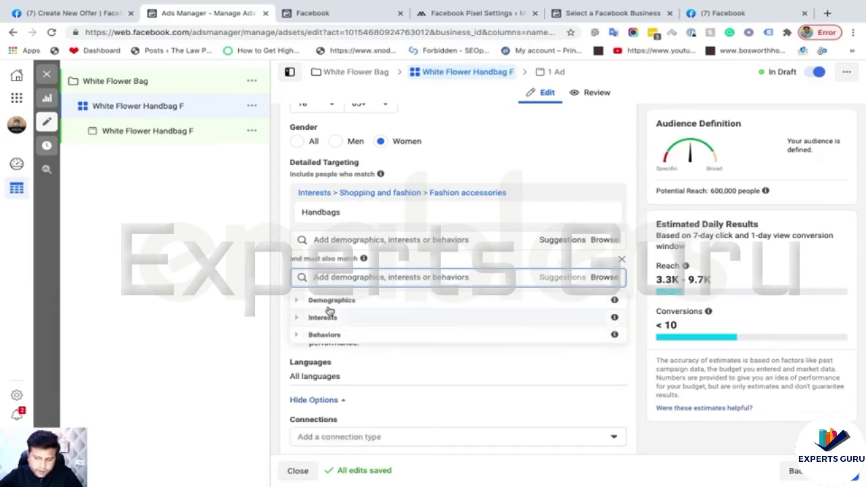
left_click(300, 301)
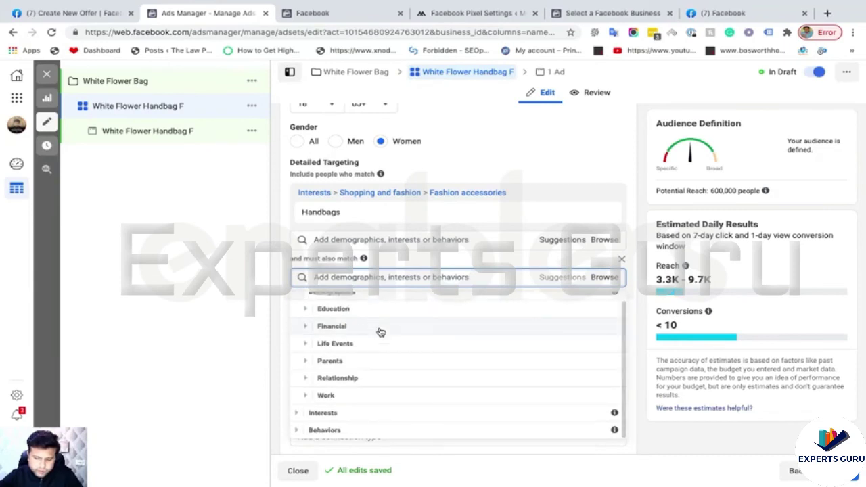
left_click(306, 309)
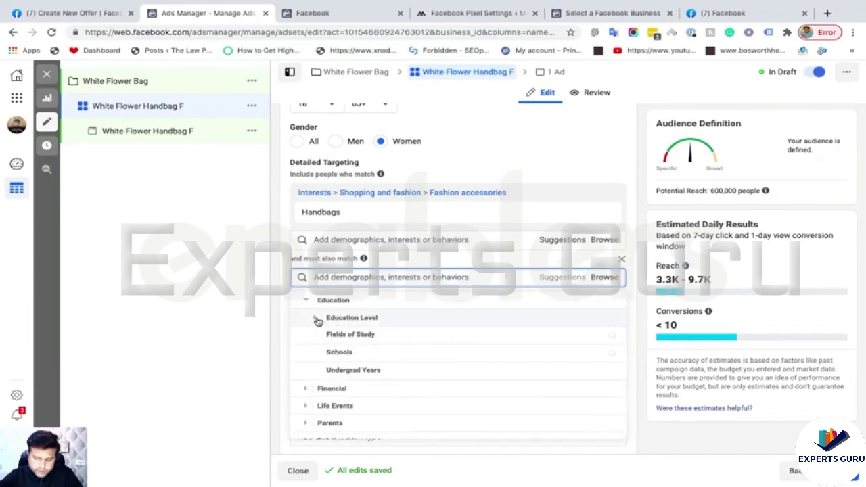
left_click(317, 321)
Look through the education levels and add In college as the must-also-match condition.
scroll(405, 371, "down", 5)
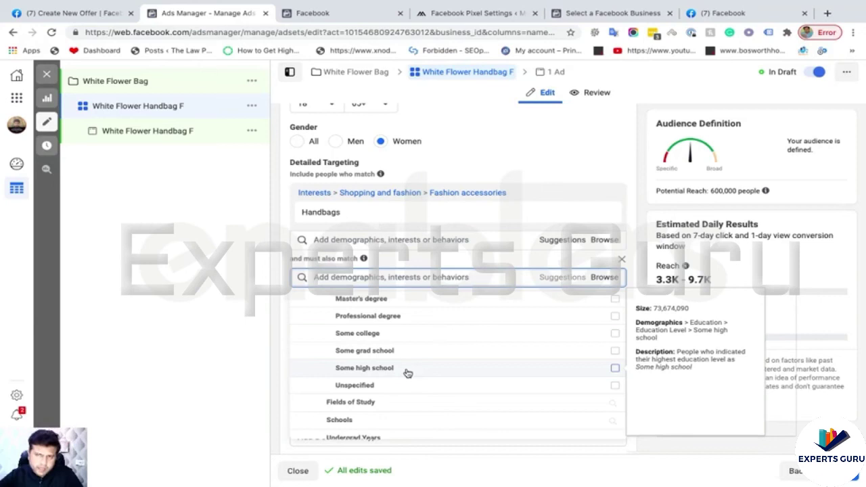
scroll(383, 350, "down", 1)
scroll(382, 351, "up", 3)
scroll(383, 352, "up", 3)
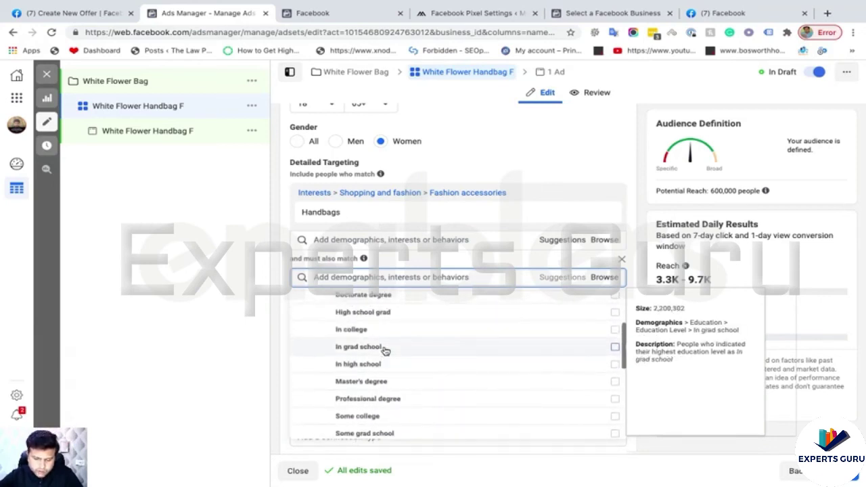
scroll(382, 363, "up", 1)
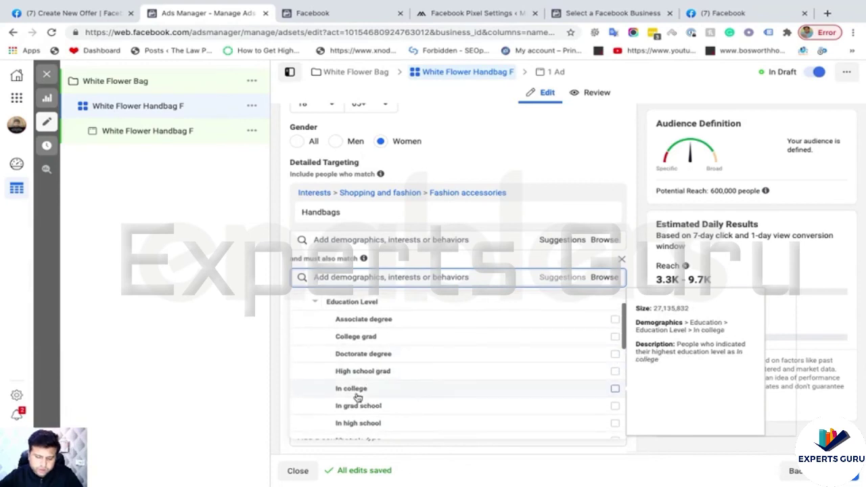
left_click(615, 388)
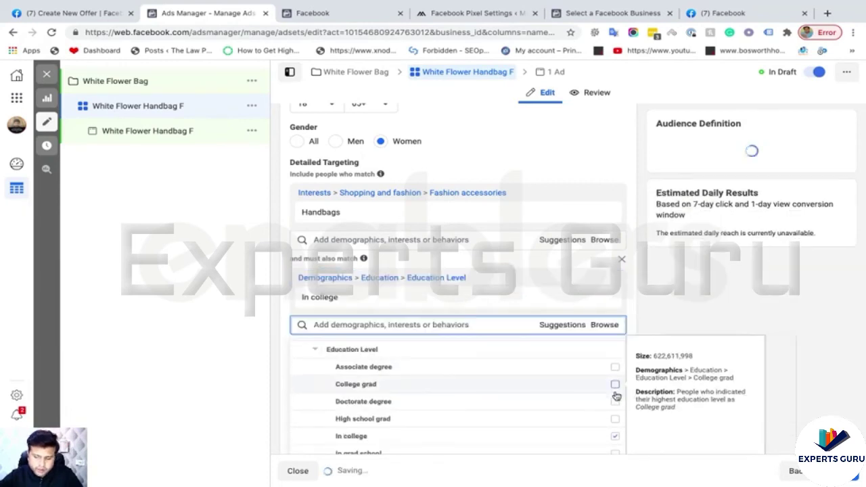
left_click(636, 271)
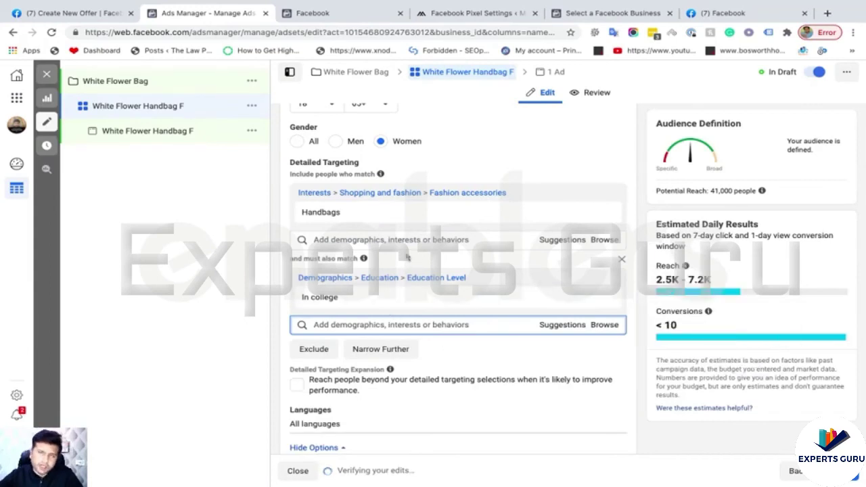
Check the potential reach of the narrowed audience, and remove the In college education condition.
scroll(355, 240, "up", 1)
mouse_move(349, 232)
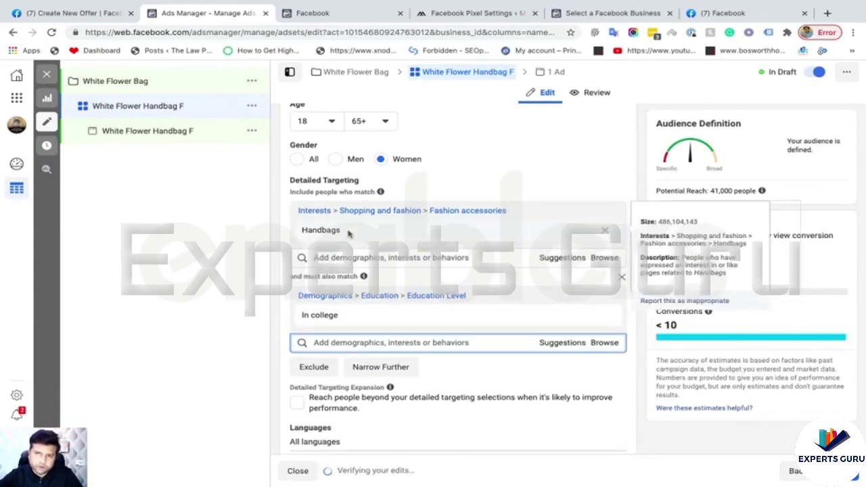
mouse_move(322, 317)
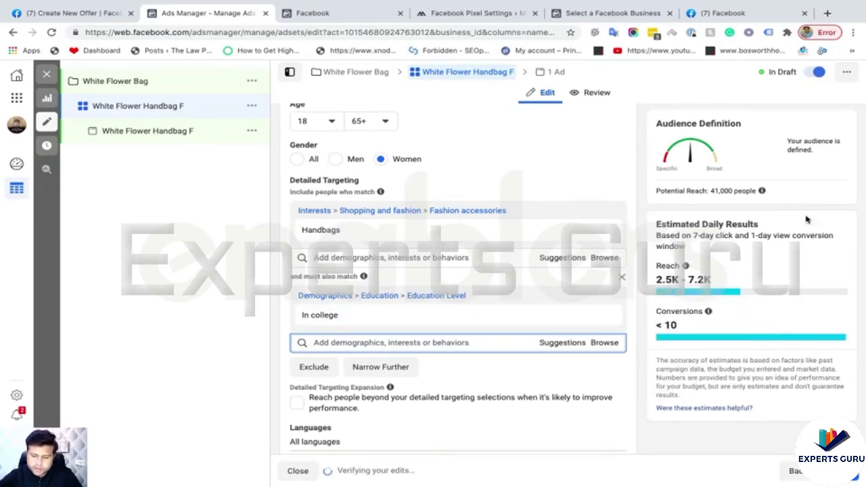
double_click(720, 191)
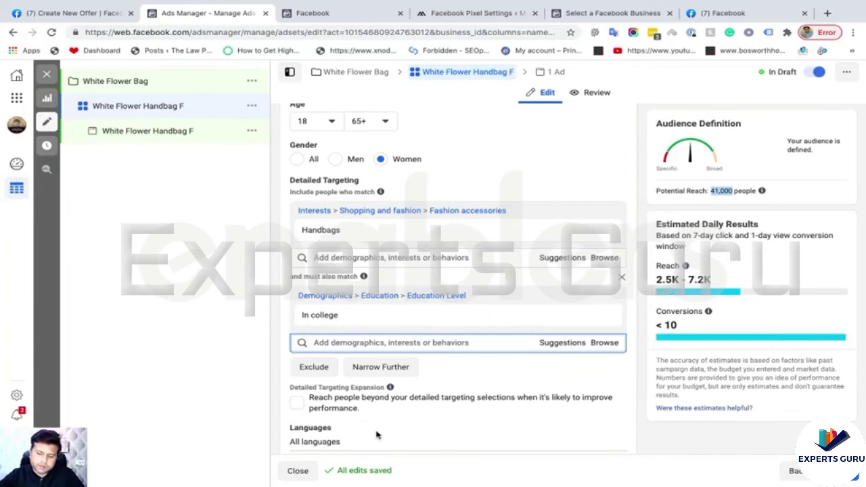
mouse_move(465, 325)
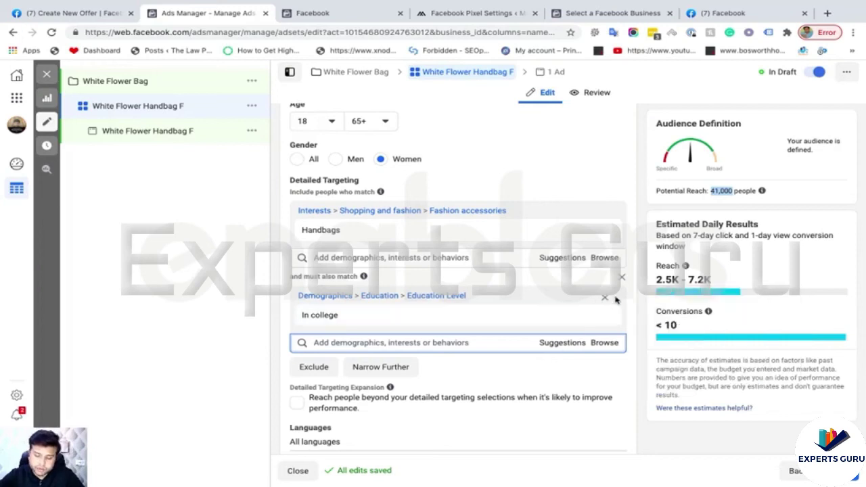
left_click(606, 299)
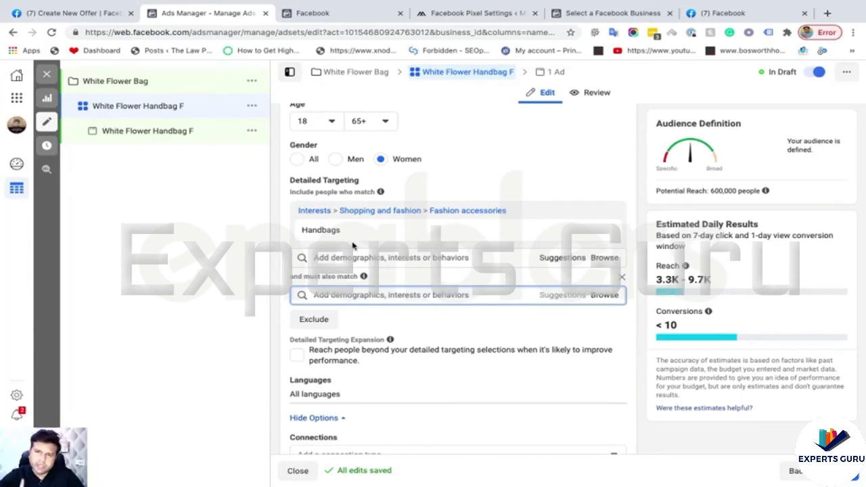
mouse_move(339, 240)
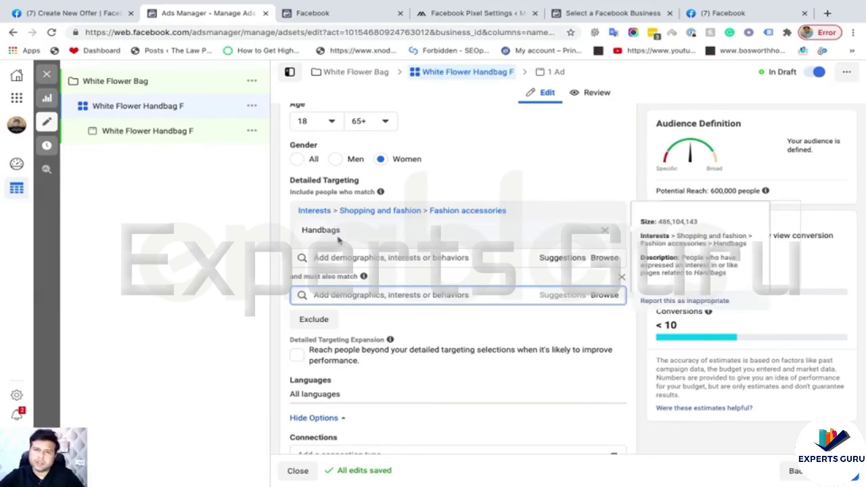
Try searching for "handbags" in the must-also-match condition, and clear the search text.
left_click(342, 297)
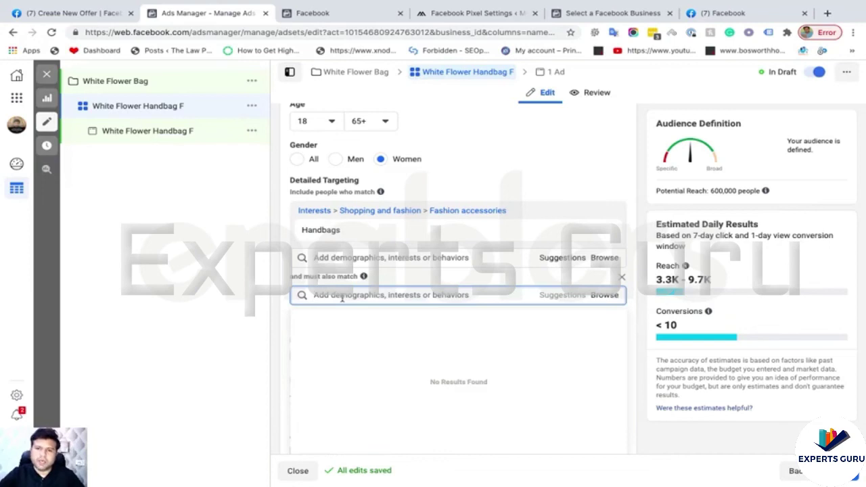
type("handbags")
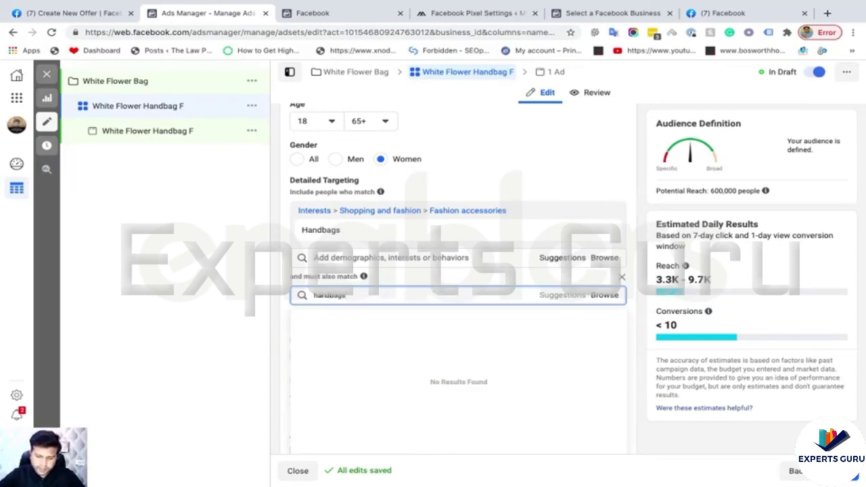
scroll(358, 332, "down", 1)
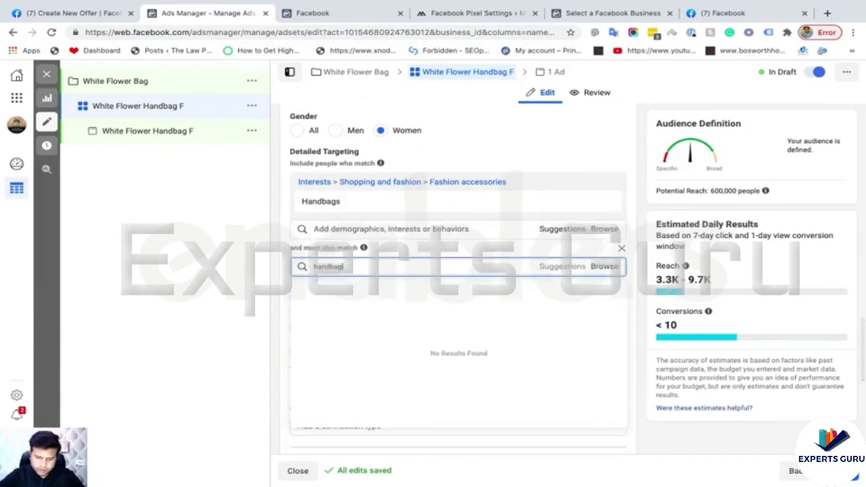
key("BackSpace")
key("BackSpace")
key("BackSpace")
key("BackSpace")
key("BackSpace")
key("BackSpace")
key("BackSpace")
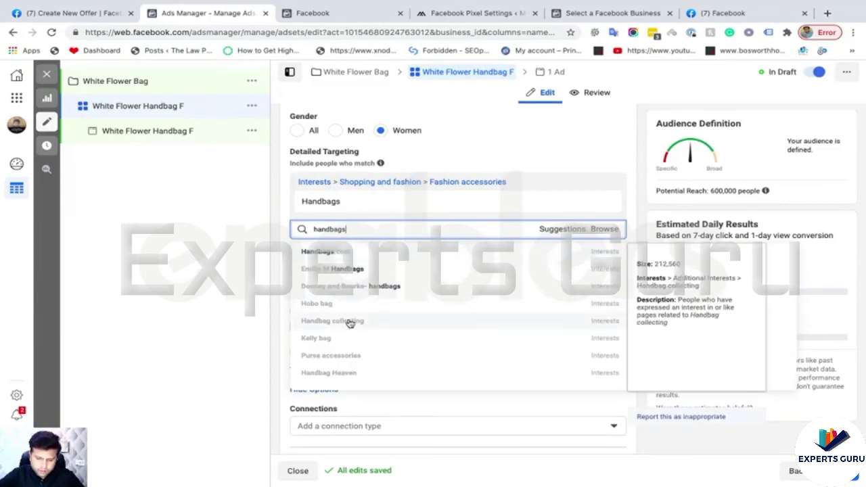
Try adding the Kelly bag interest from the "handbags" suggestions to the included audience, and remove it again.
scroll(350, 323, "down", 1)
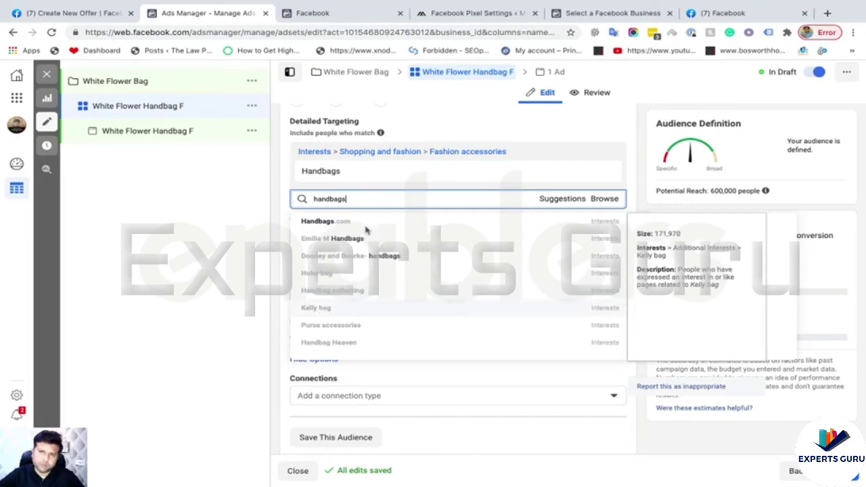
left_click(410, 237)
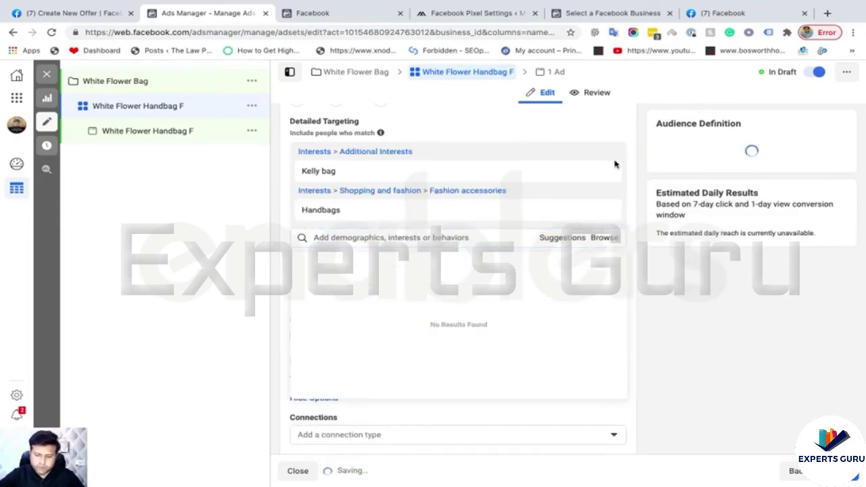
mouse_move(611, 172)
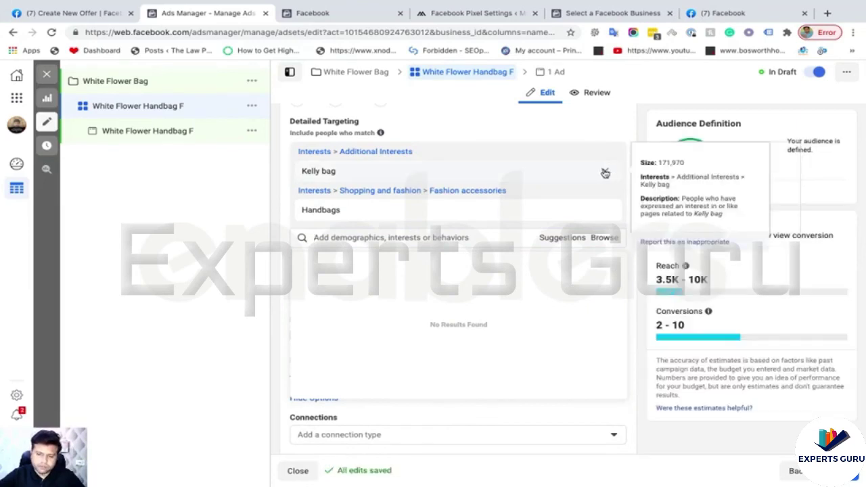
left_click(605, 174)
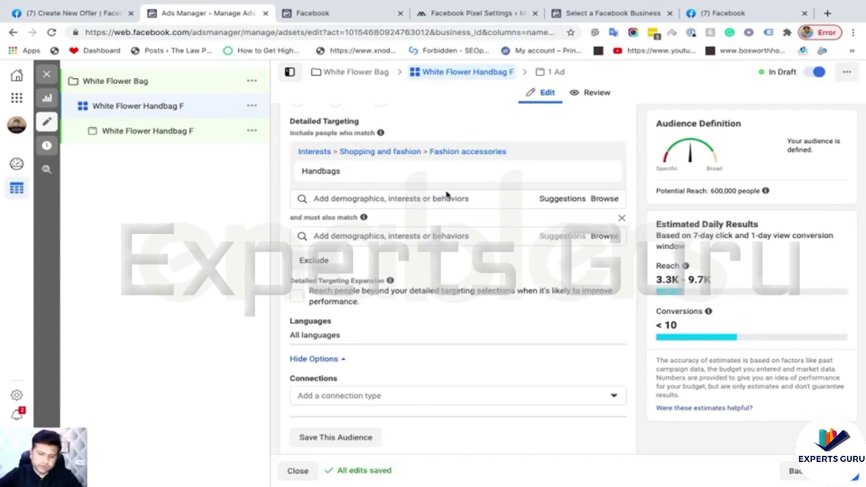
mouse_move(336, 176)
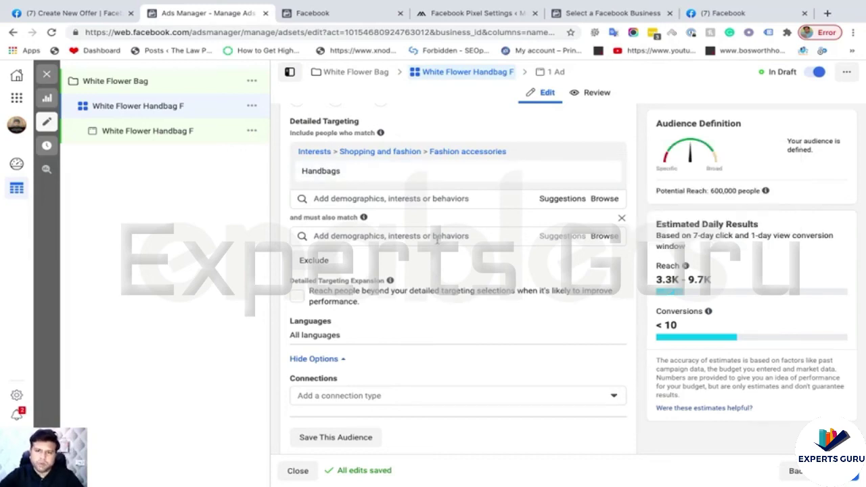
Remove the empty must-also-match condition from the detailed targeting.
scroll(437, 238, "up", 3)
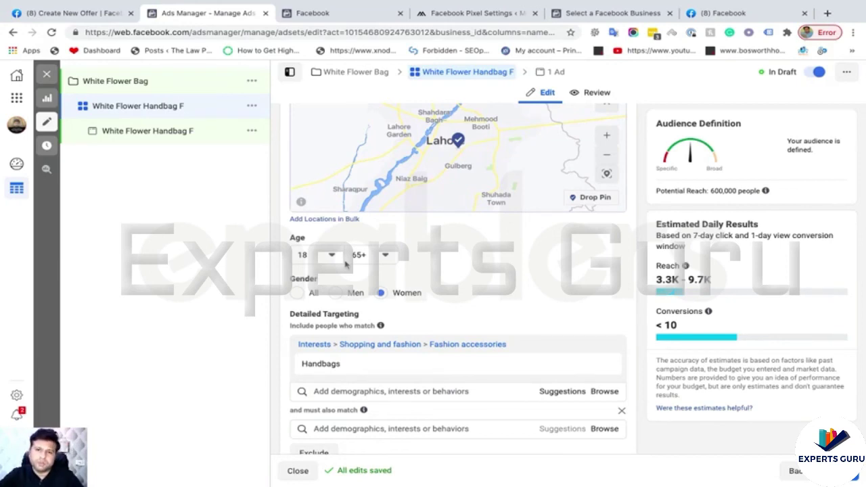
scroll(437, 281, "down", 3)
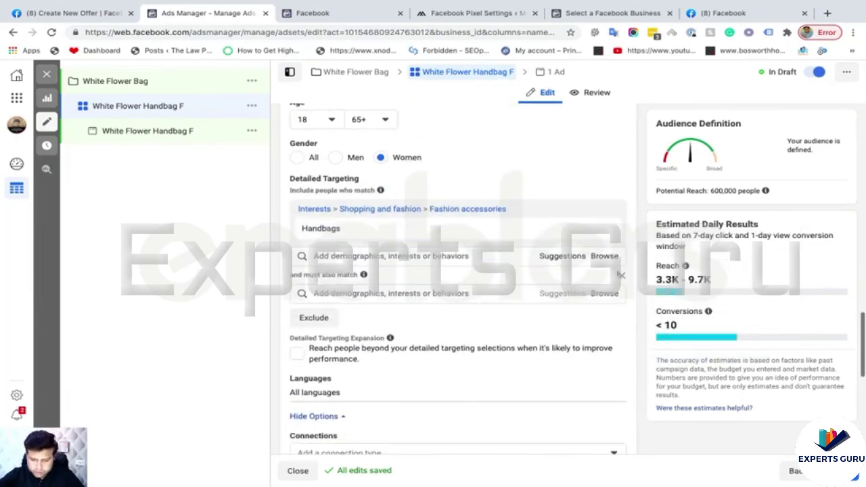
left_click(622, 275)
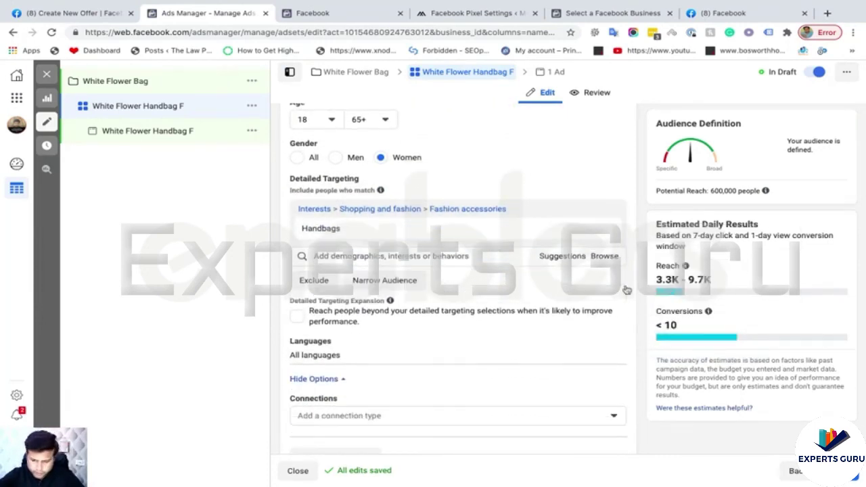
scroll(491, 277, "down", 2)
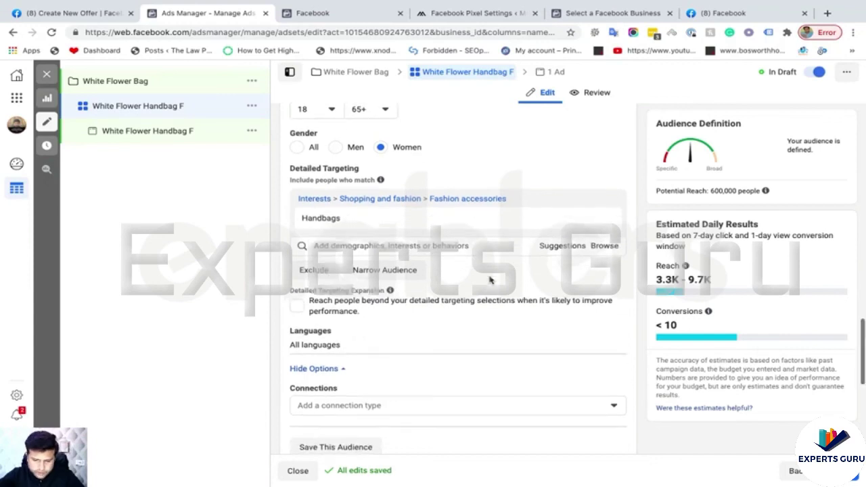
scroll(491, 279, "down", 1)
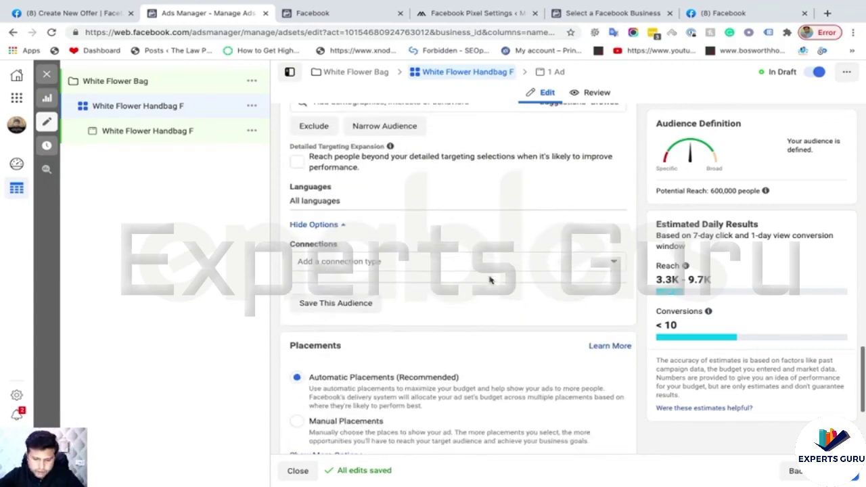
Examine the available connection types without choosing one, and review the audience's location, age, gender and detailed targeting.
left_click(356, 263)
scroll(386, 257, "down", 1)
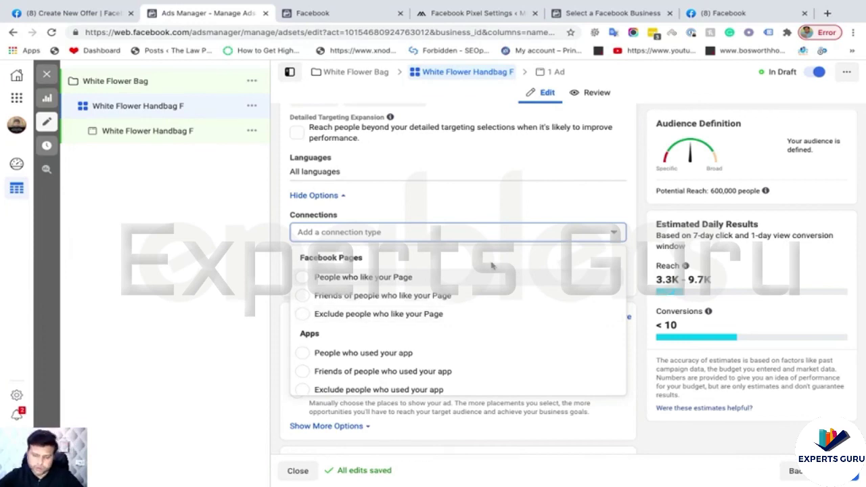
left_click(617, 233)
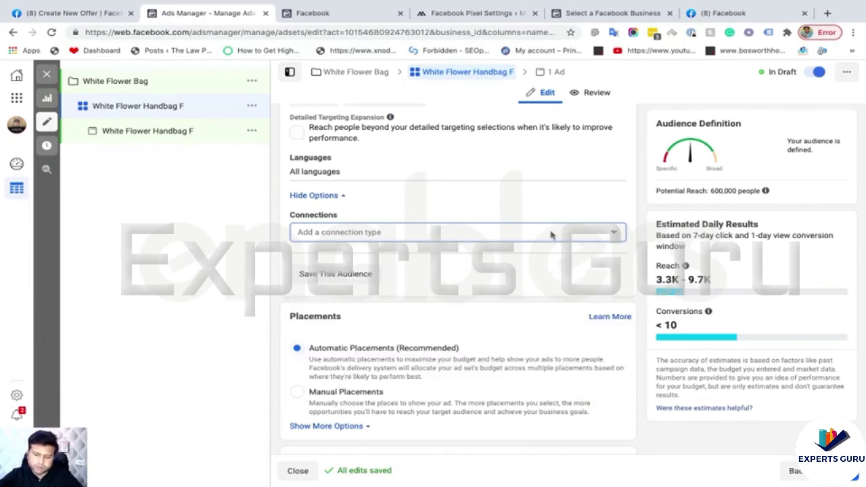
scroll(520, 222, "up", 3)
scroll(519, 222, "up", 5)
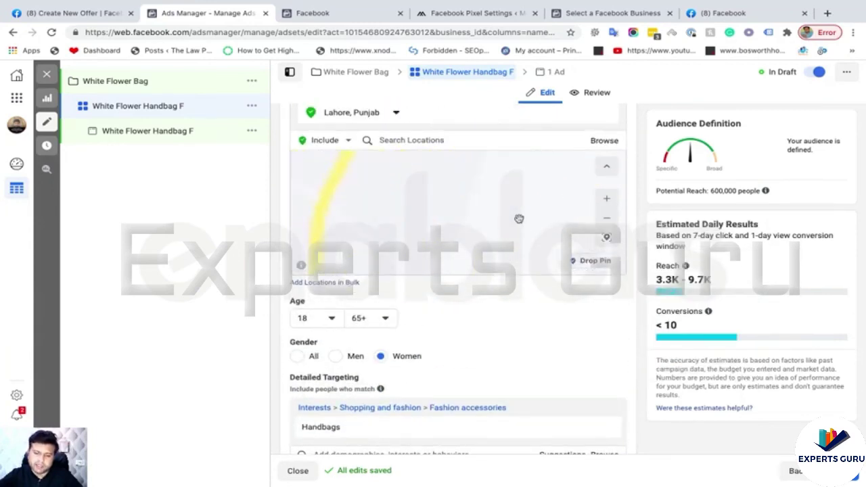
scroll(483, 335, "down", 4)
scroll(483, 337, "down", 1)
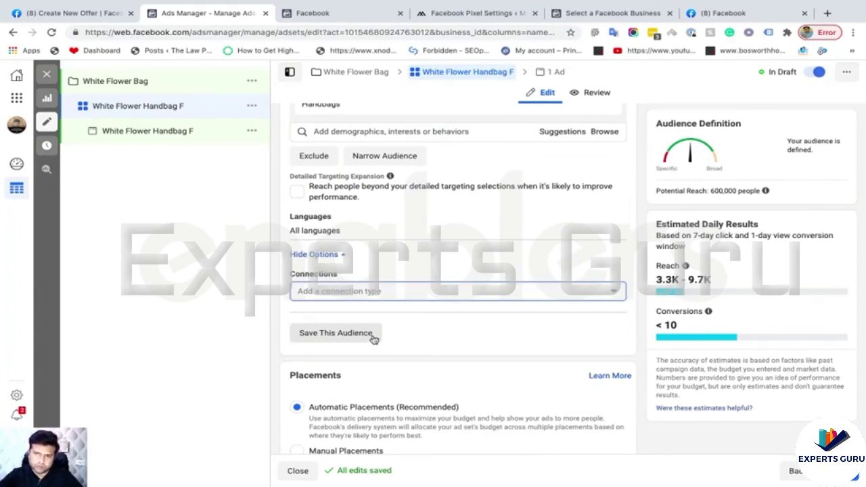
scroll(425, 246, "up", 1)
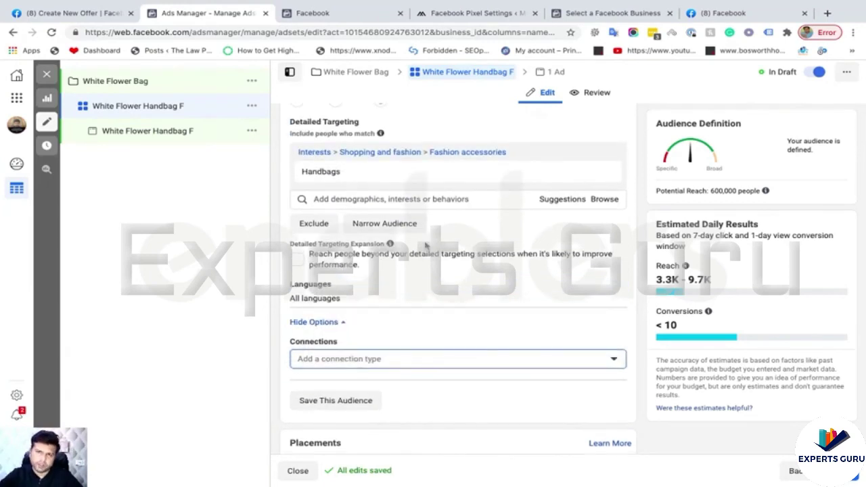
Switch the ad set to Manual Placements, and examine the selectable platforms and the full list of placements.
scroll(481, 272, "down", 2)
scroll(448, 311, "down", 3)
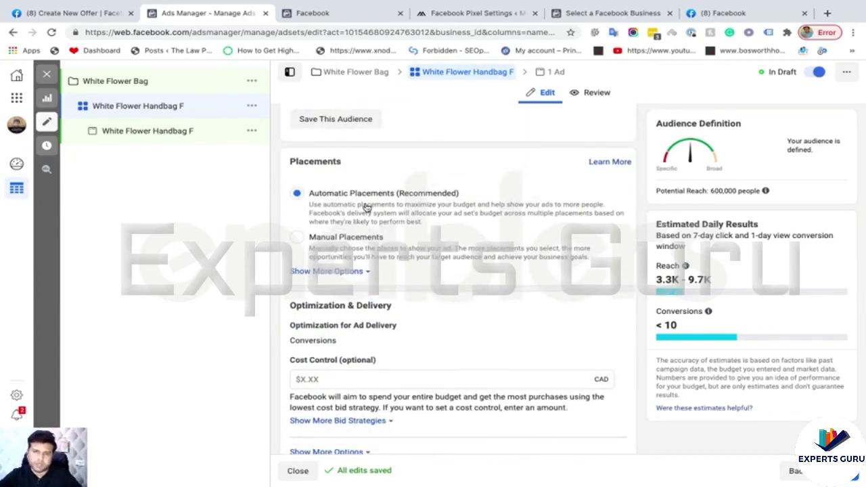
left_click(297, 238)
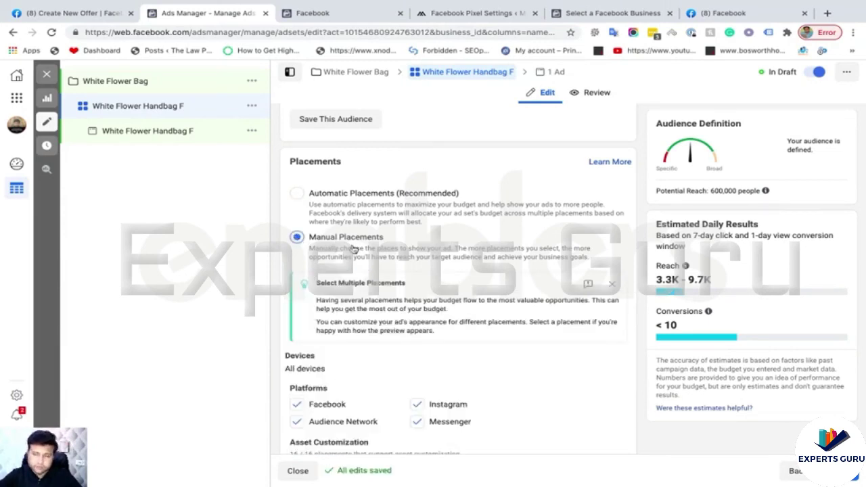
scroll(443, 209, "down", 2)
scroll(443, 208, "down", 3)
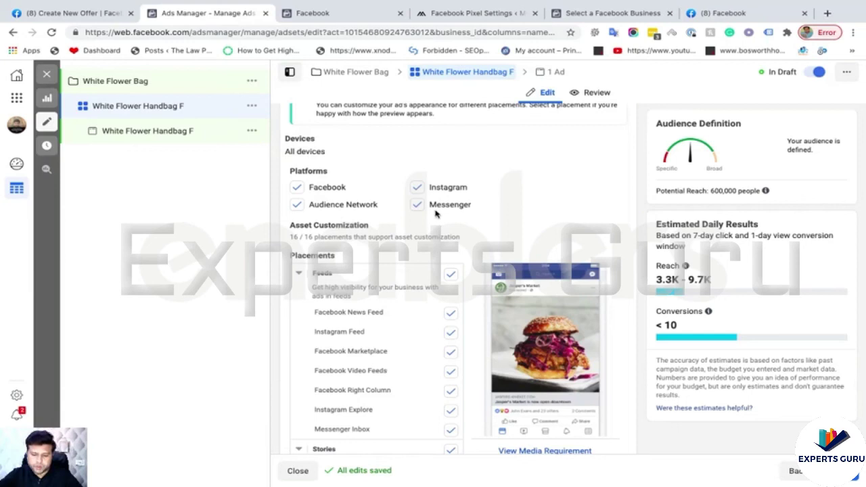
scroll(435, 213, "down", 3)
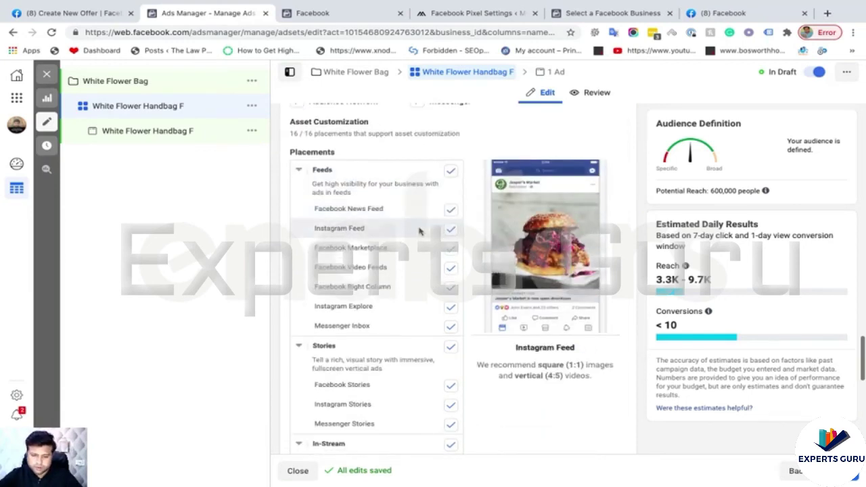
scroll(379, 203, "down", 6)
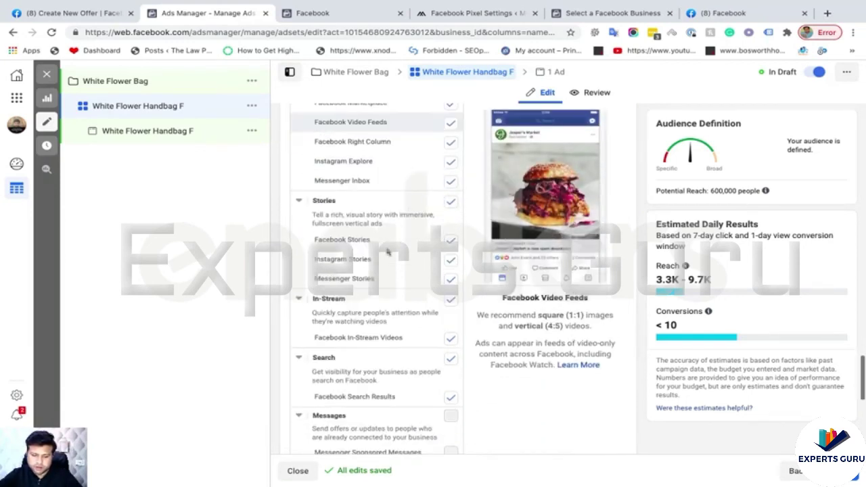
scroll(378, 240, "down", 5)
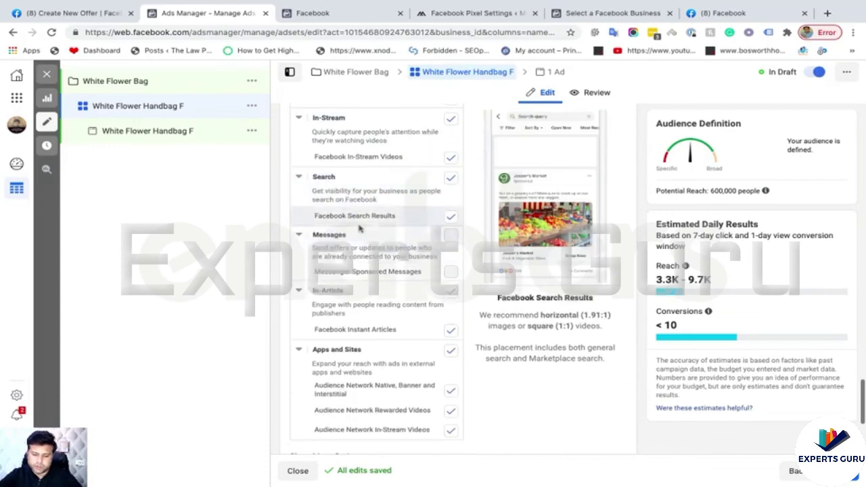
scroll(353, 231, "down", 2)
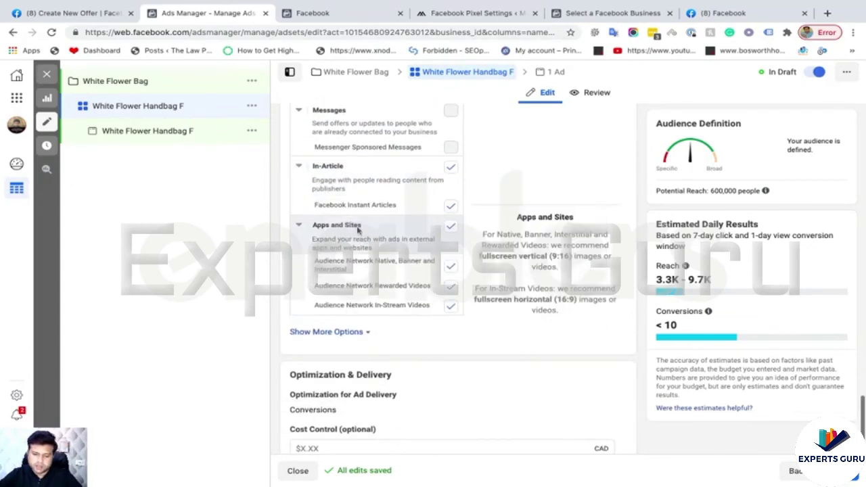
Try excluding the In-Stream placements from the manual selection, and include them again.
scroll(379, 234, "up", 2)
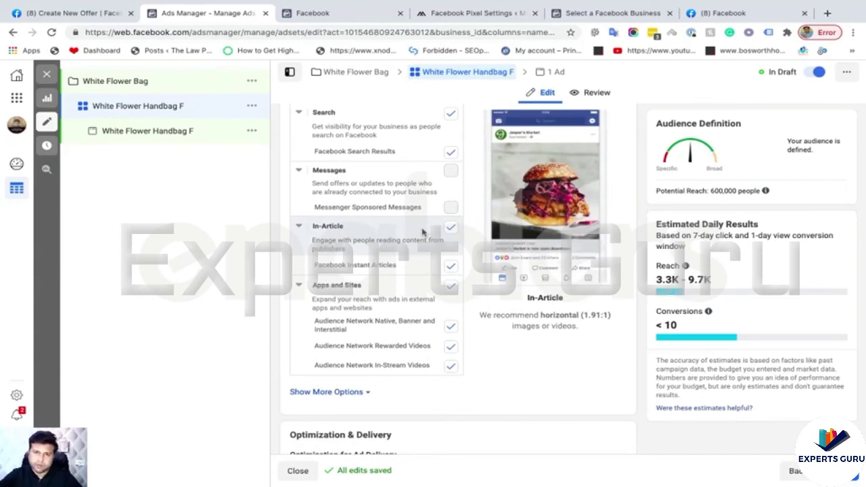
scroll(494, 325, "up", 6)
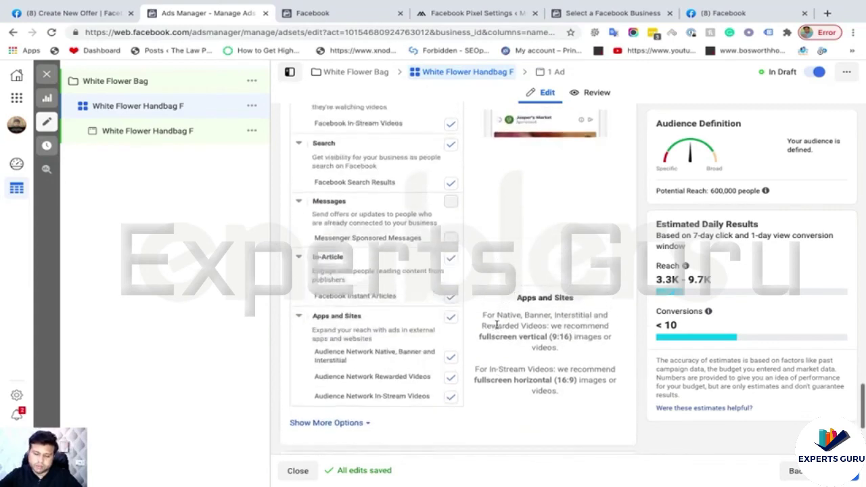
scroll(433, 305, "up", 6)
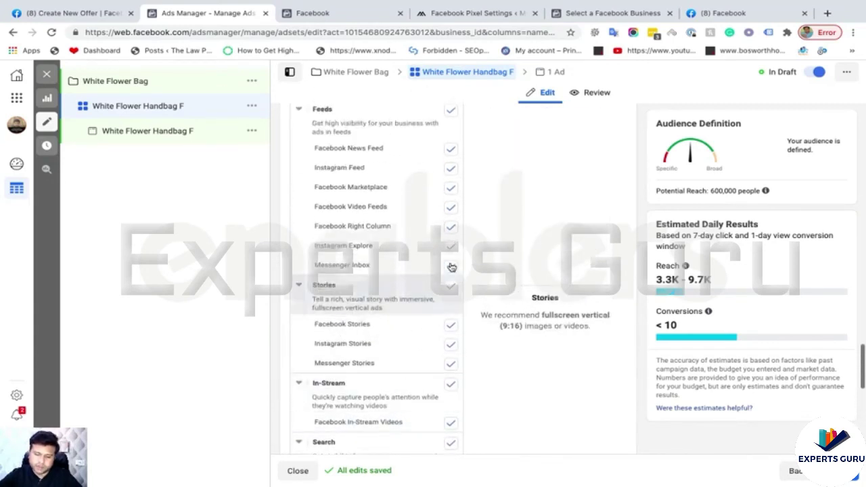
scroll(451, 267, "down", 9)
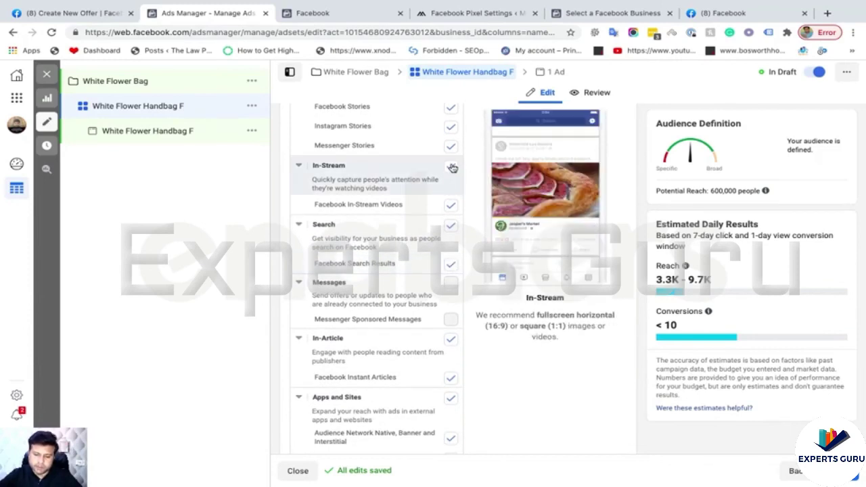
left_click(451, 166)
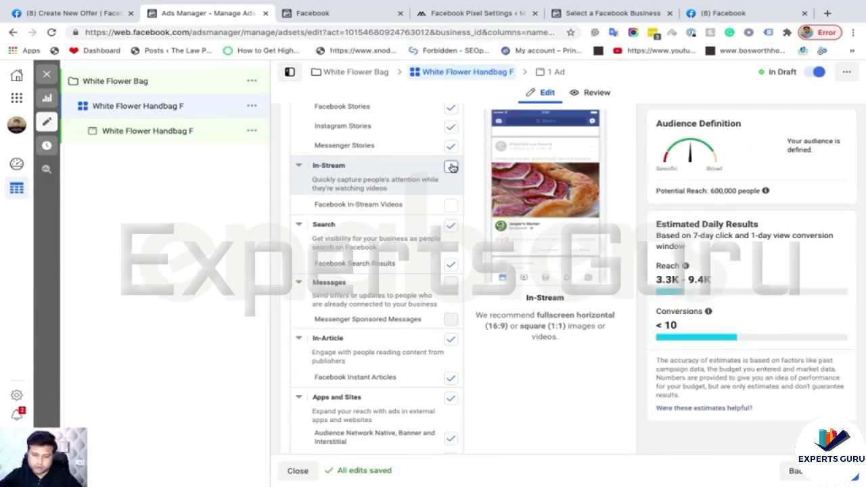
left_click(439, 230)
scroll(440, 230, "down", 5)
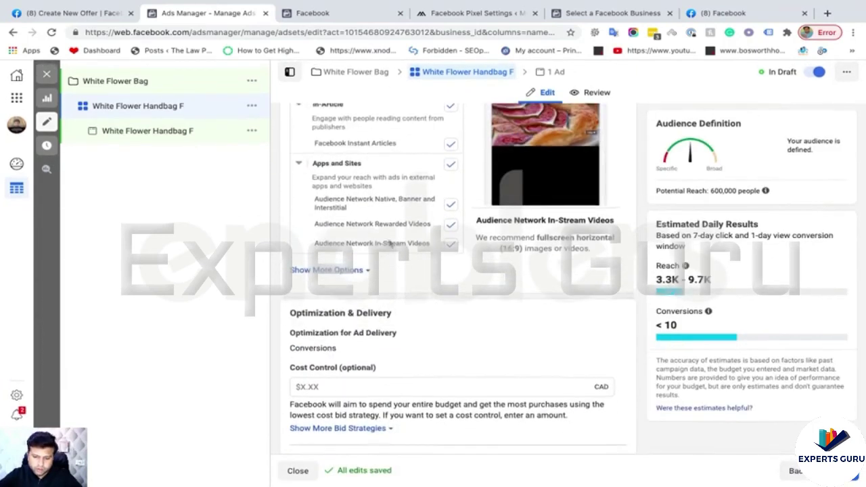
Show the additional placement options, and examine the mobile device choices and brand safety settings, keeping All Mobile Devices.
left_click(351, 269)
scroll(433, 300, "down", 2)
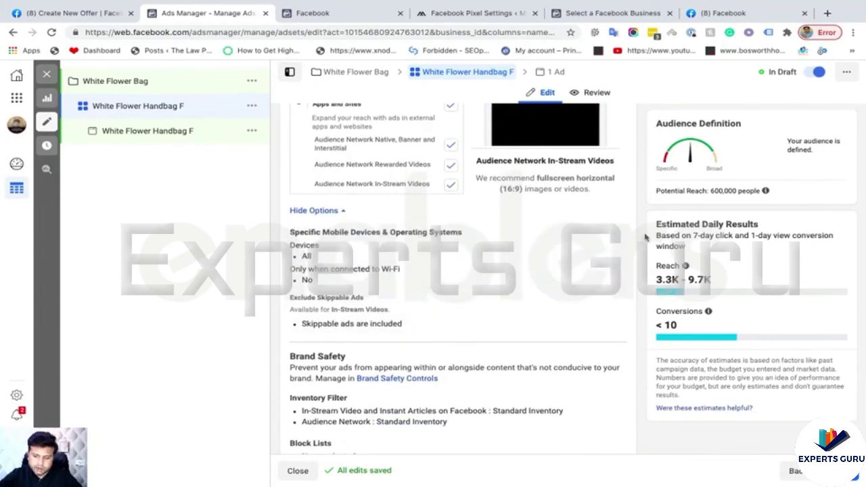
left_click(610, 235)
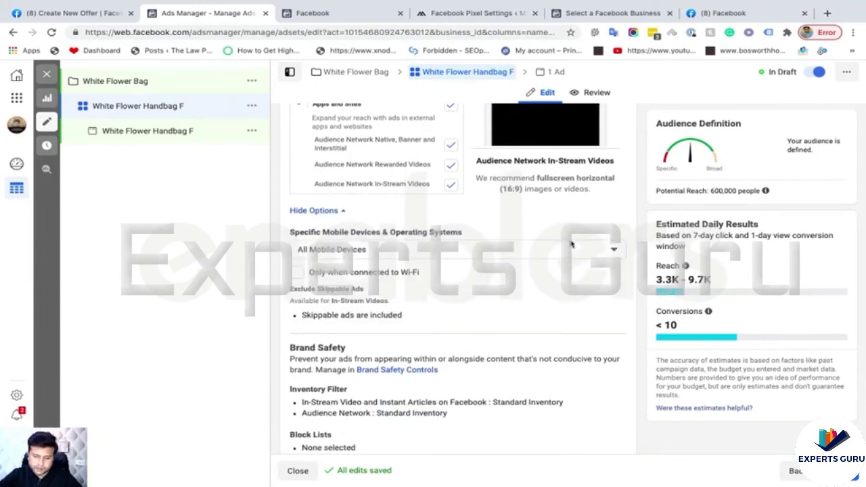
left_click(341, 251)
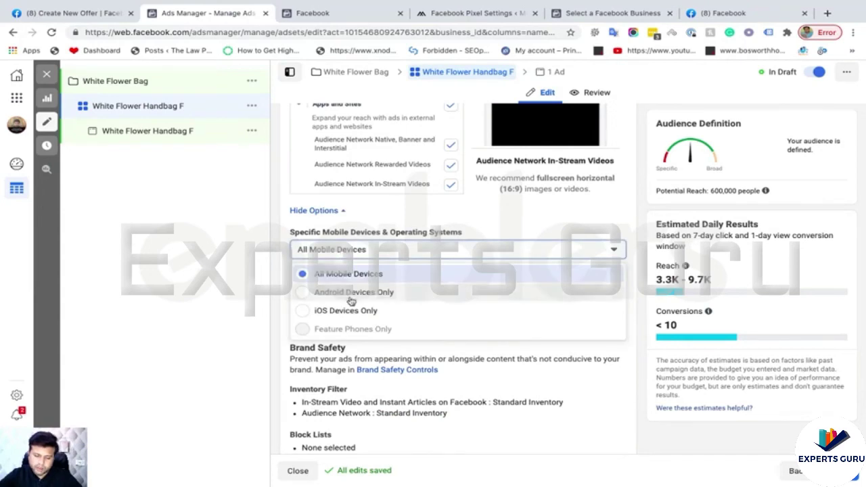
left_click(483, 231)
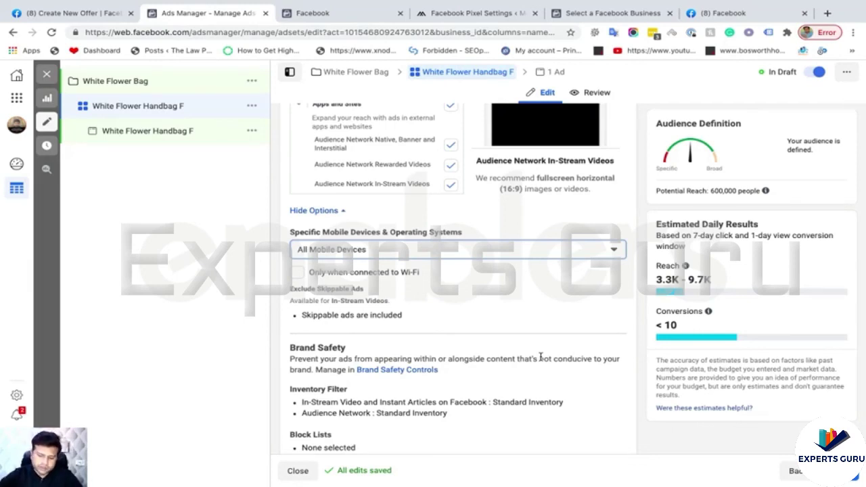
scroll(510, 305, "down", 3)
scroll(509, 306, "down", 1)
Set the ad set's placements to Automatic Placements (Recommended).
scroll(510, 306, "up", 6)
scroll(510, 307, "up", 6)
scroll(510, 306, "up", 1)
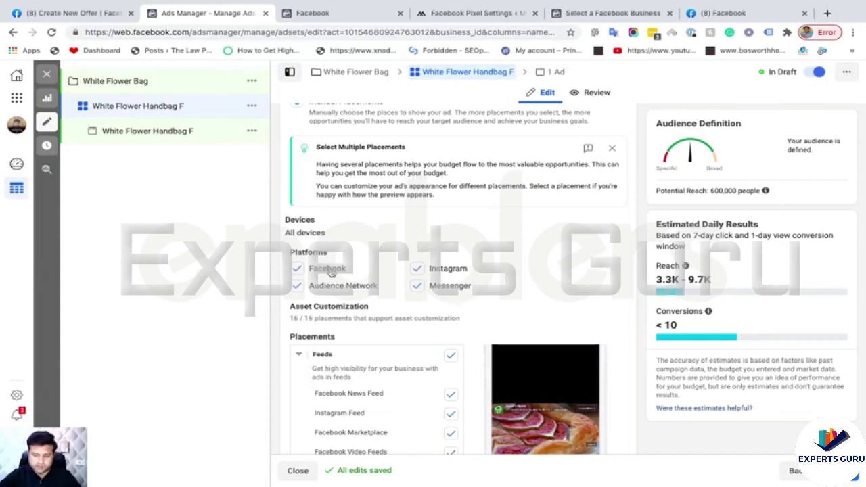
scroll(453, 247, "up", 2)
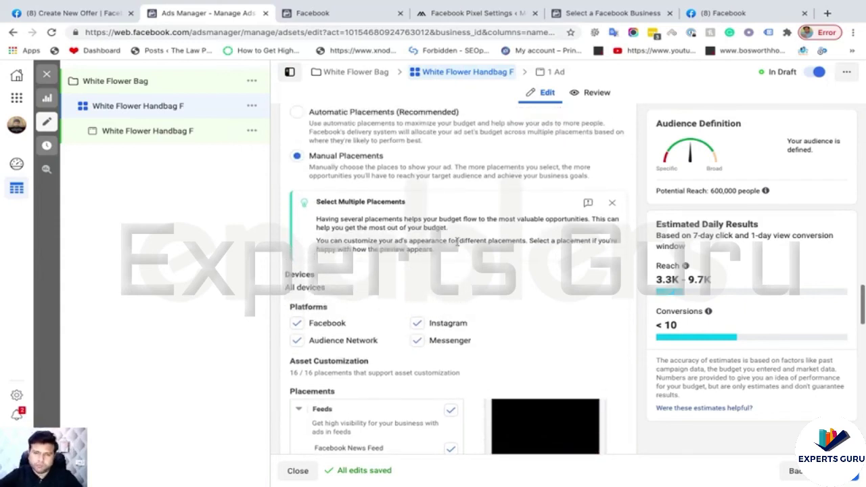
scroll(458, 242, "down", 1)
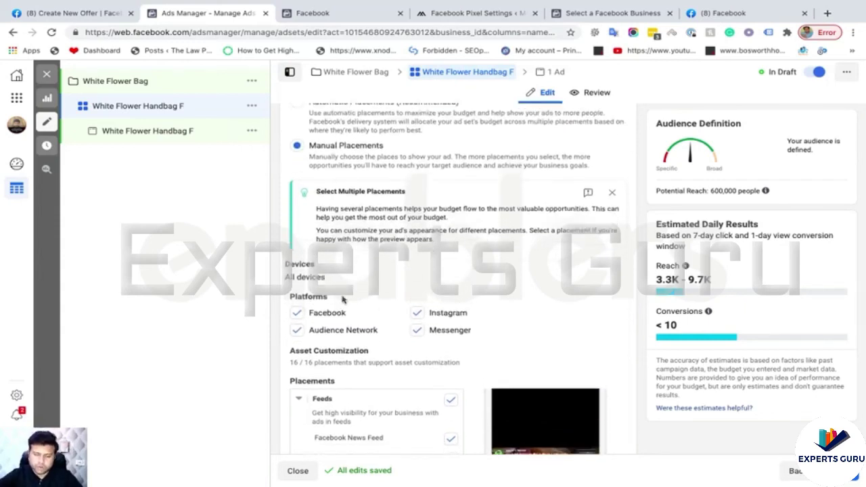
scroll(342, 299, "up", 2)
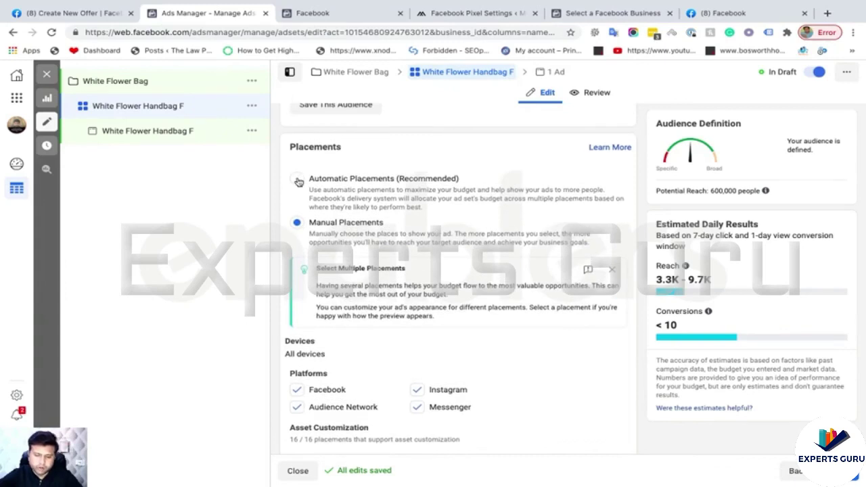
left_click(297, 180)
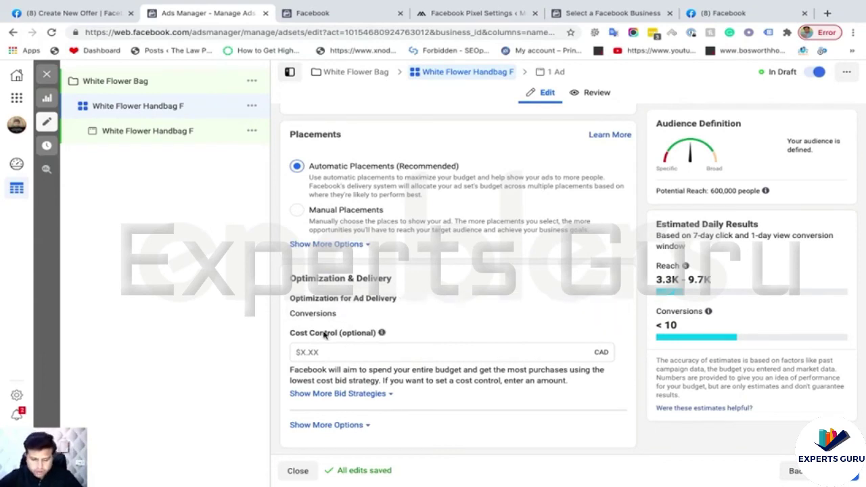
Examine the optional cost control and the additional bid strategies under Optimization & Delivery, leaving the cost amount empty.
left_click(356, 350)
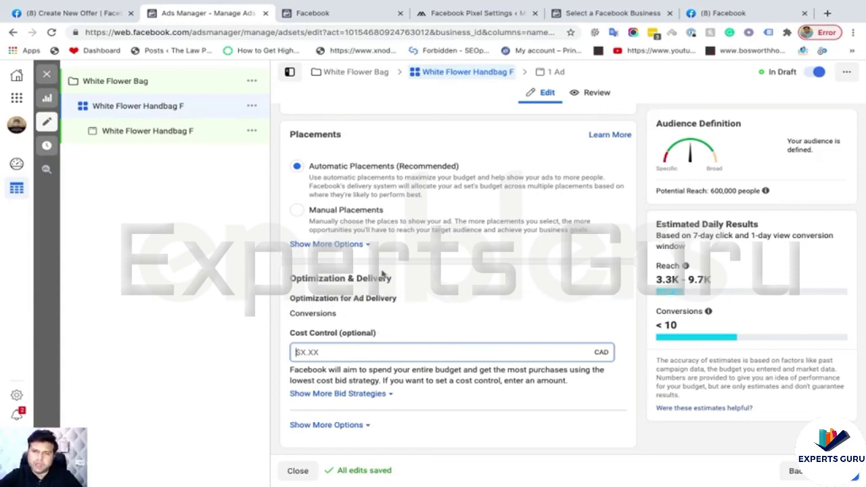
left_click(356, 394)
scroll(448, 338, "down", 2)
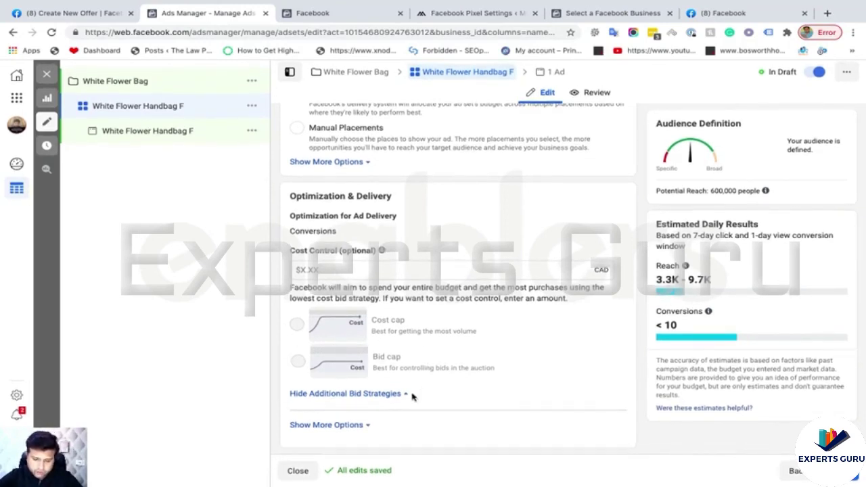
Examine the conversion window choices, keep 7 days click or 1 day view, and collapse the additional bid strategies and delivery options.
left_click(352, 424)
scroll(407, 403, "down", 2)
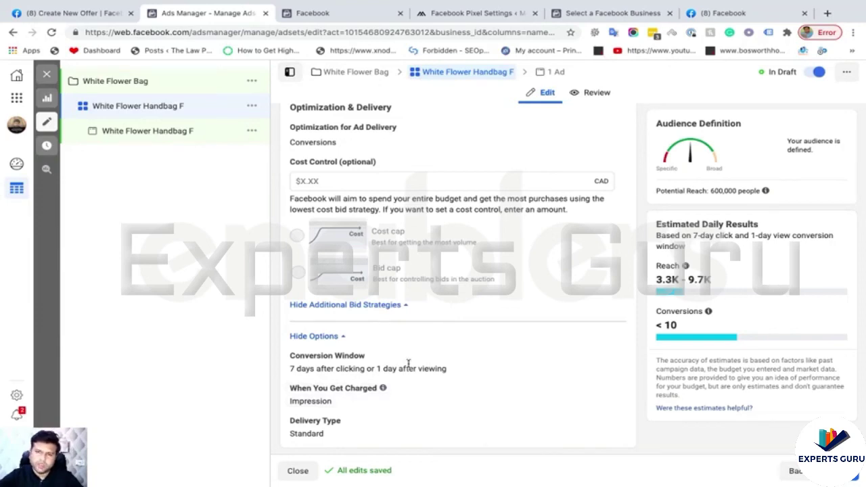
left_click(612, 357)
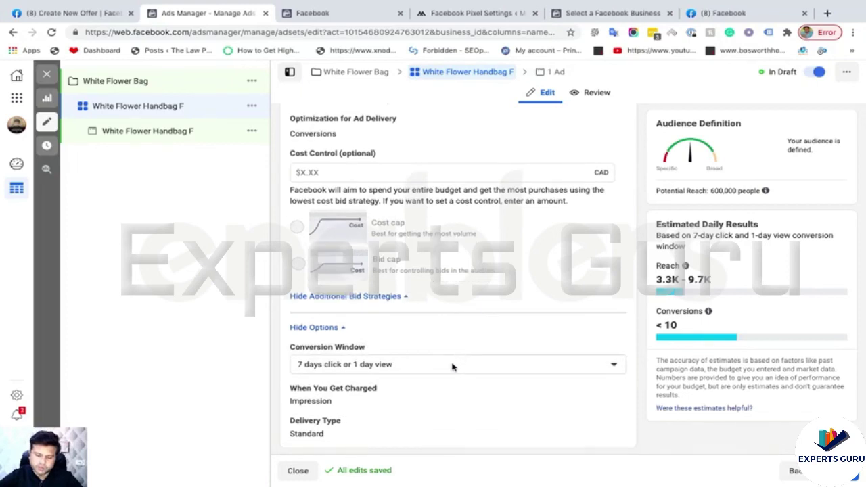
left_click(452, 364)
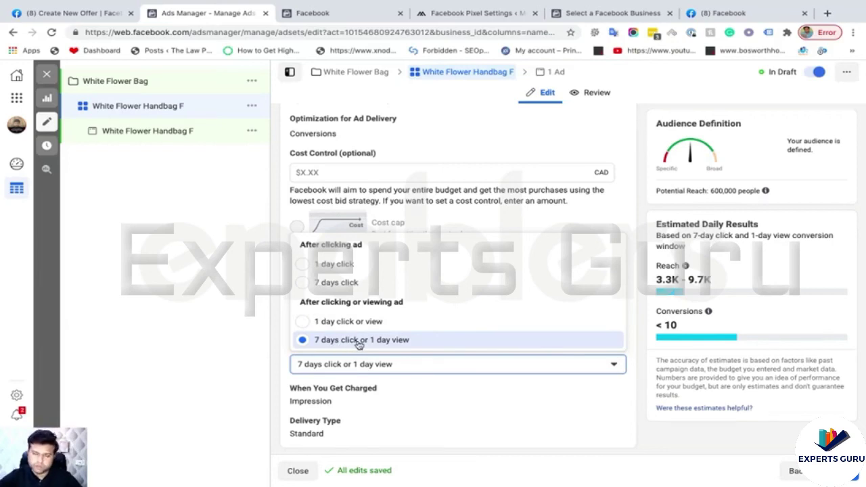
left_click(349, 363)
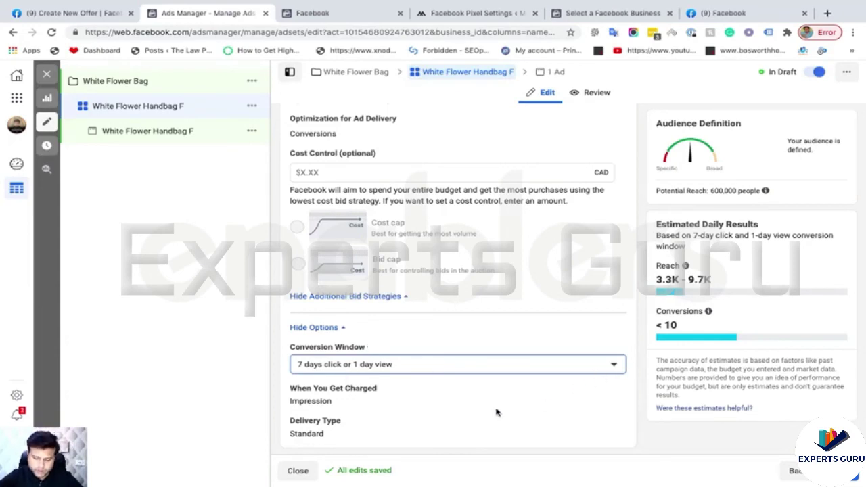
left_click(383, 297)
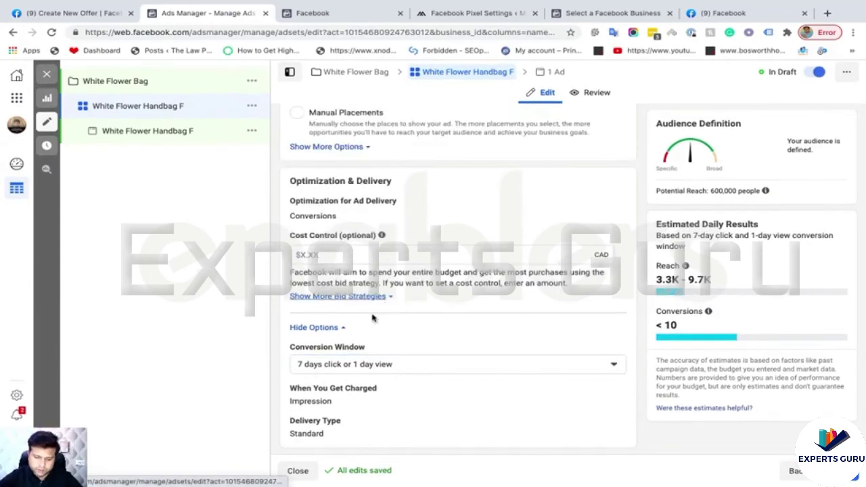
left_click(316, 328)
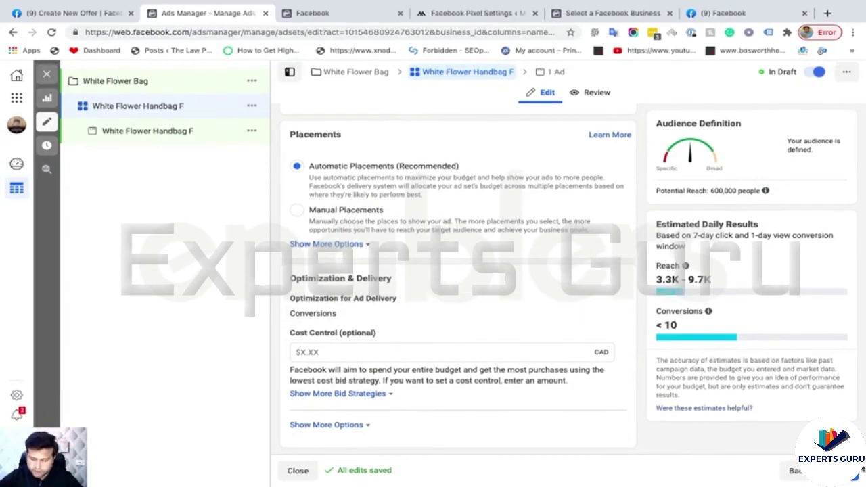
Review the ad set's conversion, budget and schedule, Lahore location, age, gender, detailed targeting and connection settings against the audience definition and estimated daily results.
scroll(541, 292, "up", 3)
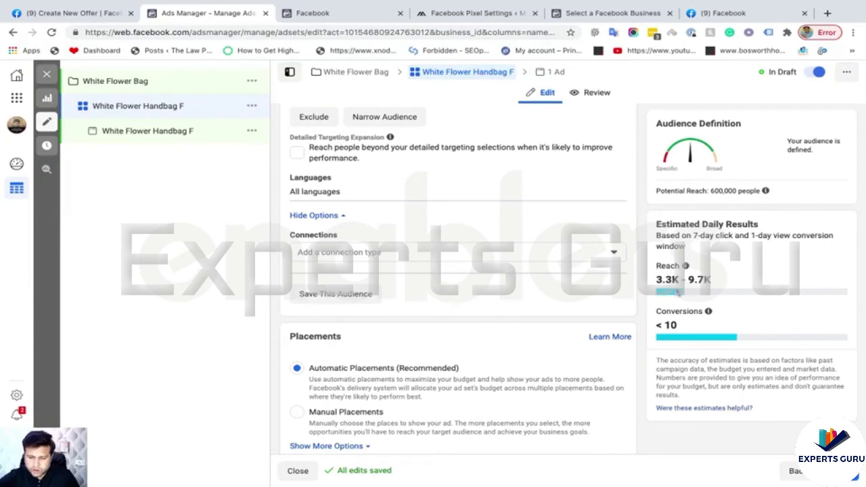
scroll(532, 252, "up", 8)
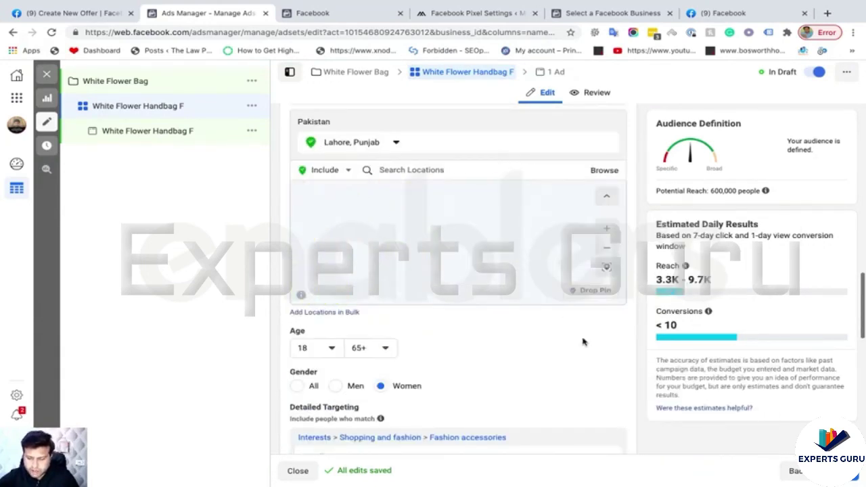
scroll(583, 342, "down", 5)
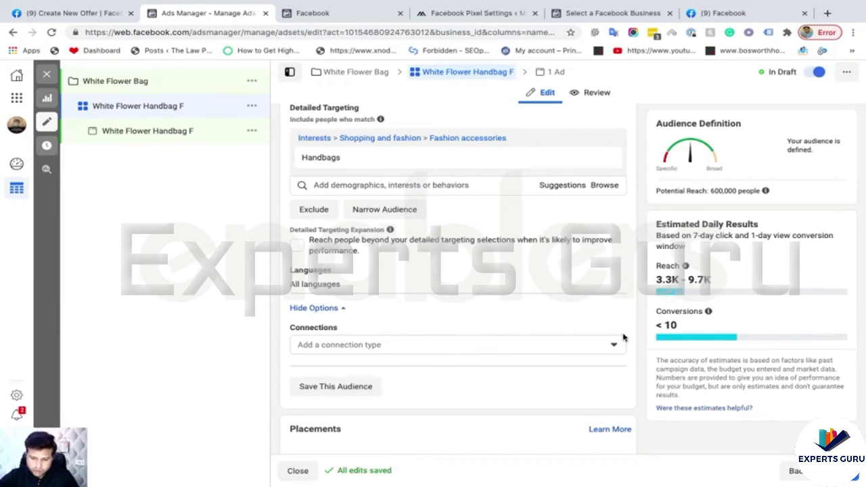
scroll(623, 337, "up", 5)
scroll(623, 337, "up", 3)
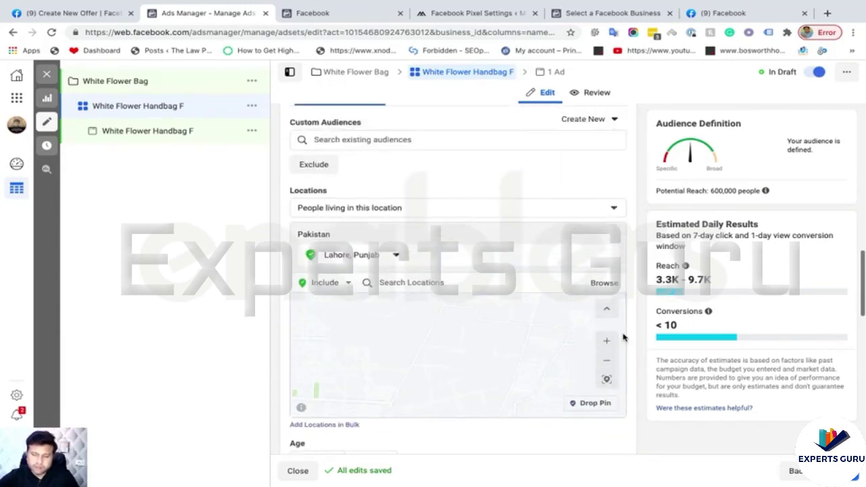
scroll(623, 337, "up", 2)
scroll(623, 334, "down", 6)
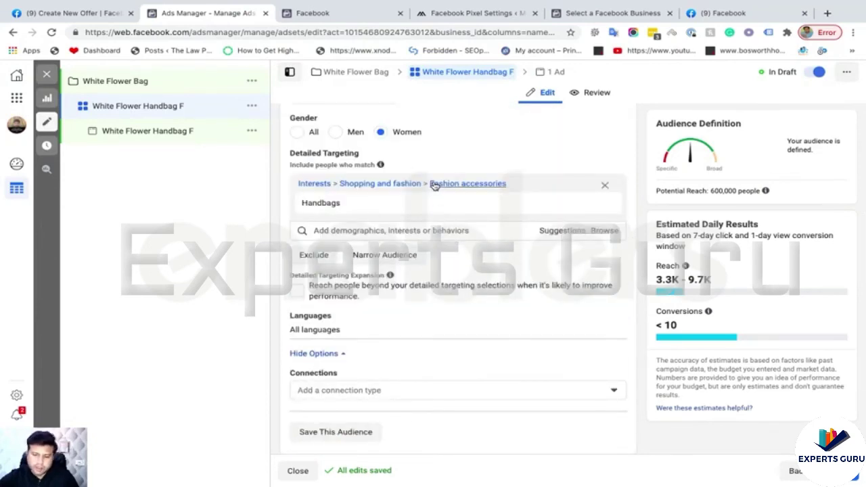
scroll(435, 182, "up", 10)
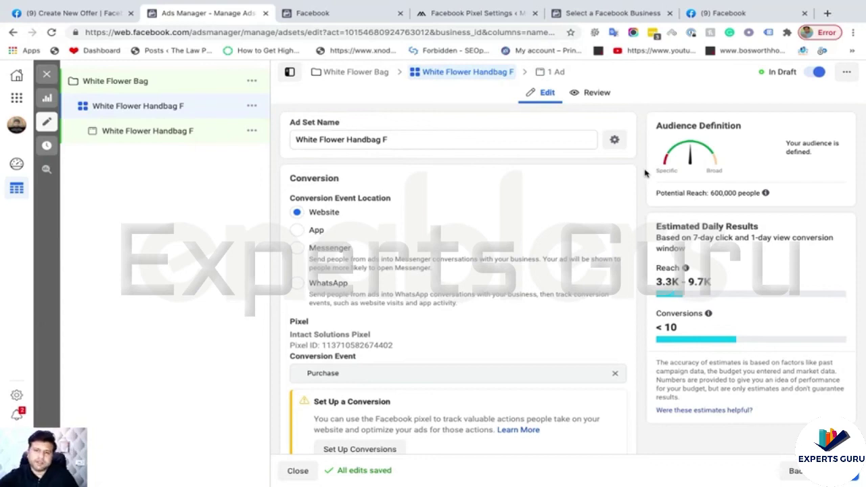
scroll(534, 285, "down", 10)
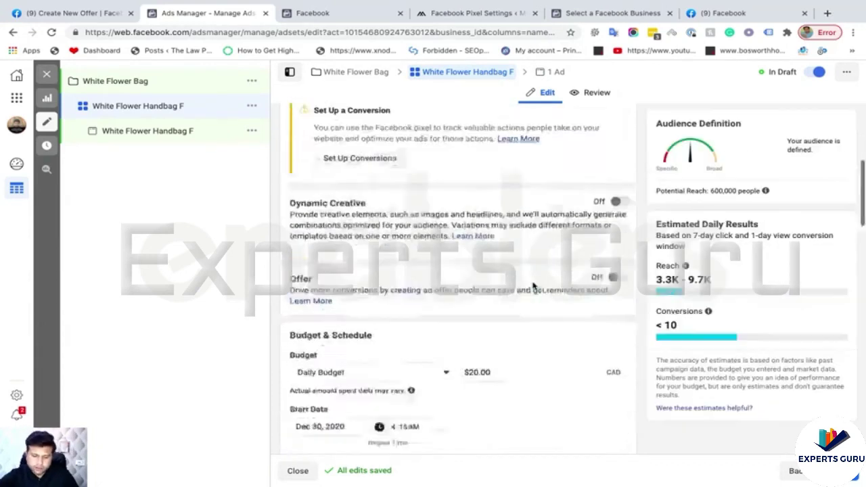
scroll(533, 282, "down", 1)
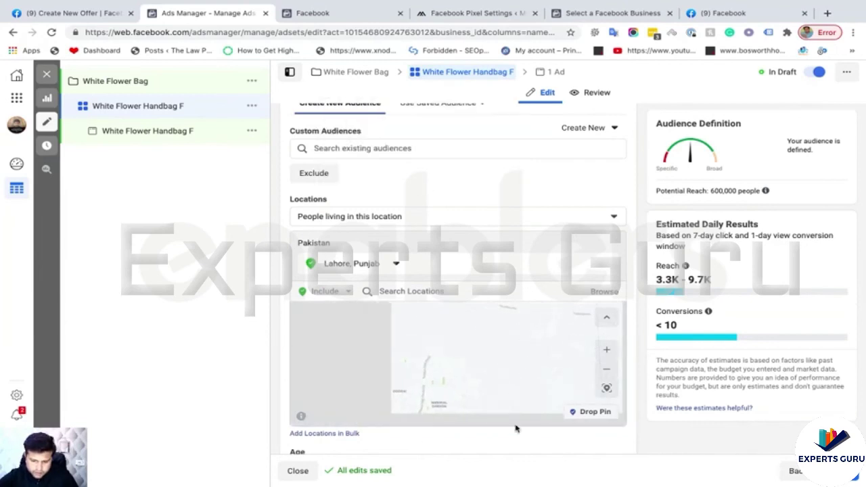
scroll(574, 271, "down", 2)
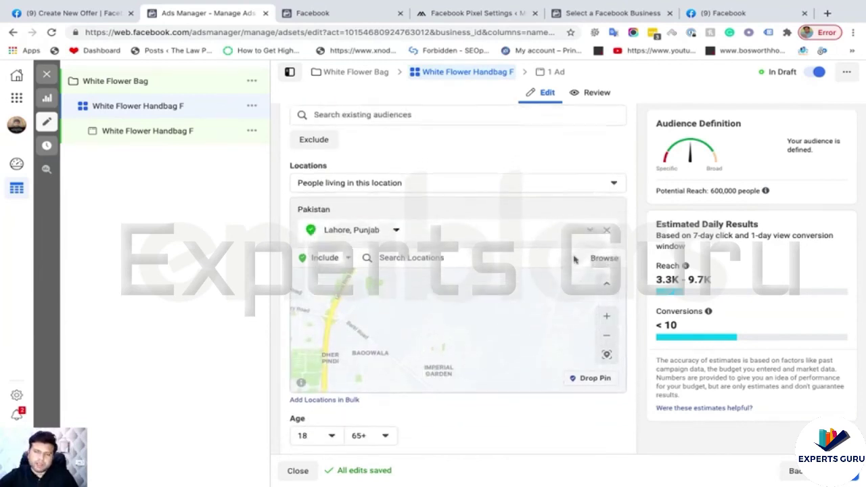
scroll(331, 320, "down", 8)
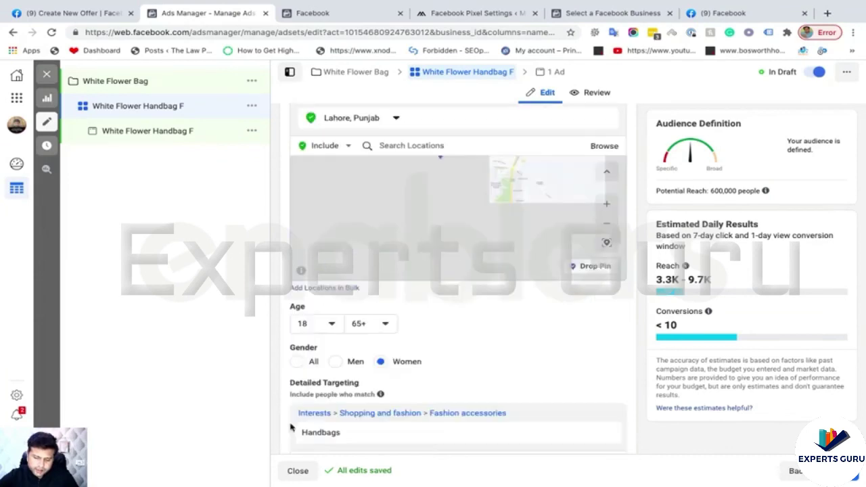
scroll(331, 320, "down", 2)
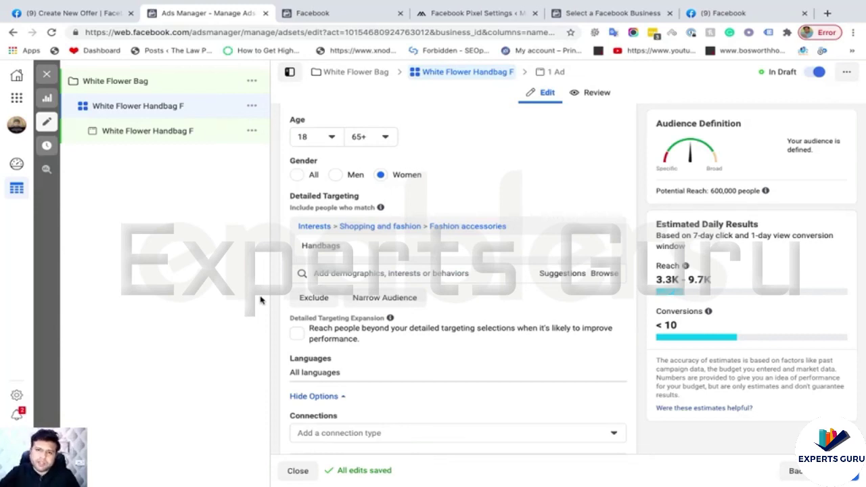
Proceed from the finished White Flower Handbag F ad set to the setup of its ad.
scroll(405, 311, "down", 5)
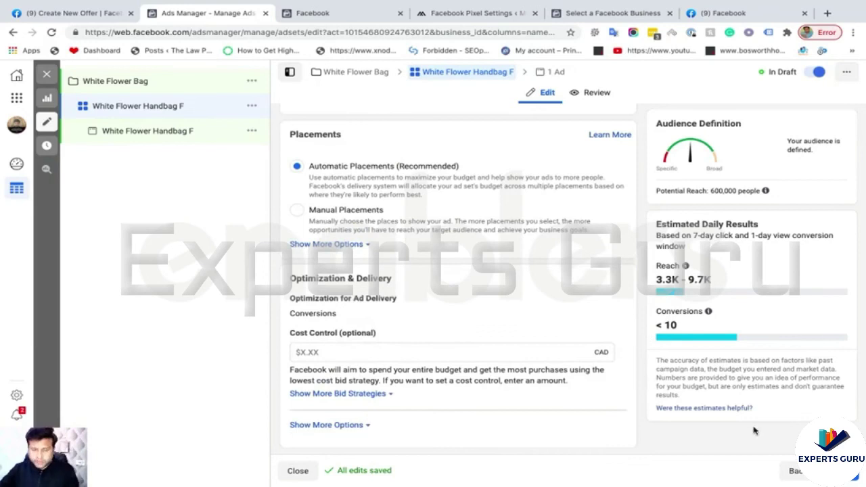
left_click(840, 471)
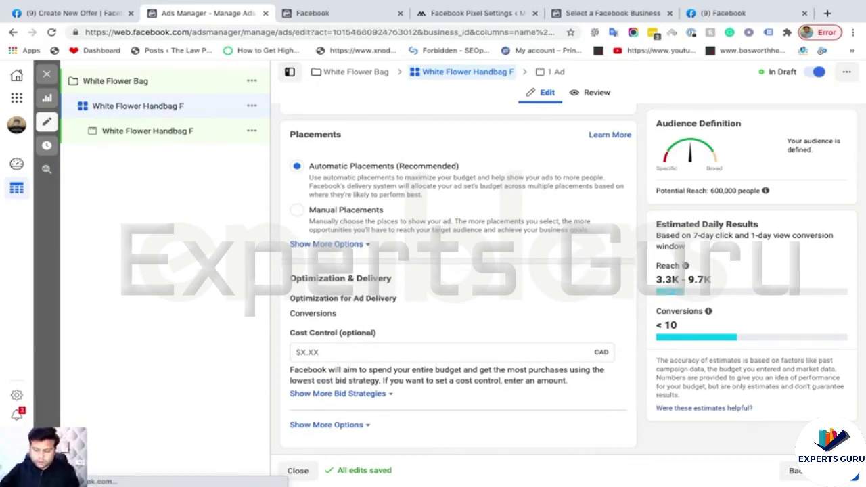